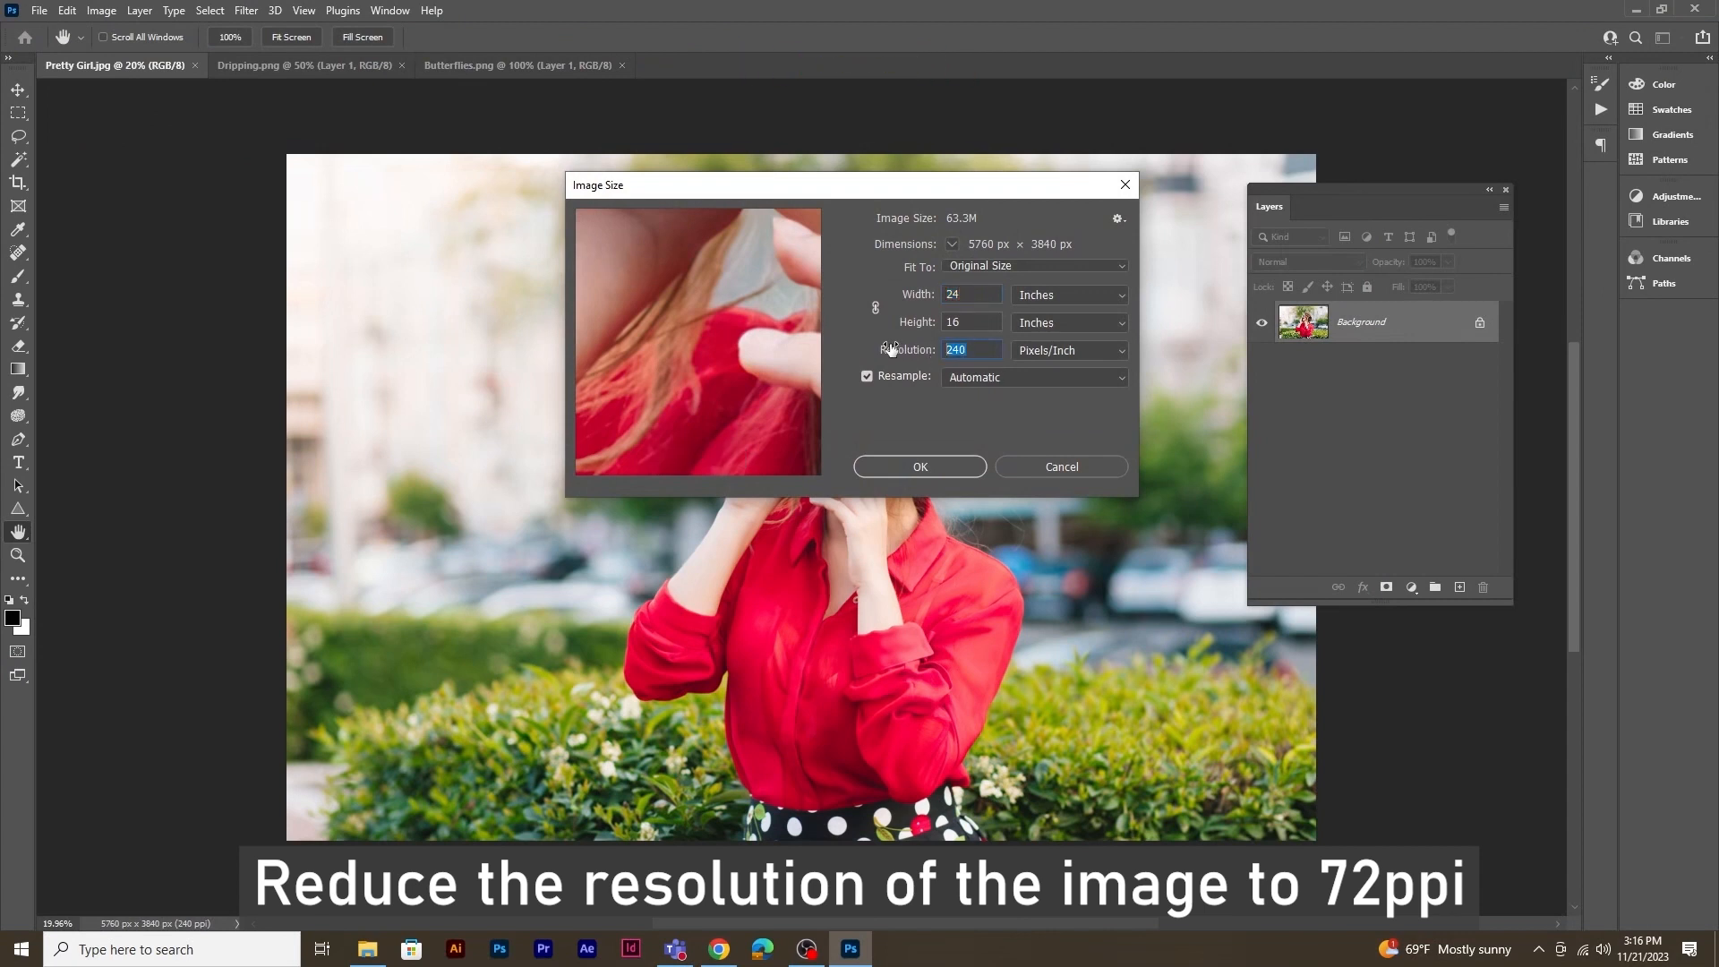
Step: Resample the woman's photo to a resolution of 72 pixels/inch
text(72)
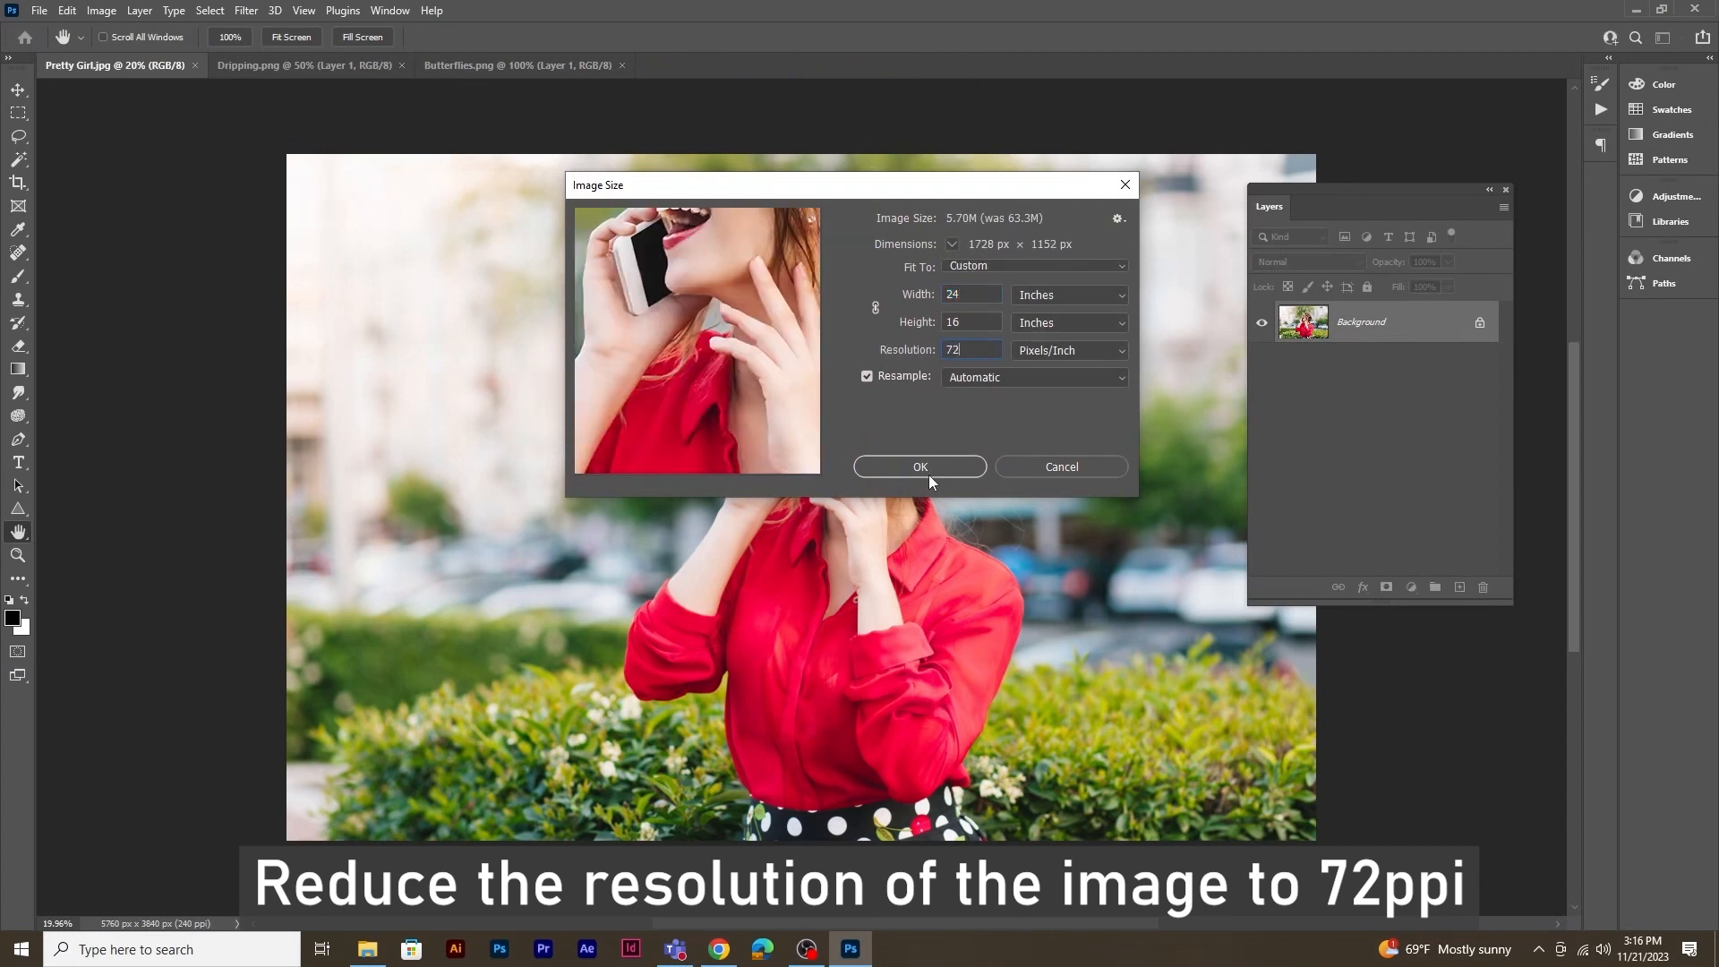
click(927, 470)
Step: Select the woman in the photo automatically with Select Subject
click(24, 558)
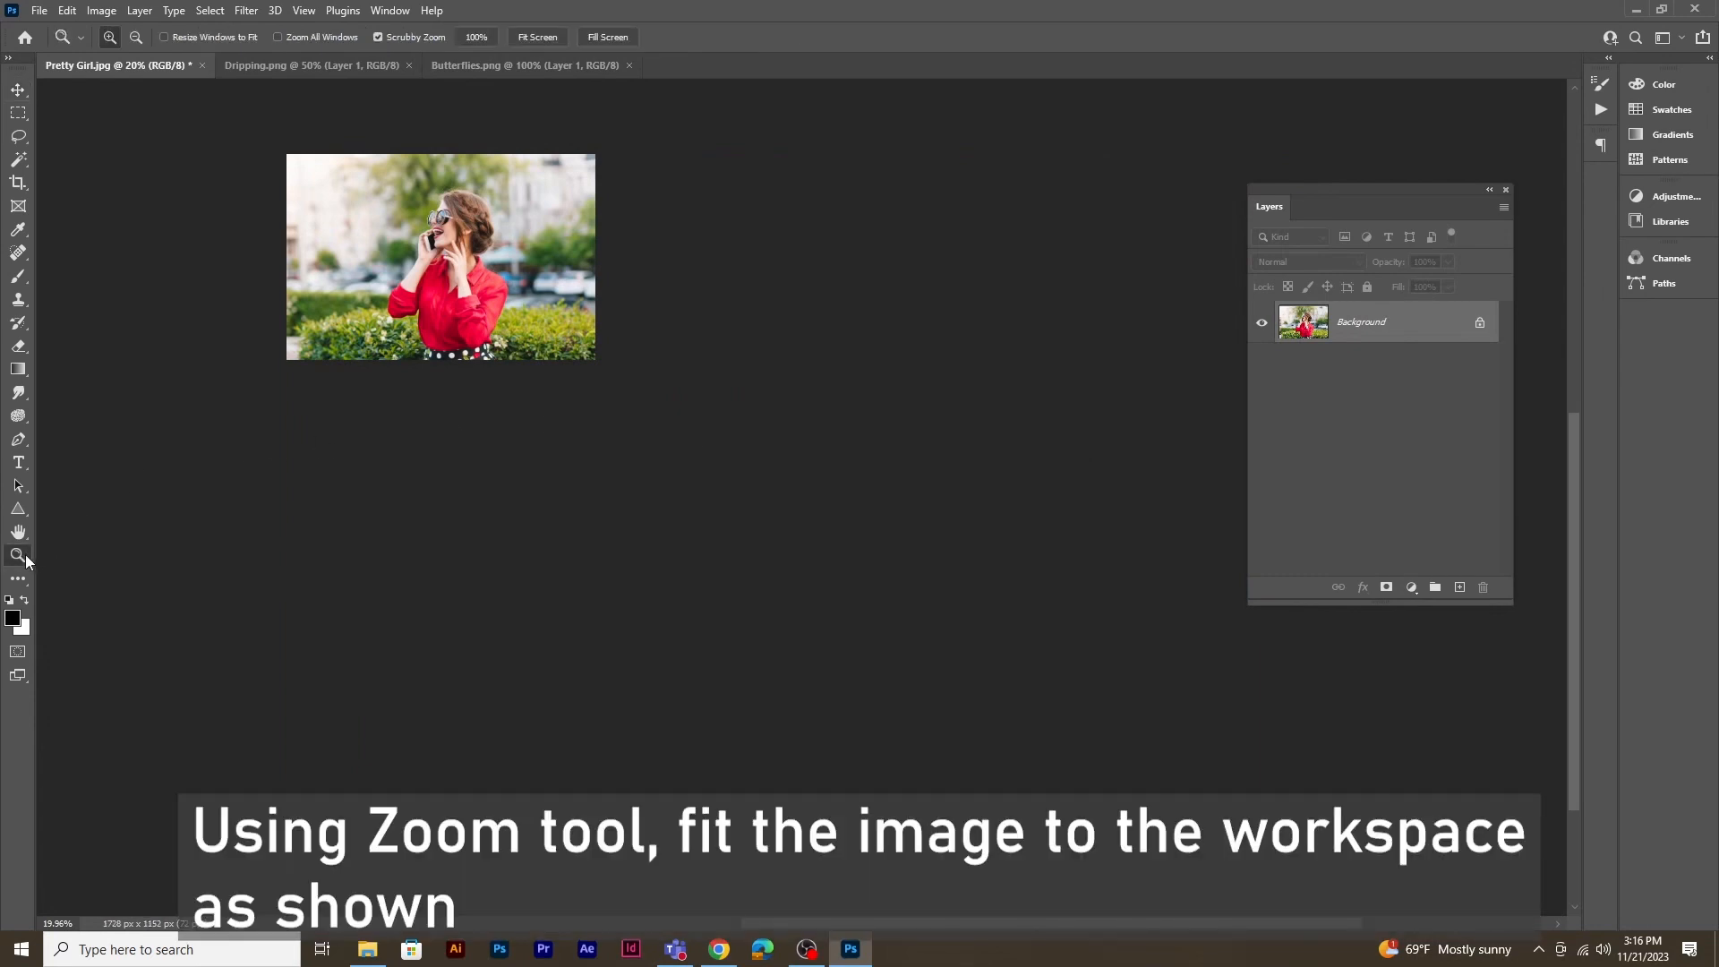
right_click(422, 206)
click(441, 212)
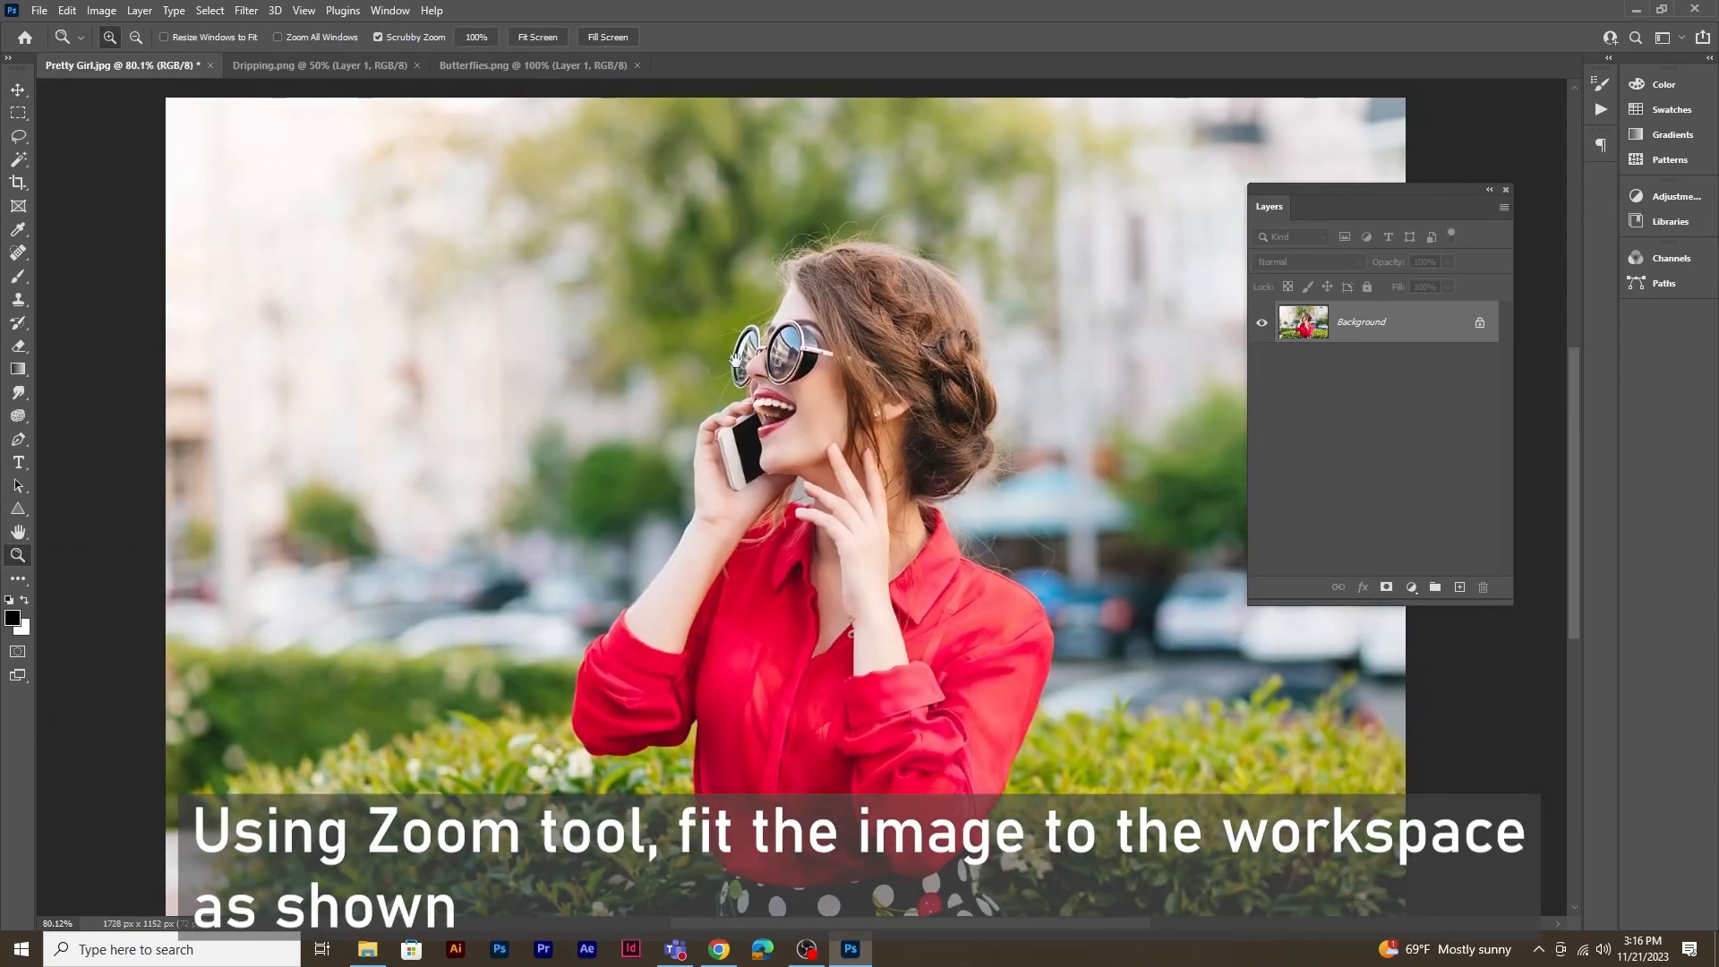
drag(735, 359, 717, 349)
scroll(757, 349, up, 1)
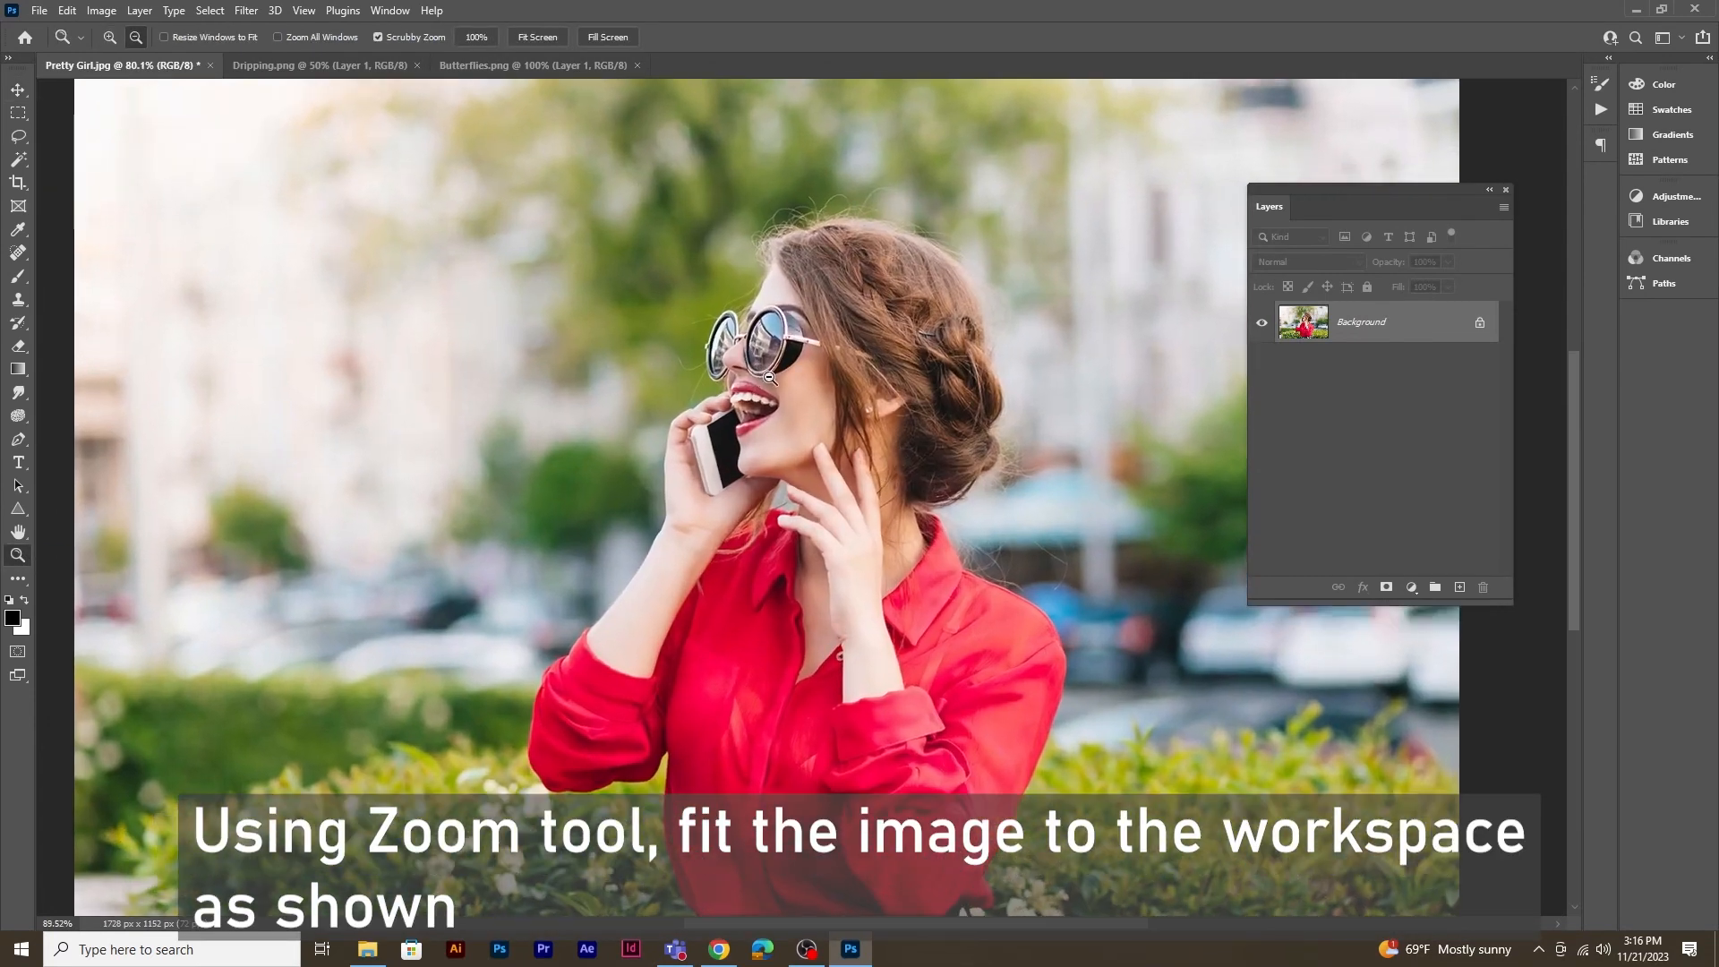
scroll(757, 349, down, 3)
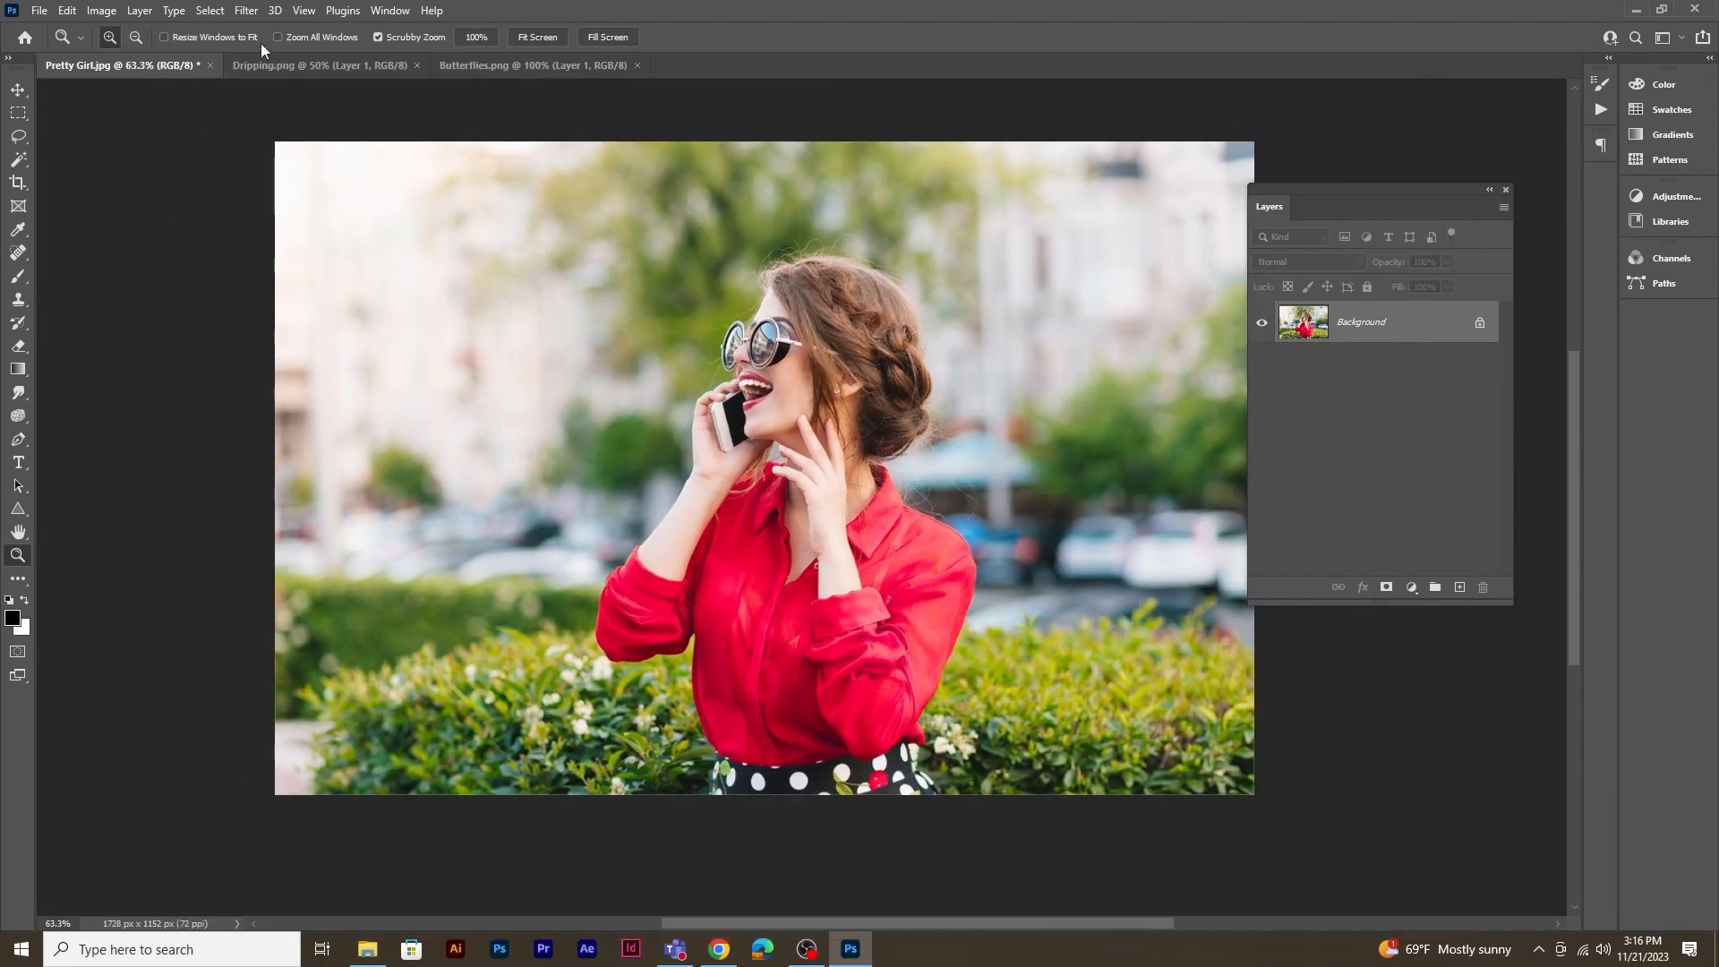
click(207, 11)
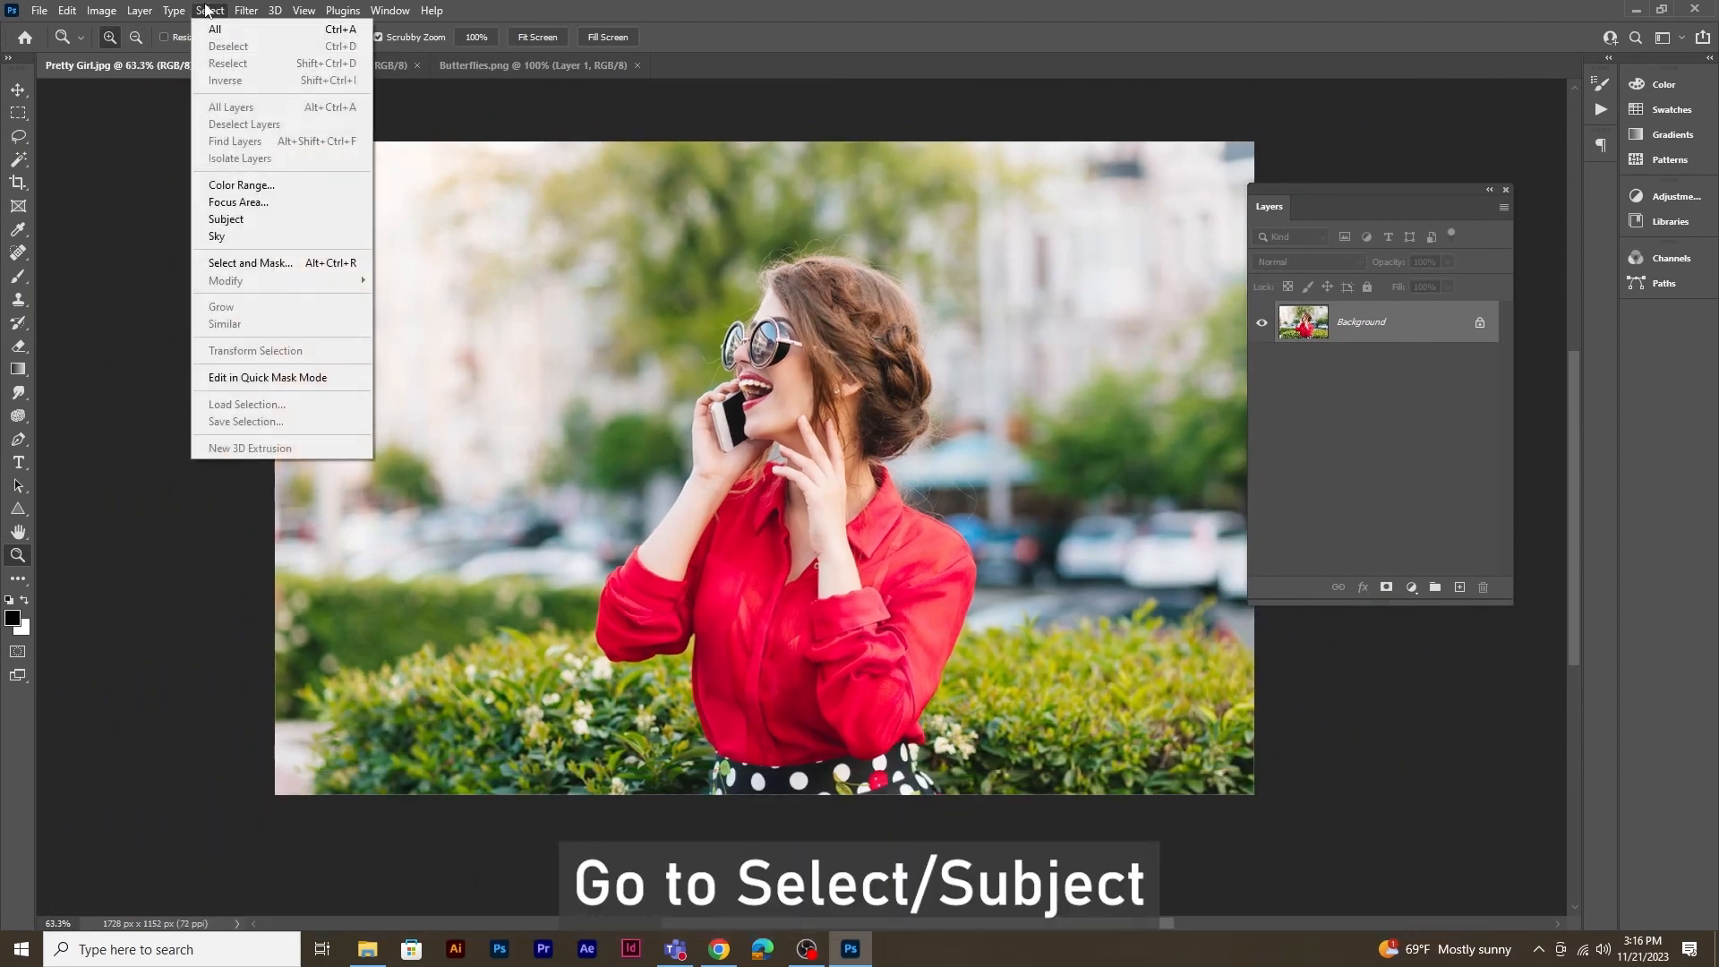
click(250, 221)
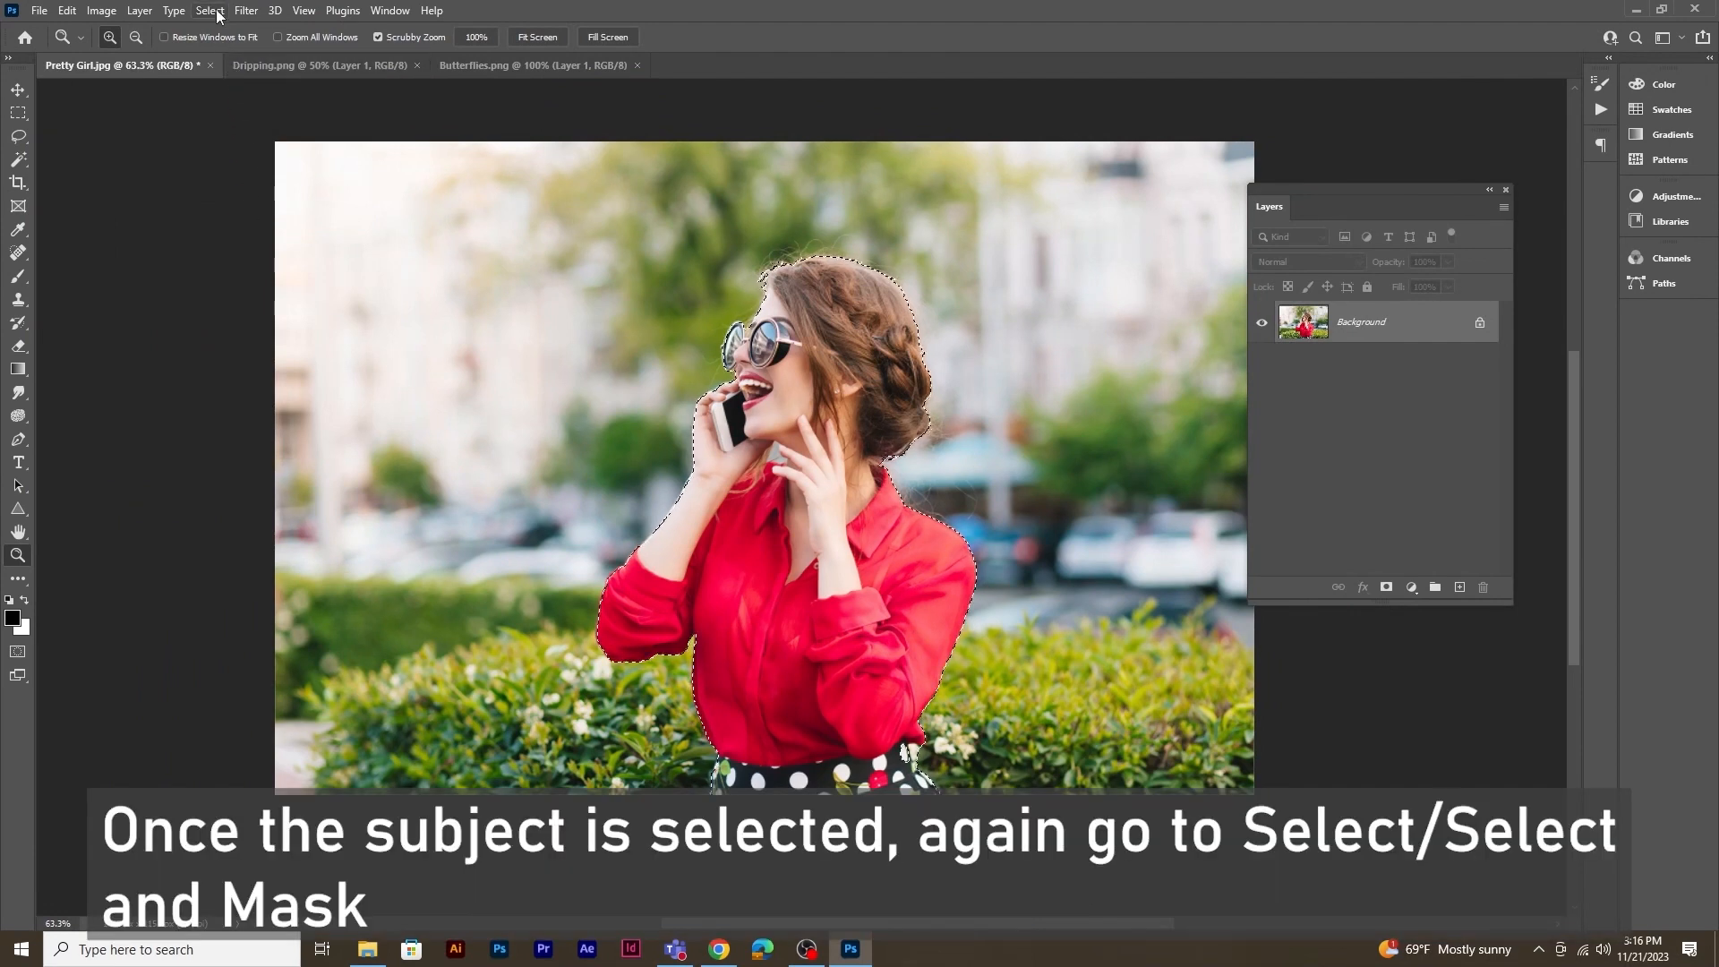
Step: Refine the selection in Select and Mask with Decontaminate Colors enabled, and output the cutout to a New Layer
click(215, 12)
click(259, 262)
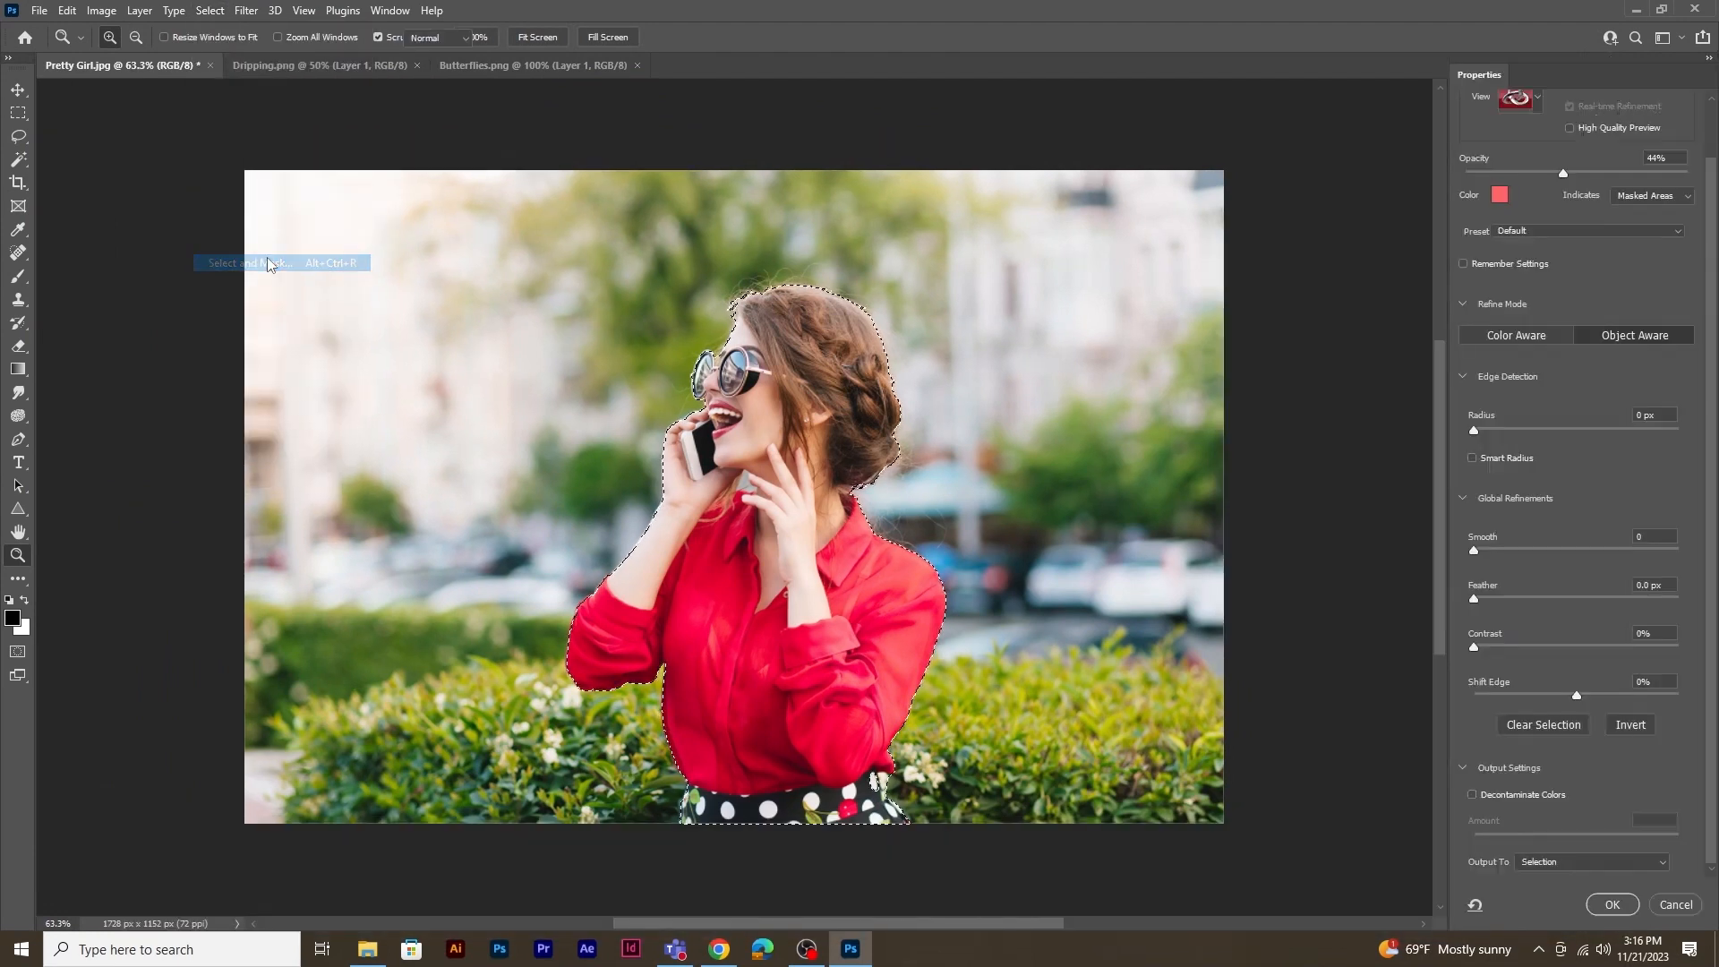
click(468, 31)
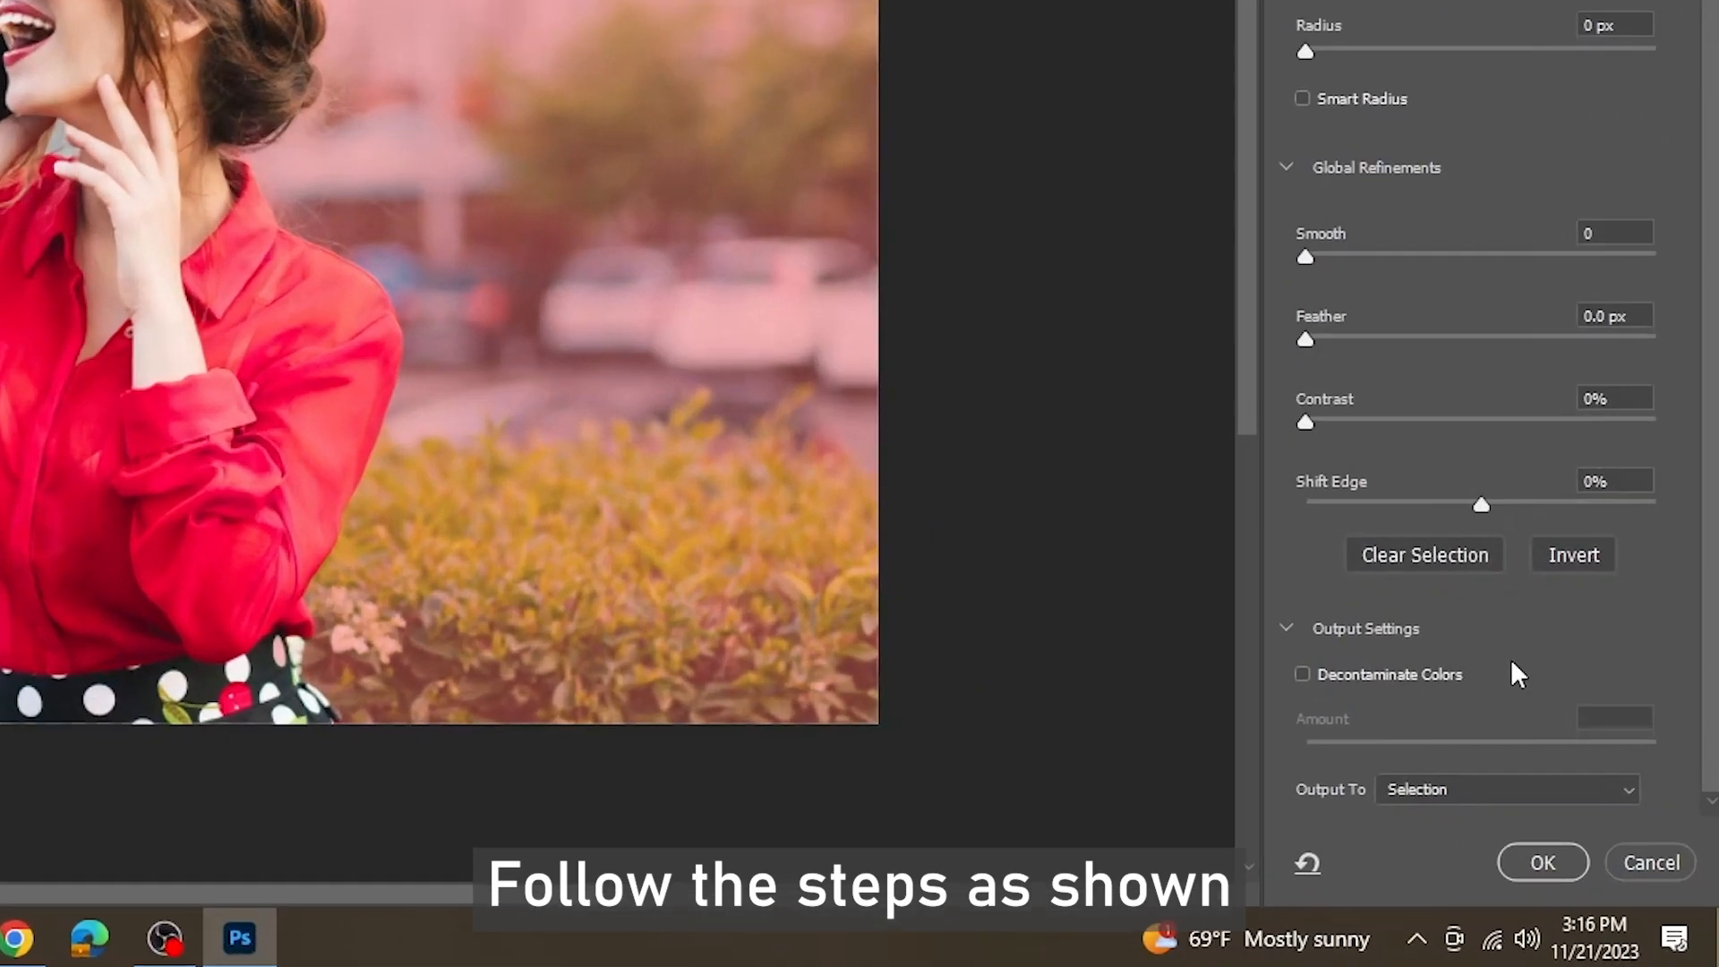
click(1550, 794)
click(1487, 789)
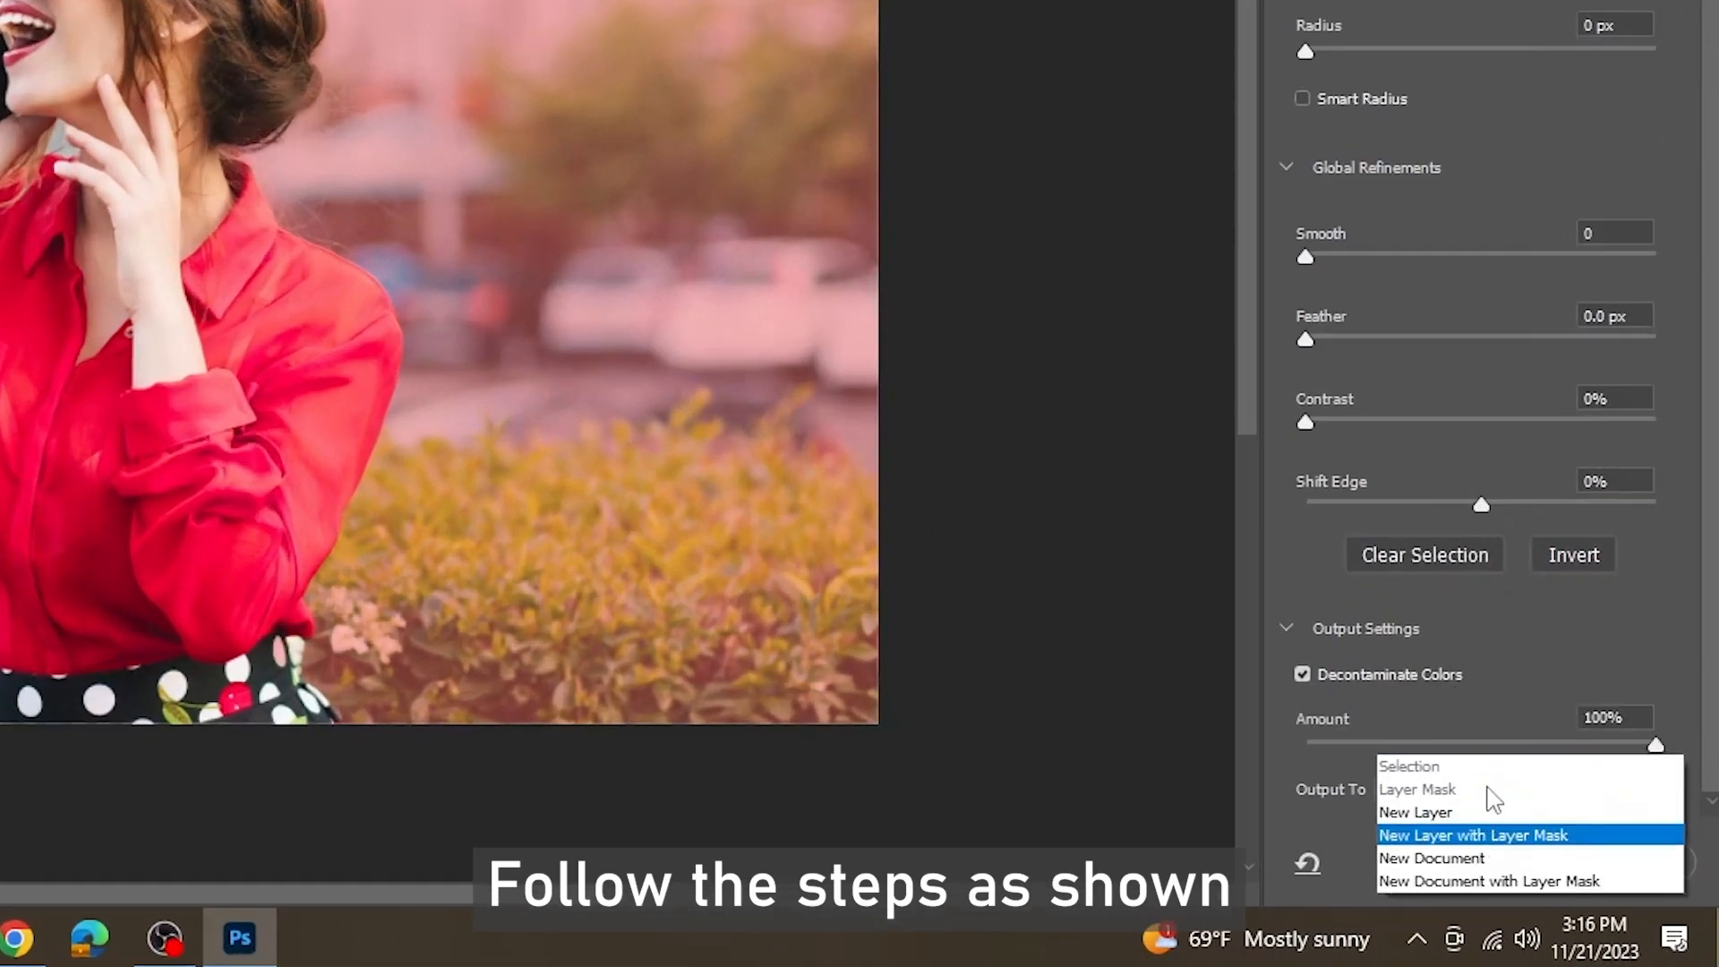
click(1471, 812)
click(1538, 870)
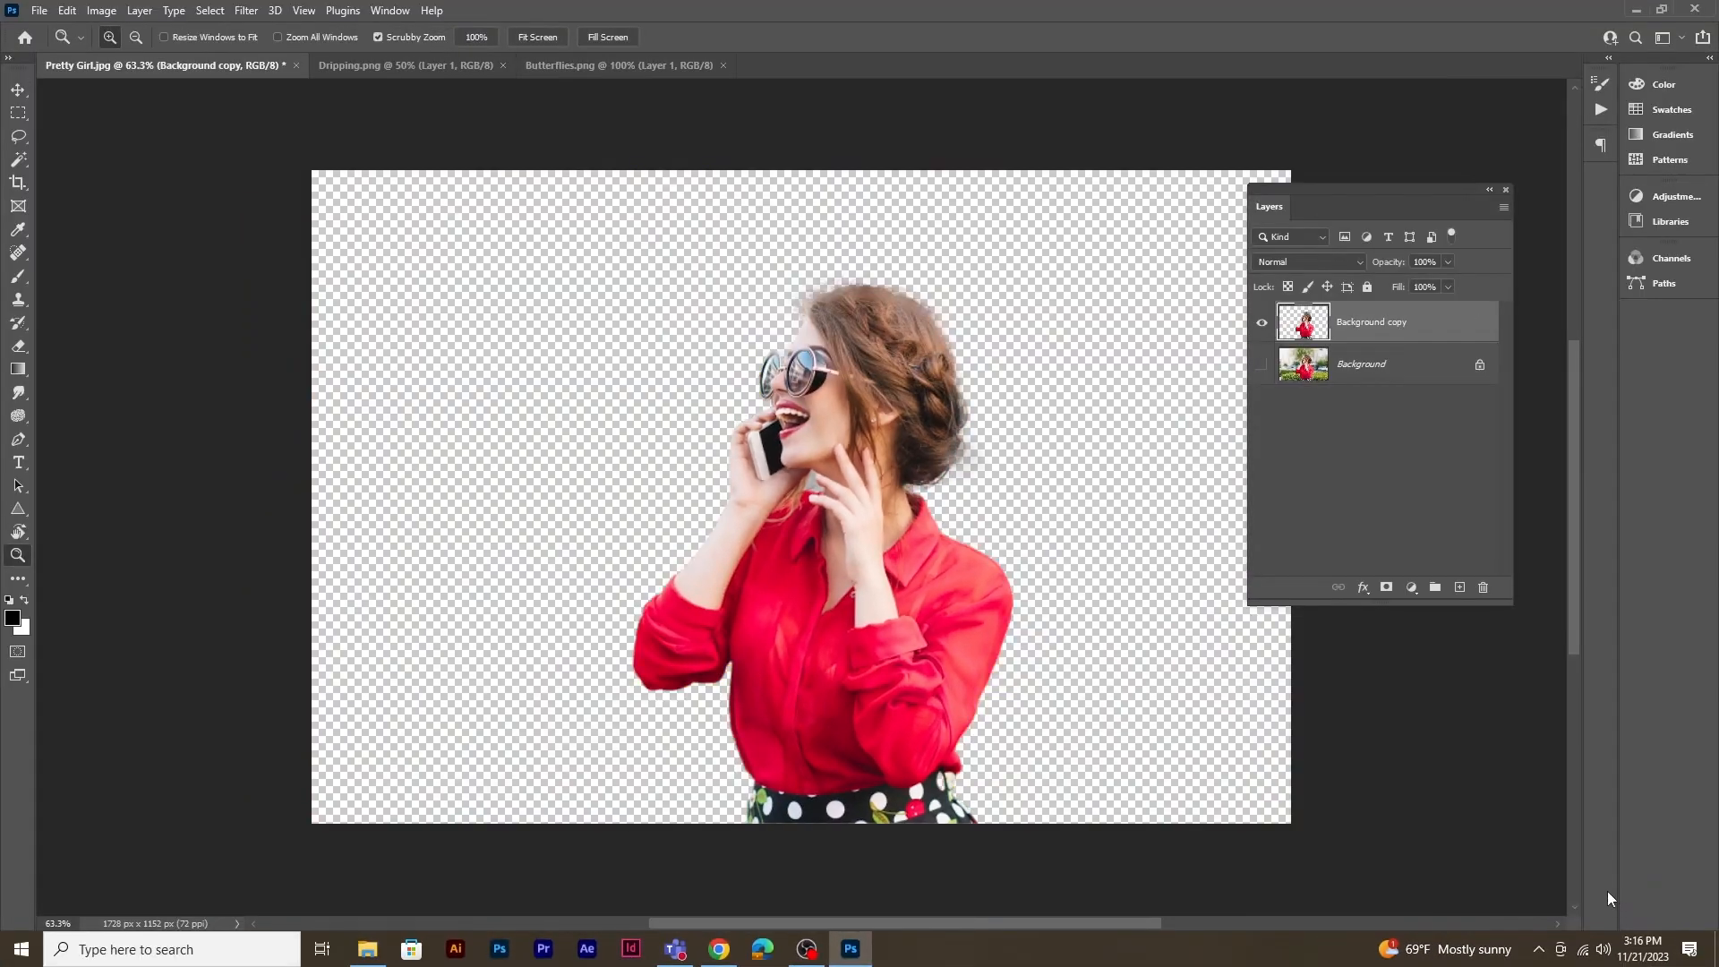
Step: Marquee-select the lower middle drip shape with two long drips in Dripping.png and copy it
click(392, 66)
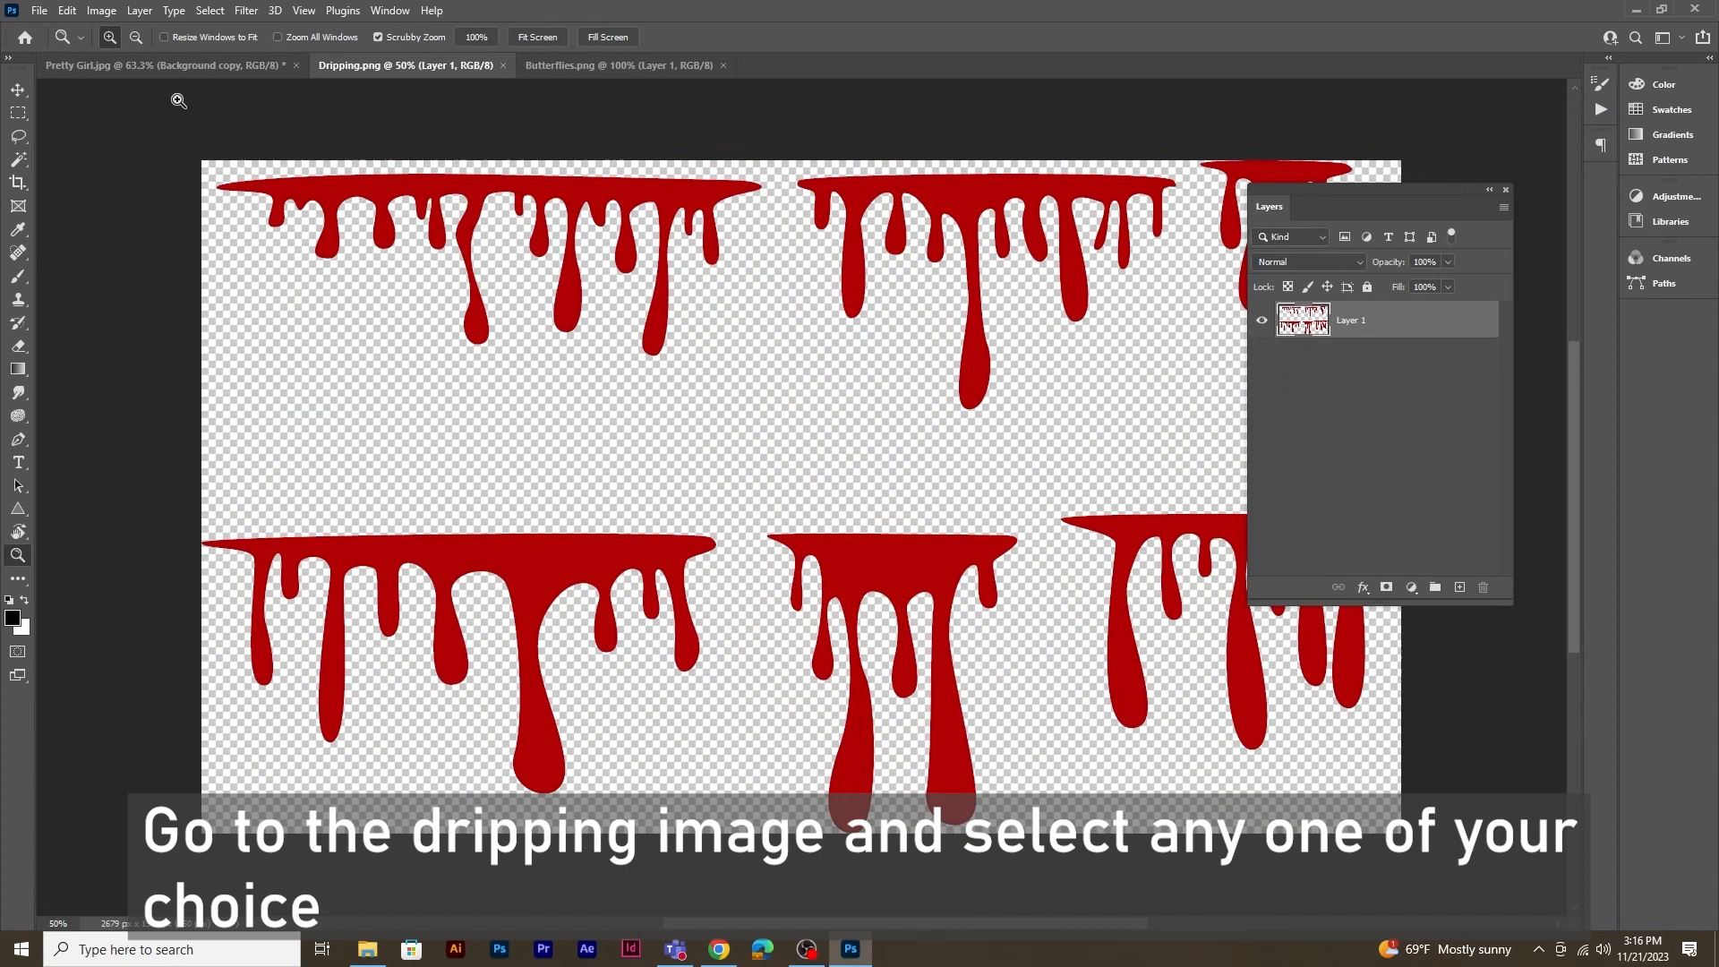
click(25, 117)
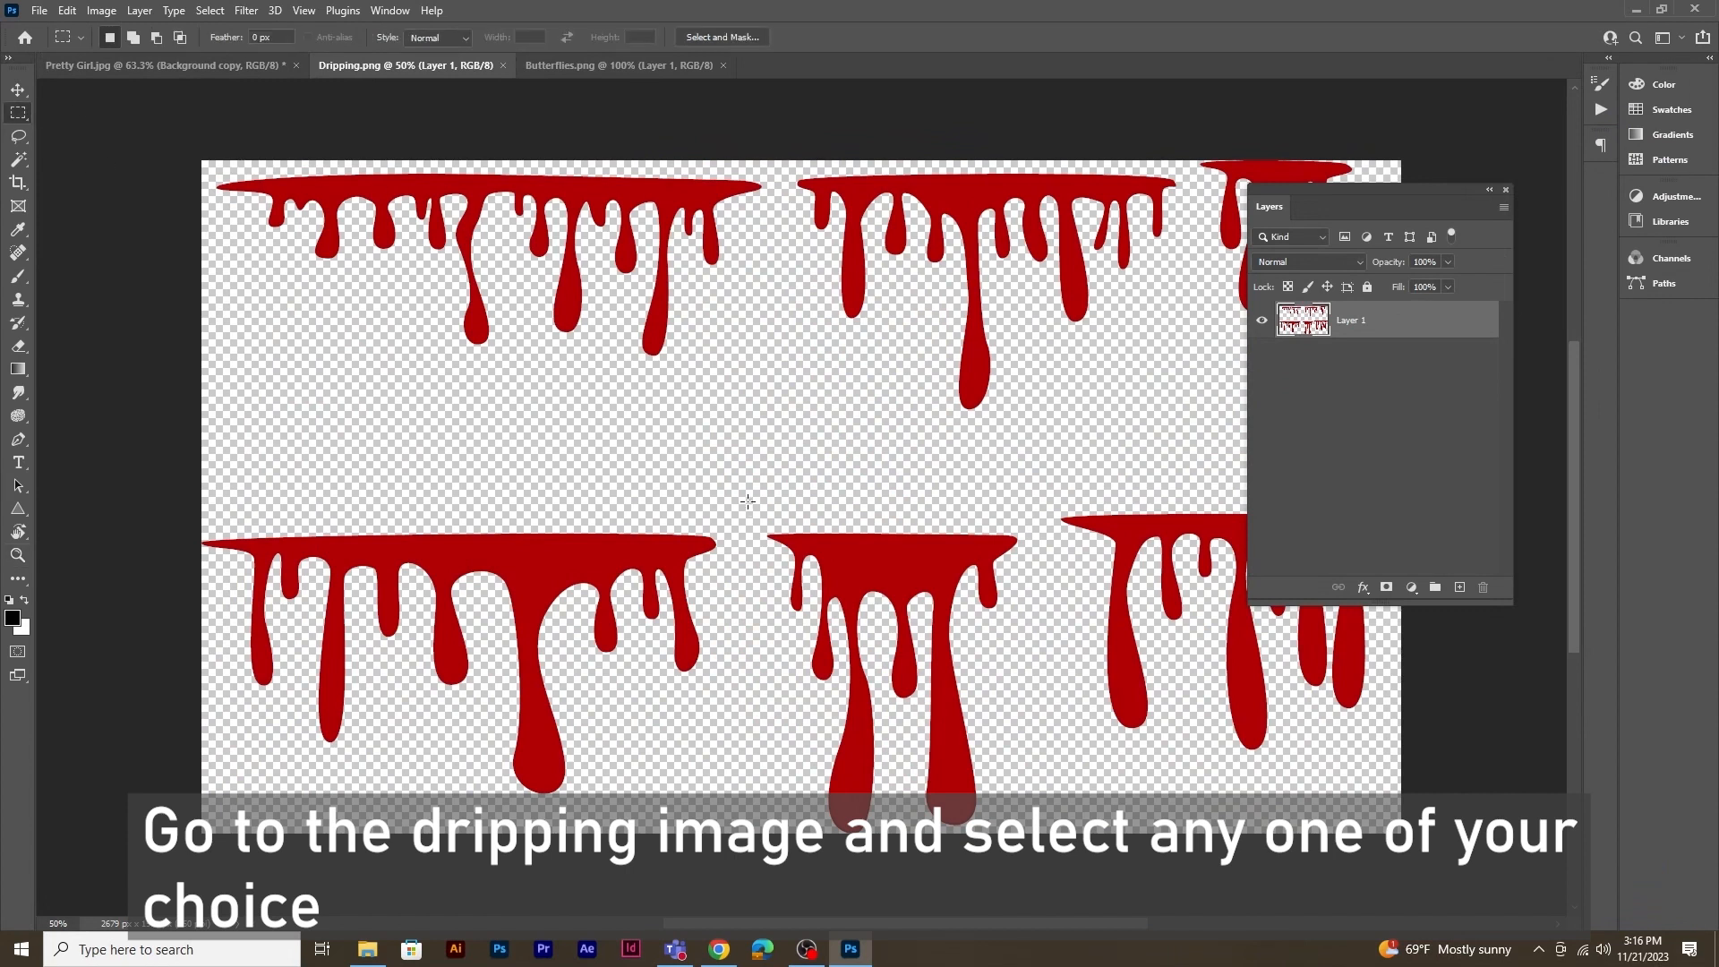
drag(753, 501, 1038, 801)
click(67, 10)
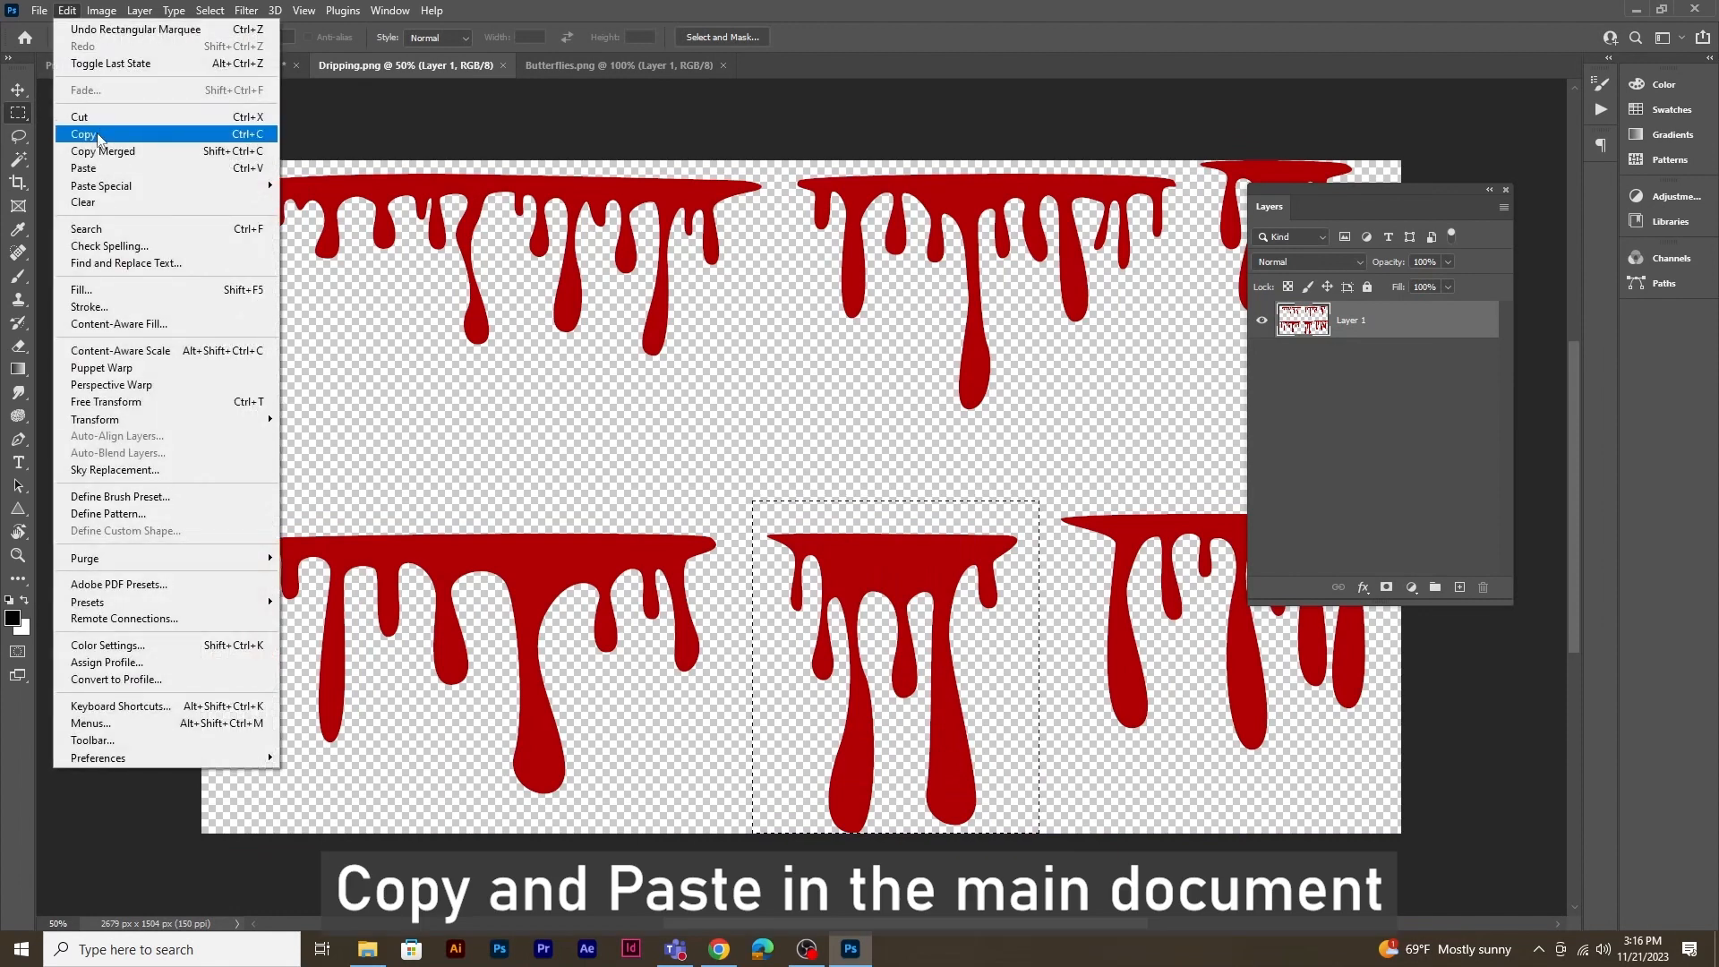
click(102, 130)
Step: Paste the copied drip shape into Pretty Girl.jpg and move it over the woman's torso
click(126, 62)
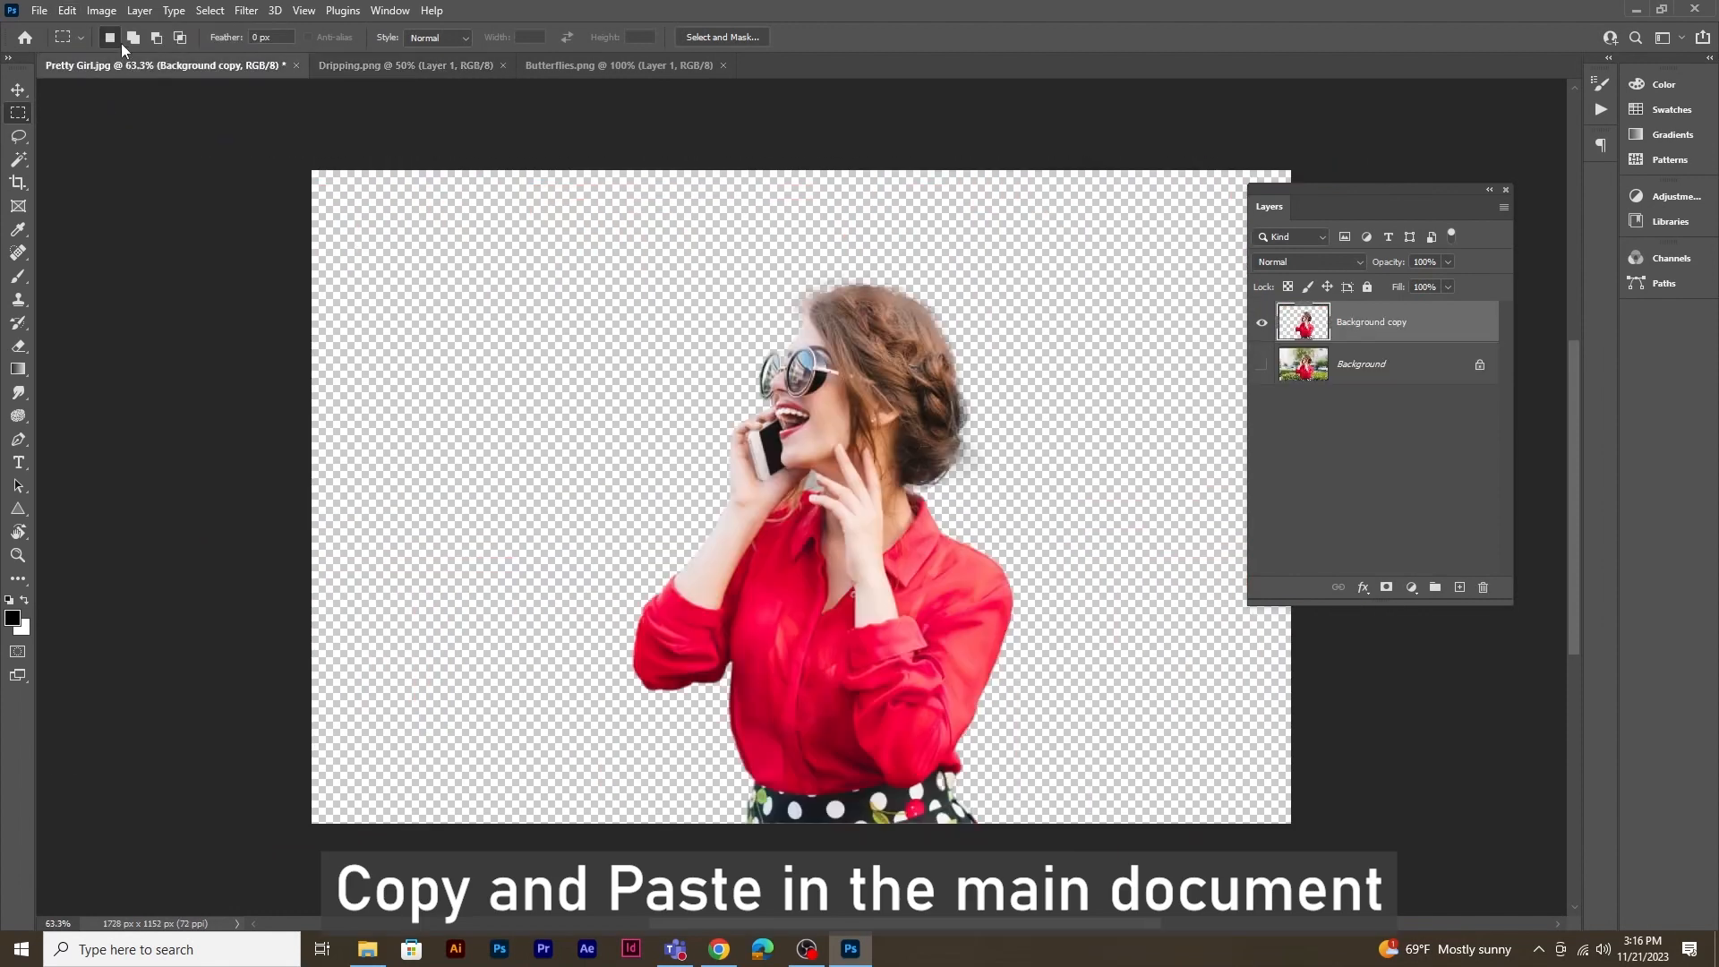
click(69, 10)
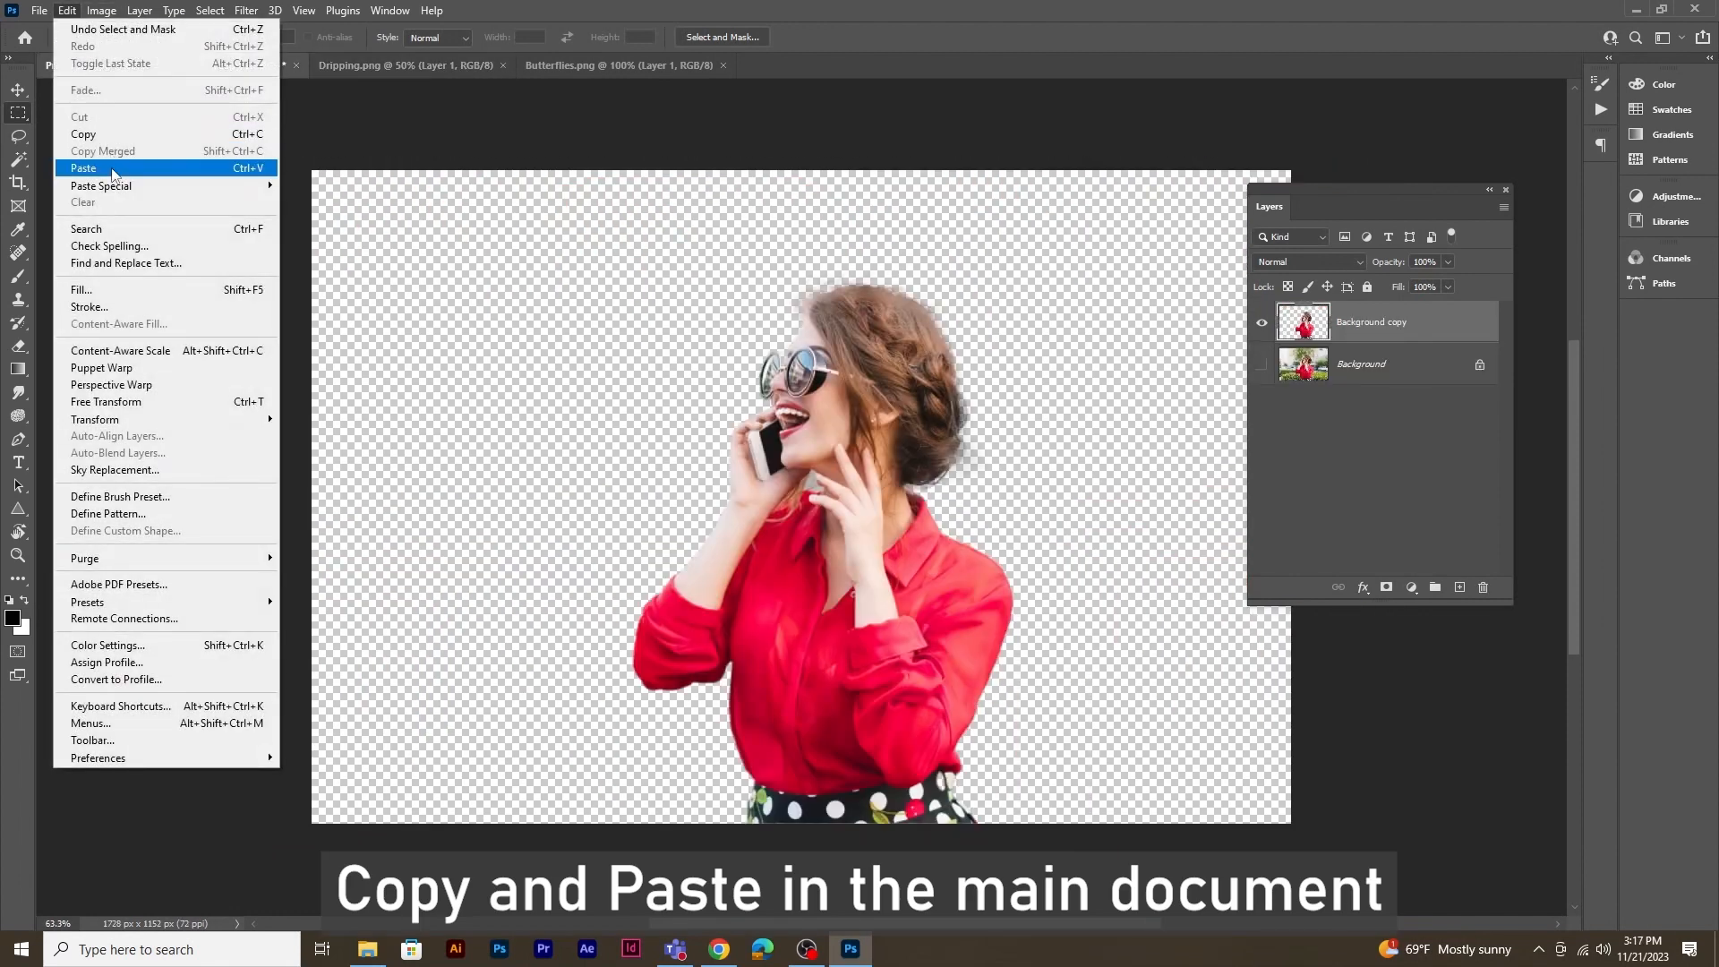
click(113, 168)
click(17, 90)
drag(802, 352, 823, 451)
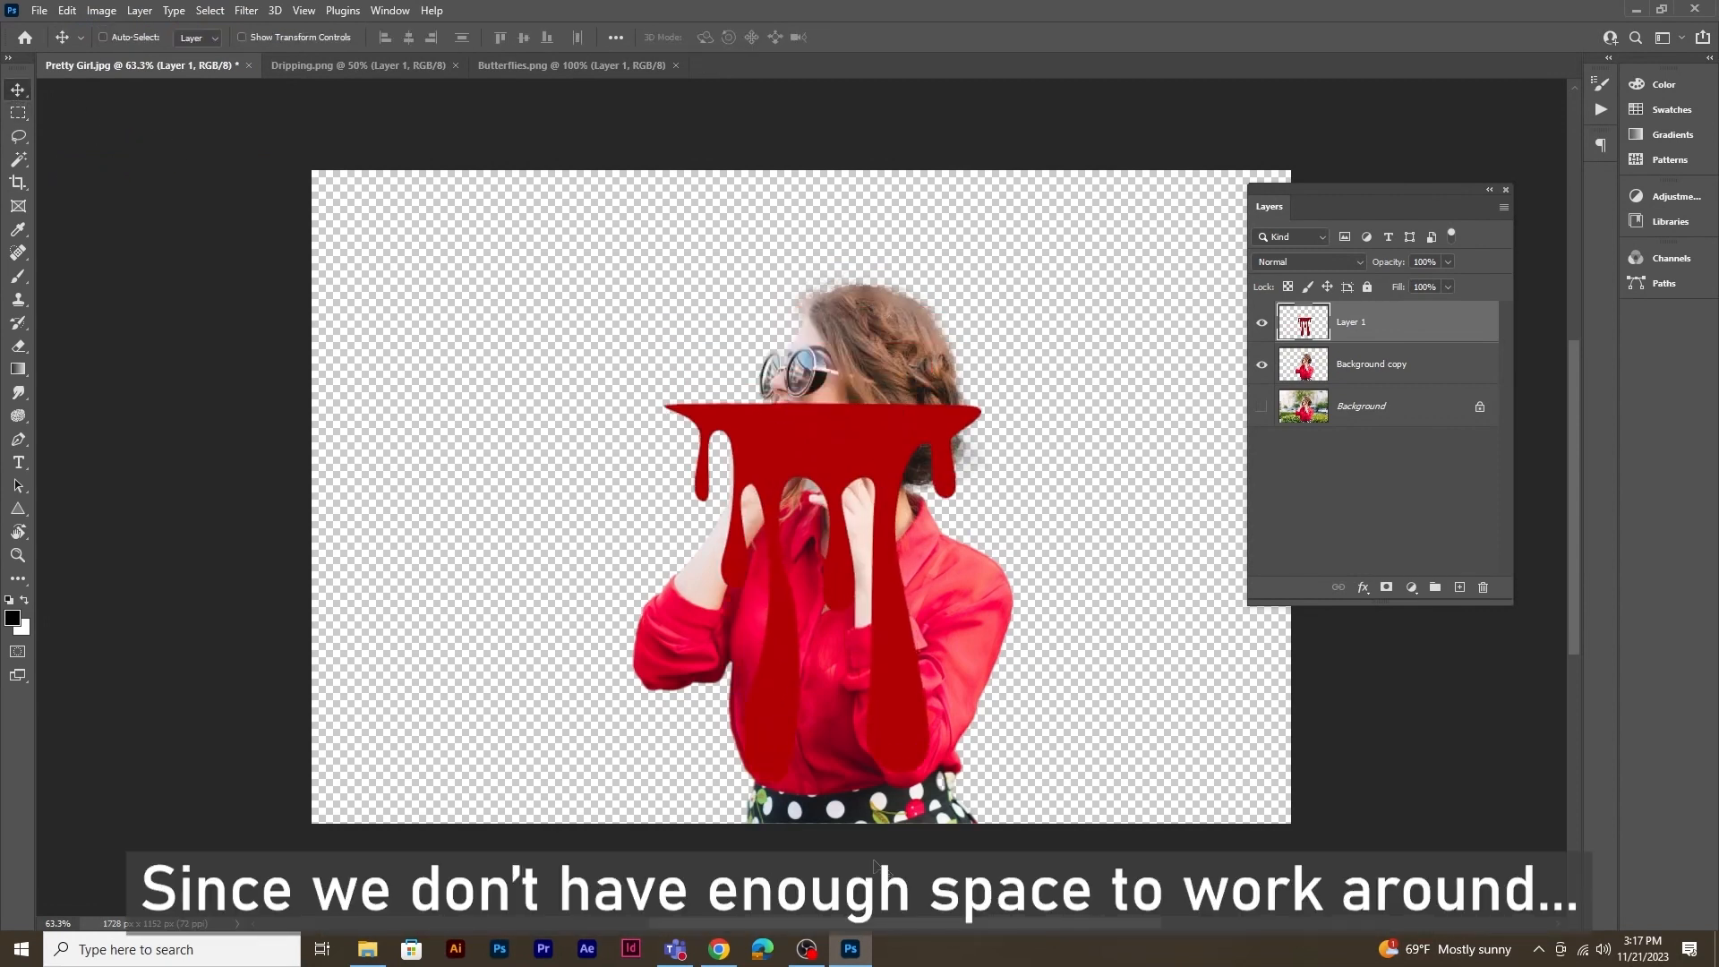
Step: Crop the canvas in from the empty left side and extend it above and below the woman, to about 1491 x 2344 px
click(18, 184)
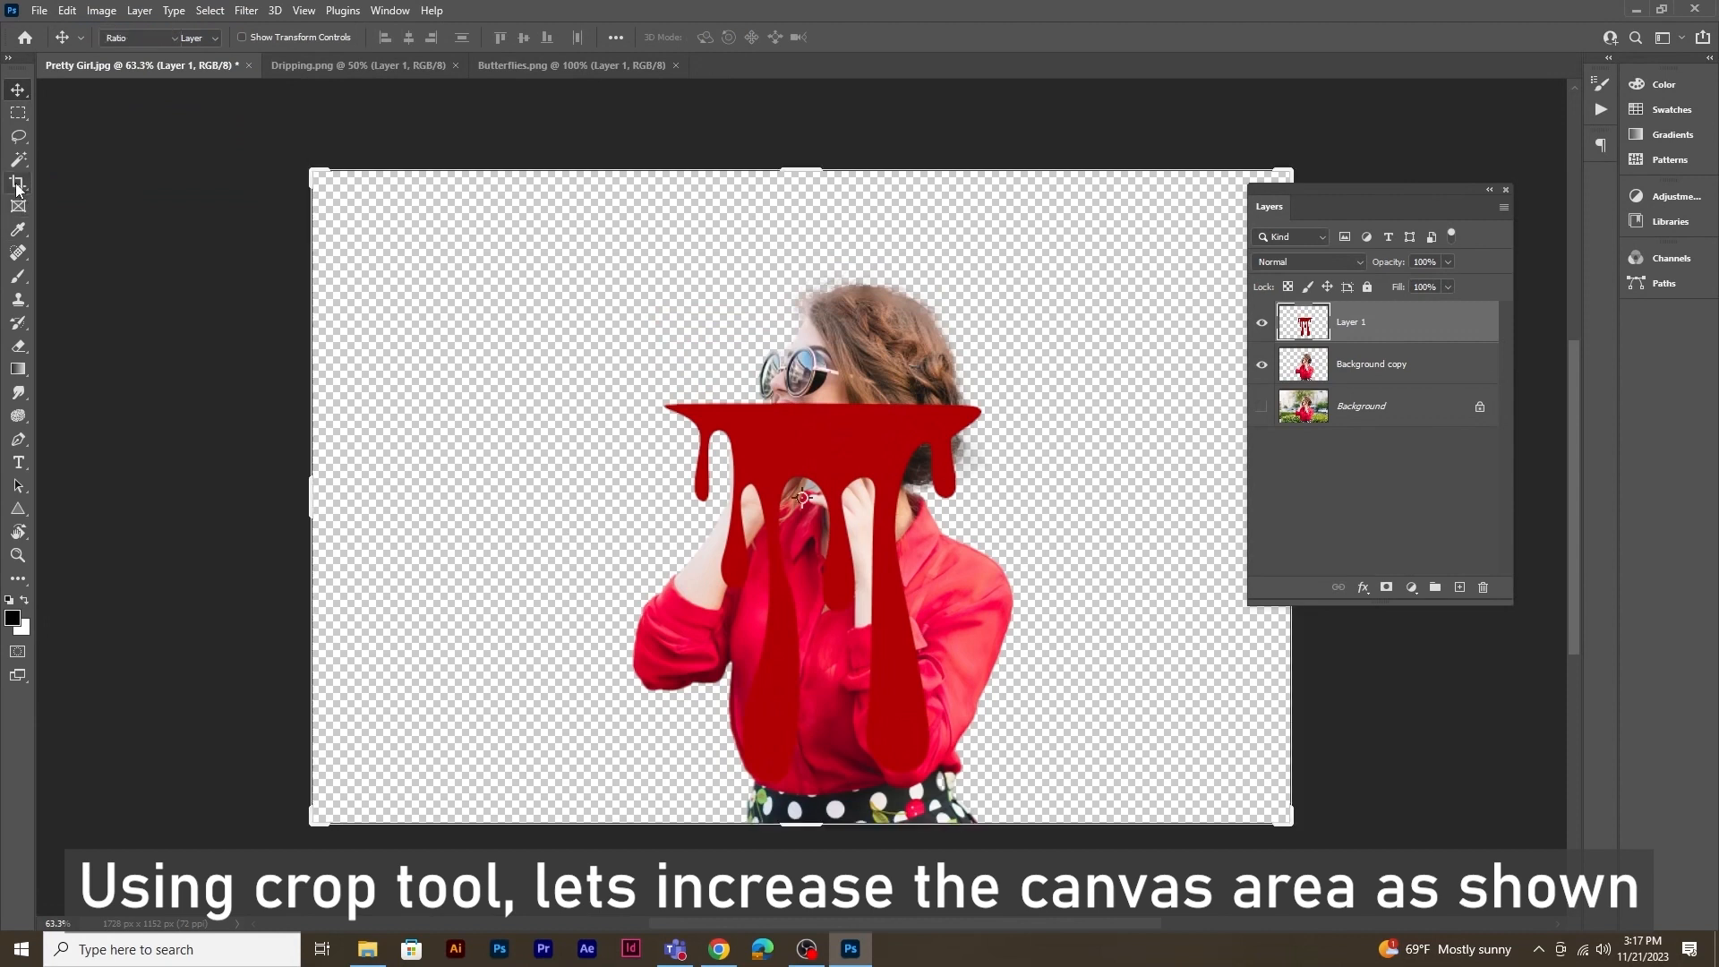
drag(294, 502, 377, 493)
key(ctrl+minus)
key(ctrl+minus)
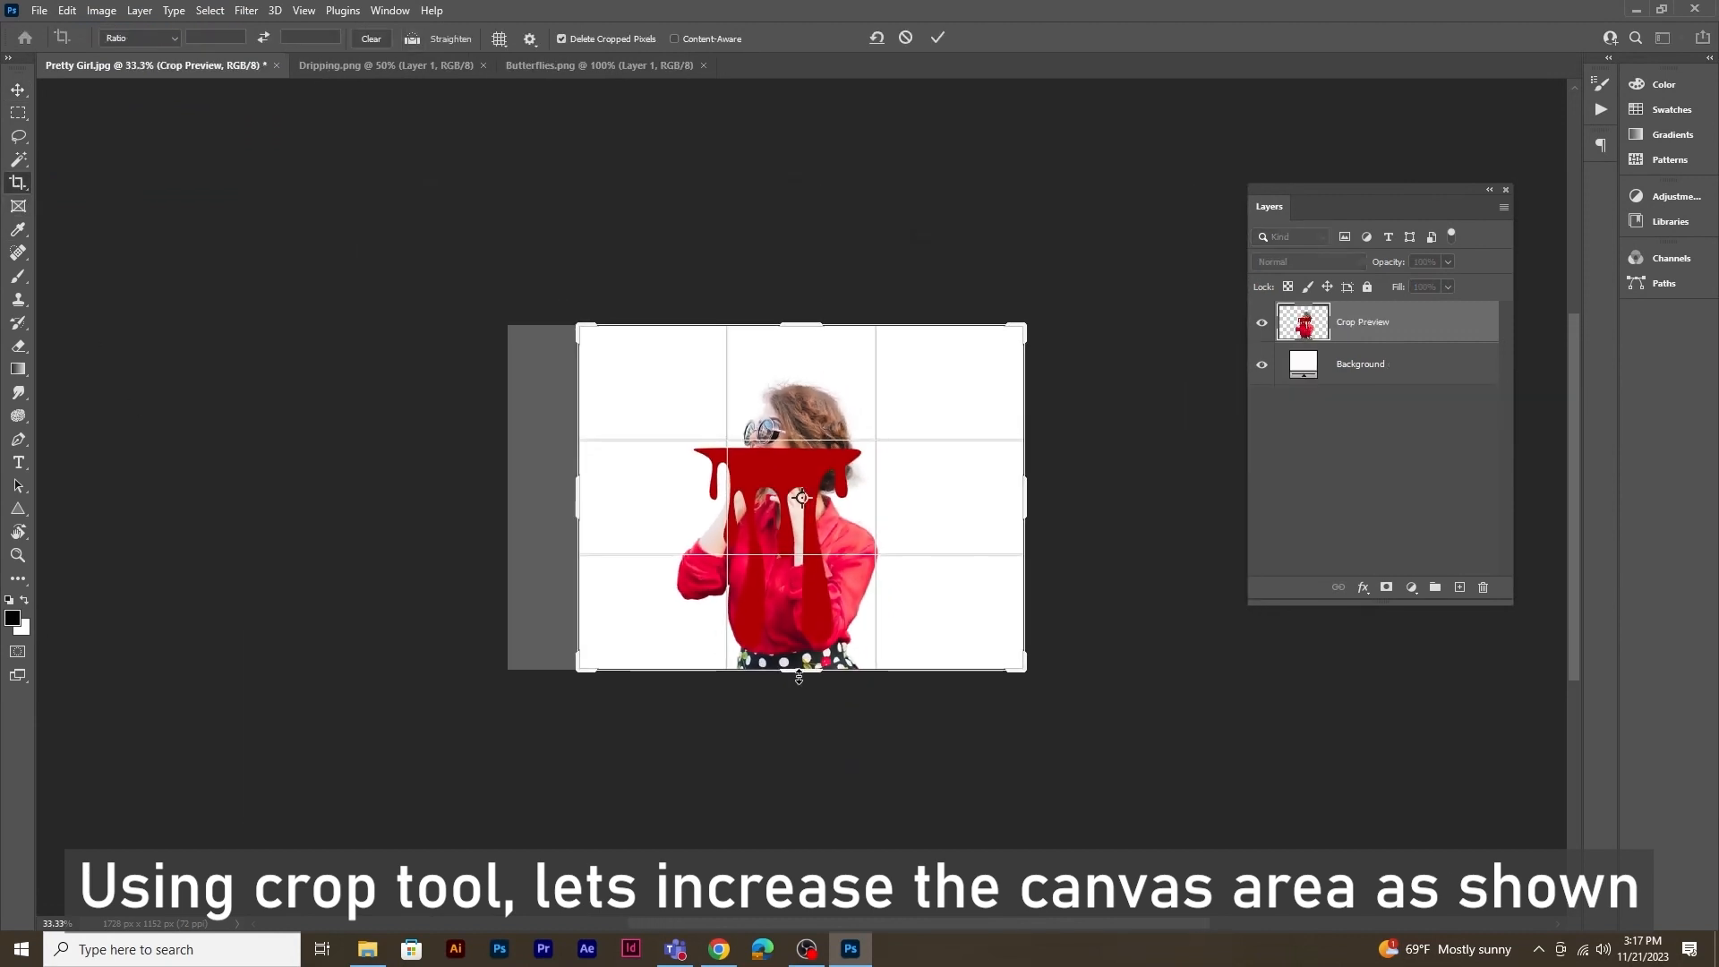
drag(801, 561, 799, 793)
drag(801, 200, 801, 146)
key(Return)
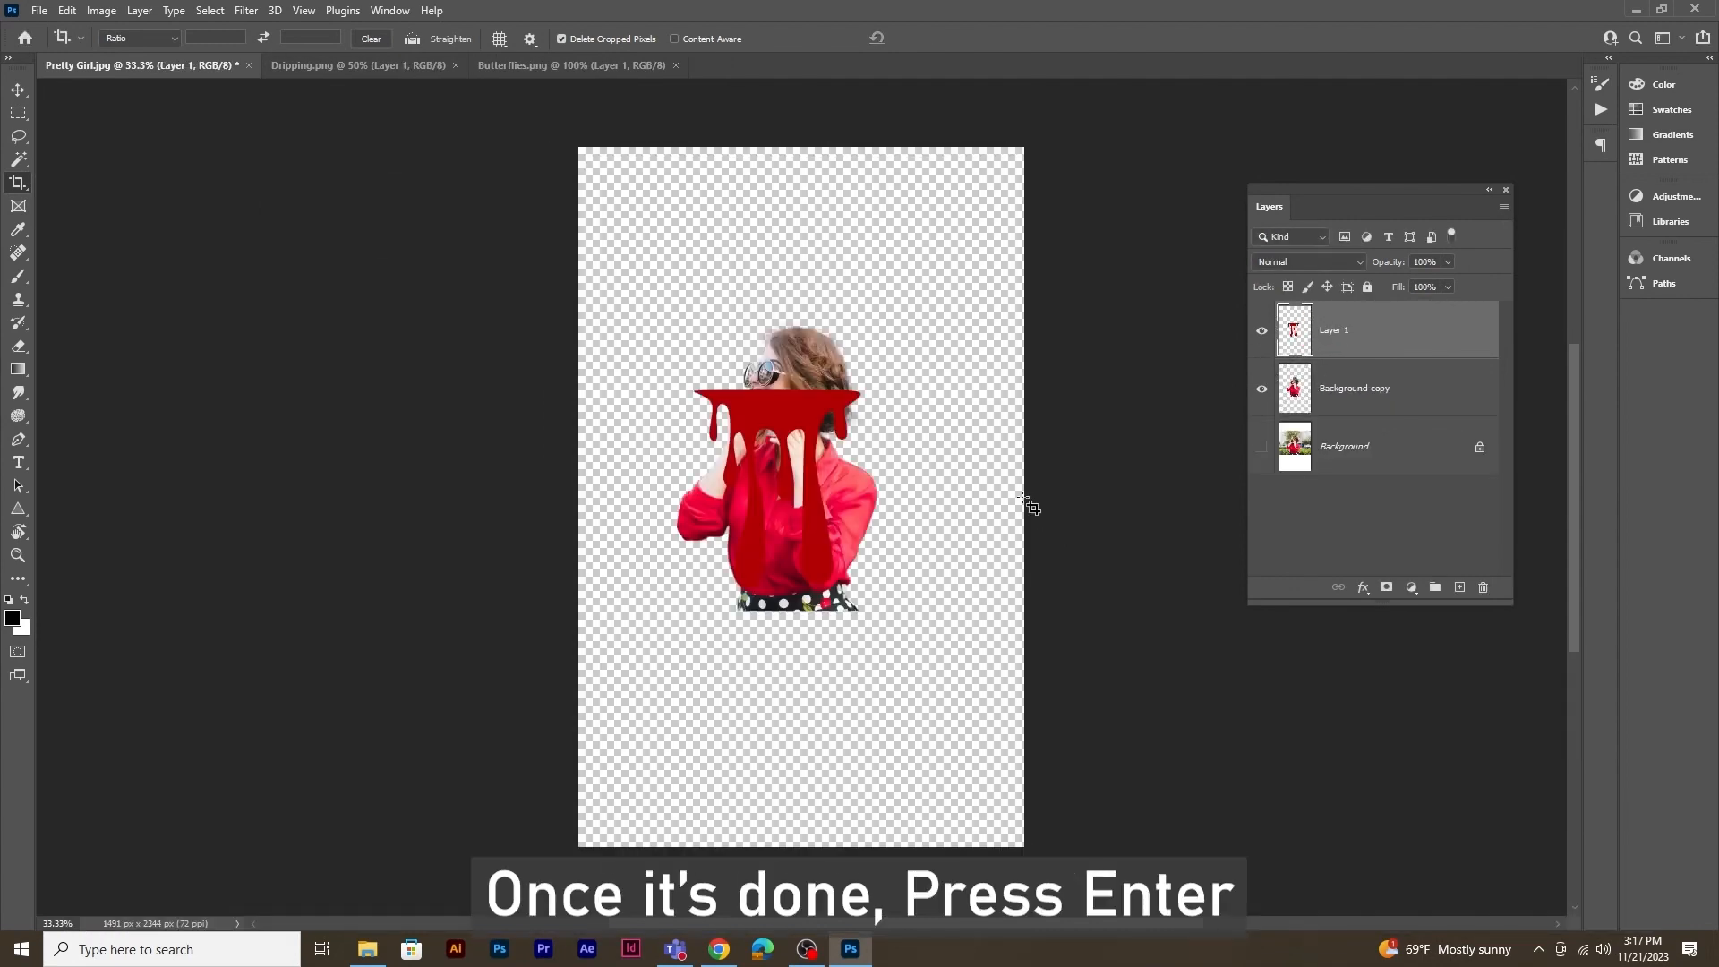
Step: Move the drip shape down to the woman's waist so the drips hang below her skirt
key(ctrl+plus)
key(ctrl+plus)
drag(770, 515, 679, 358)
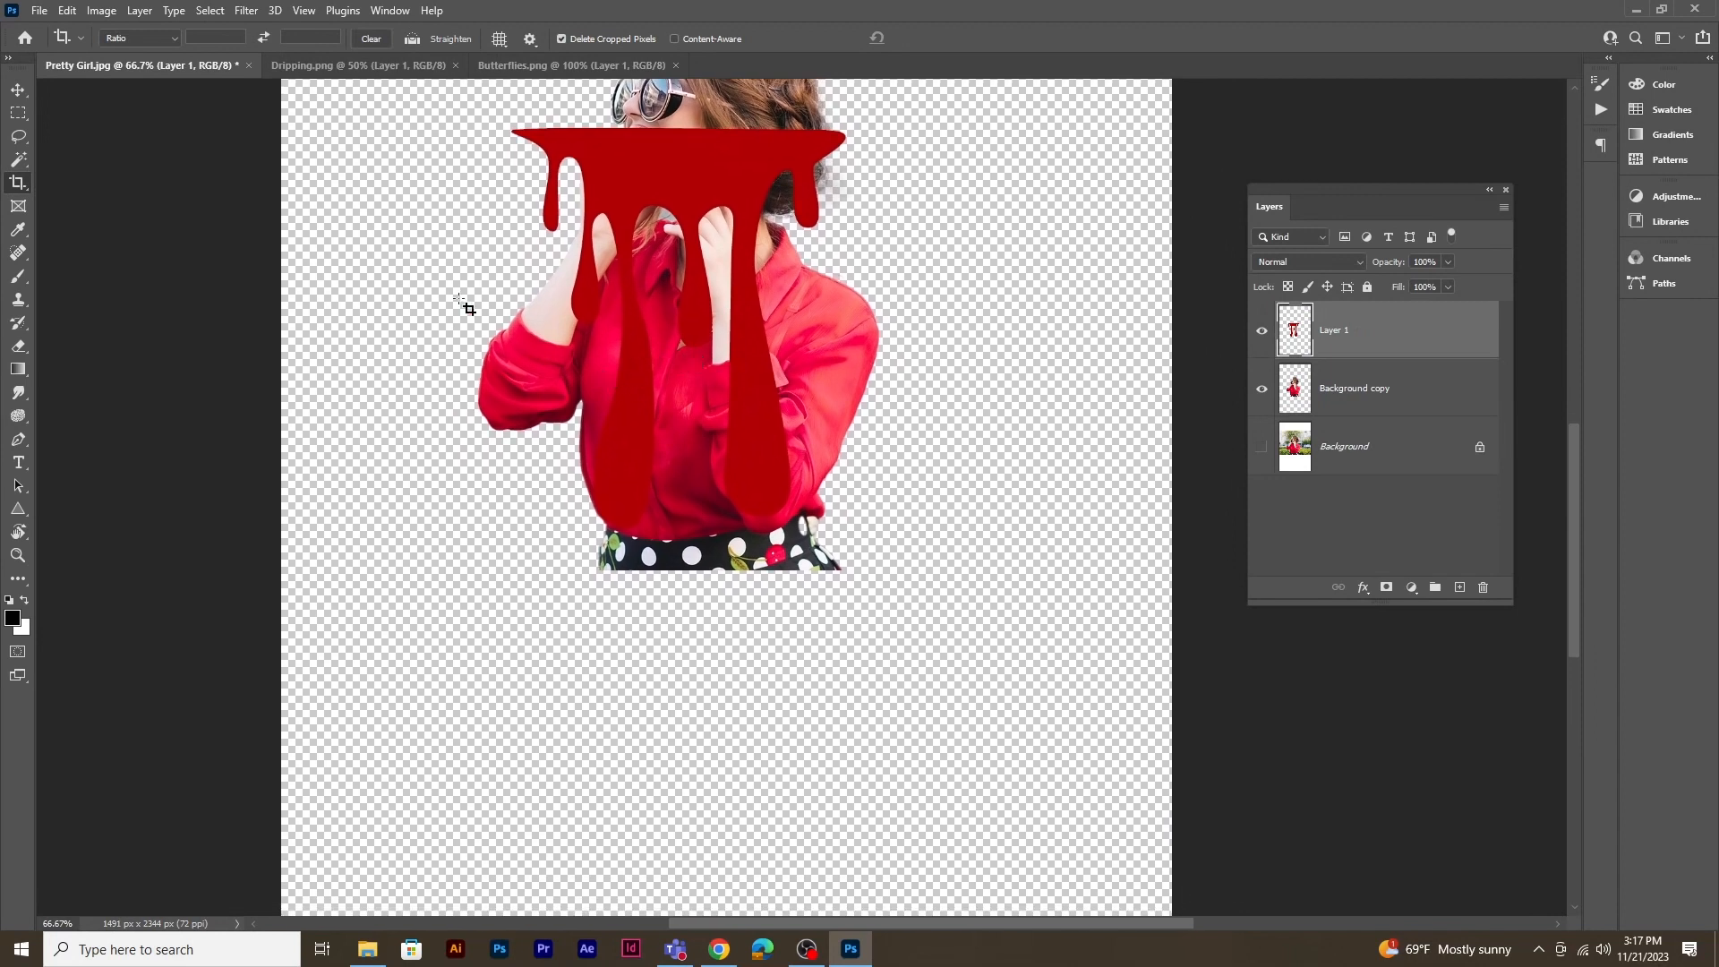
click(18, 90)
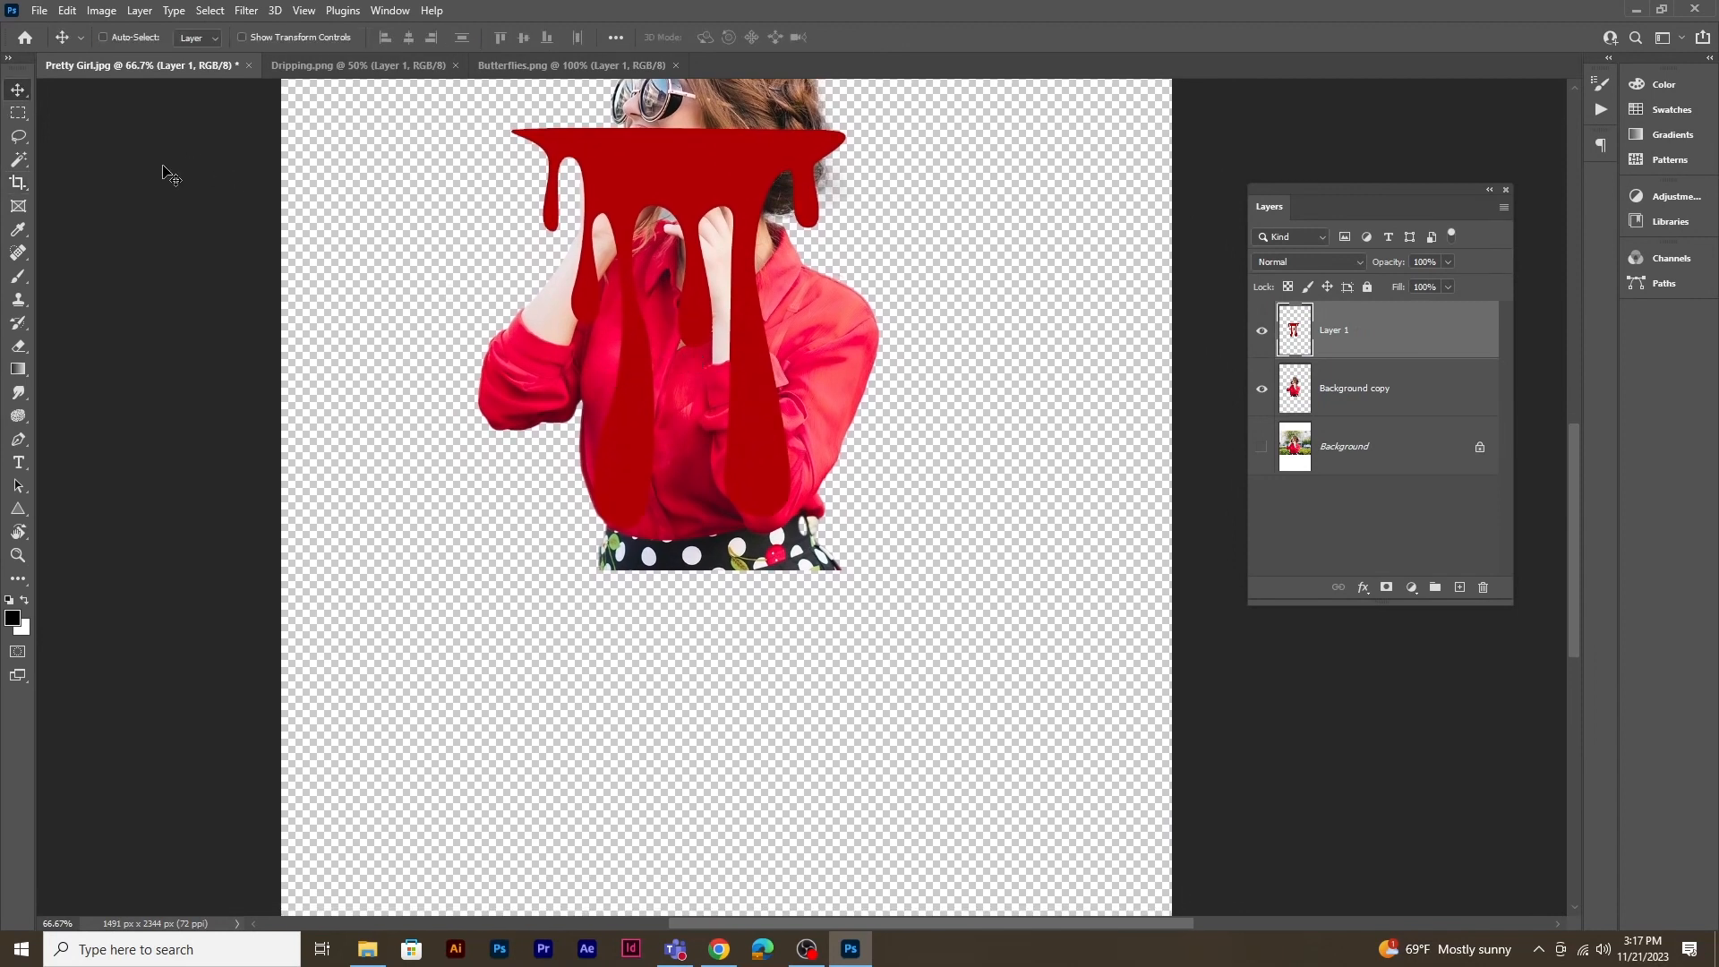
drag(725, 174, 755, 517)
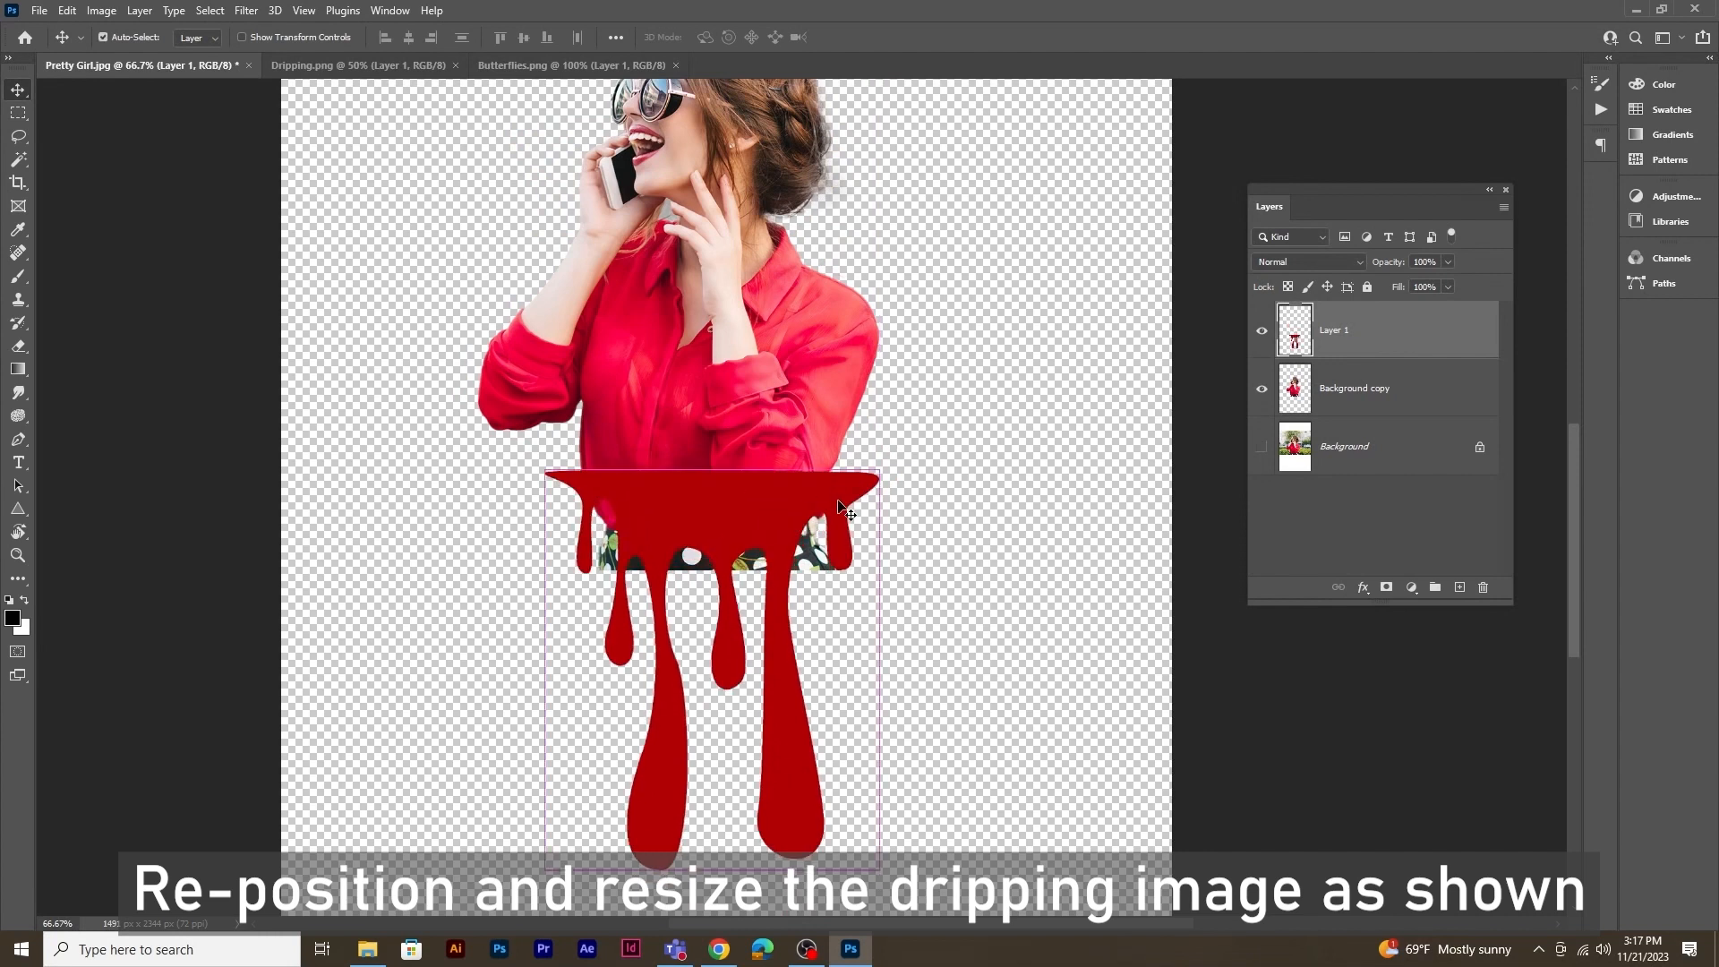
Step: Narrow the drip shape to about 430 px wide at full height and align it with the lower part of the shirt
key(ctrl+t)
drag(888, 665, 836, 667)
drag(552, 669, 575, 666)
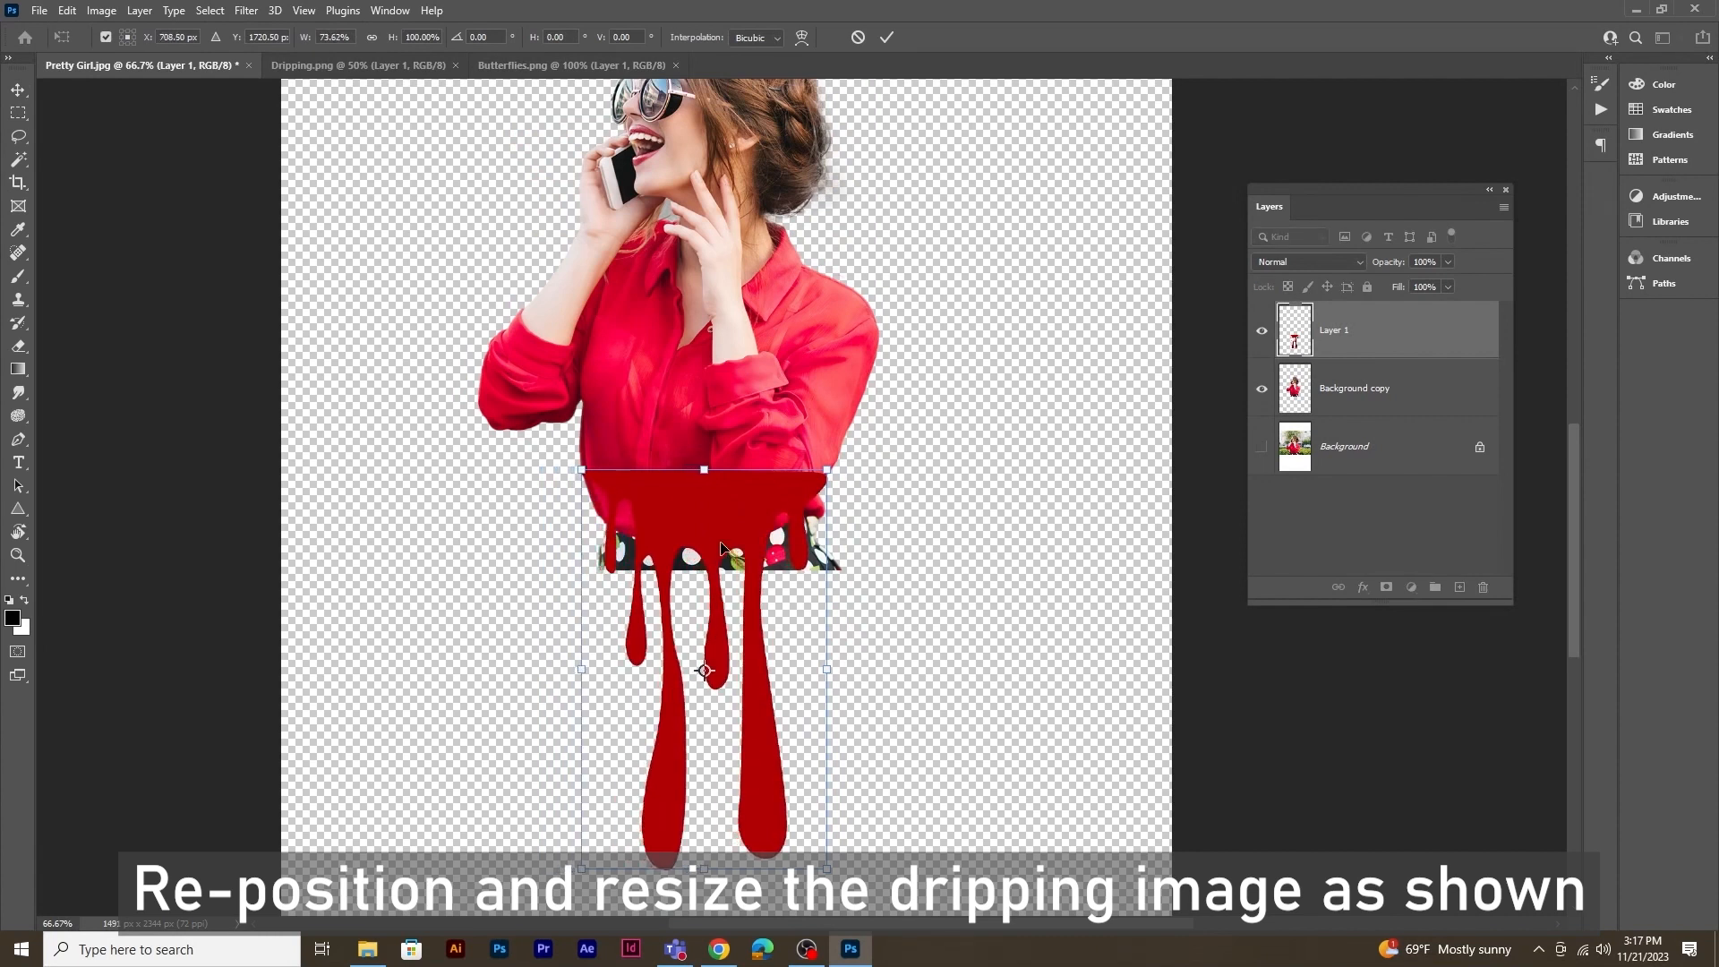
drag(725, 548, 726, 533)
scroll(726, 508, up, 2)
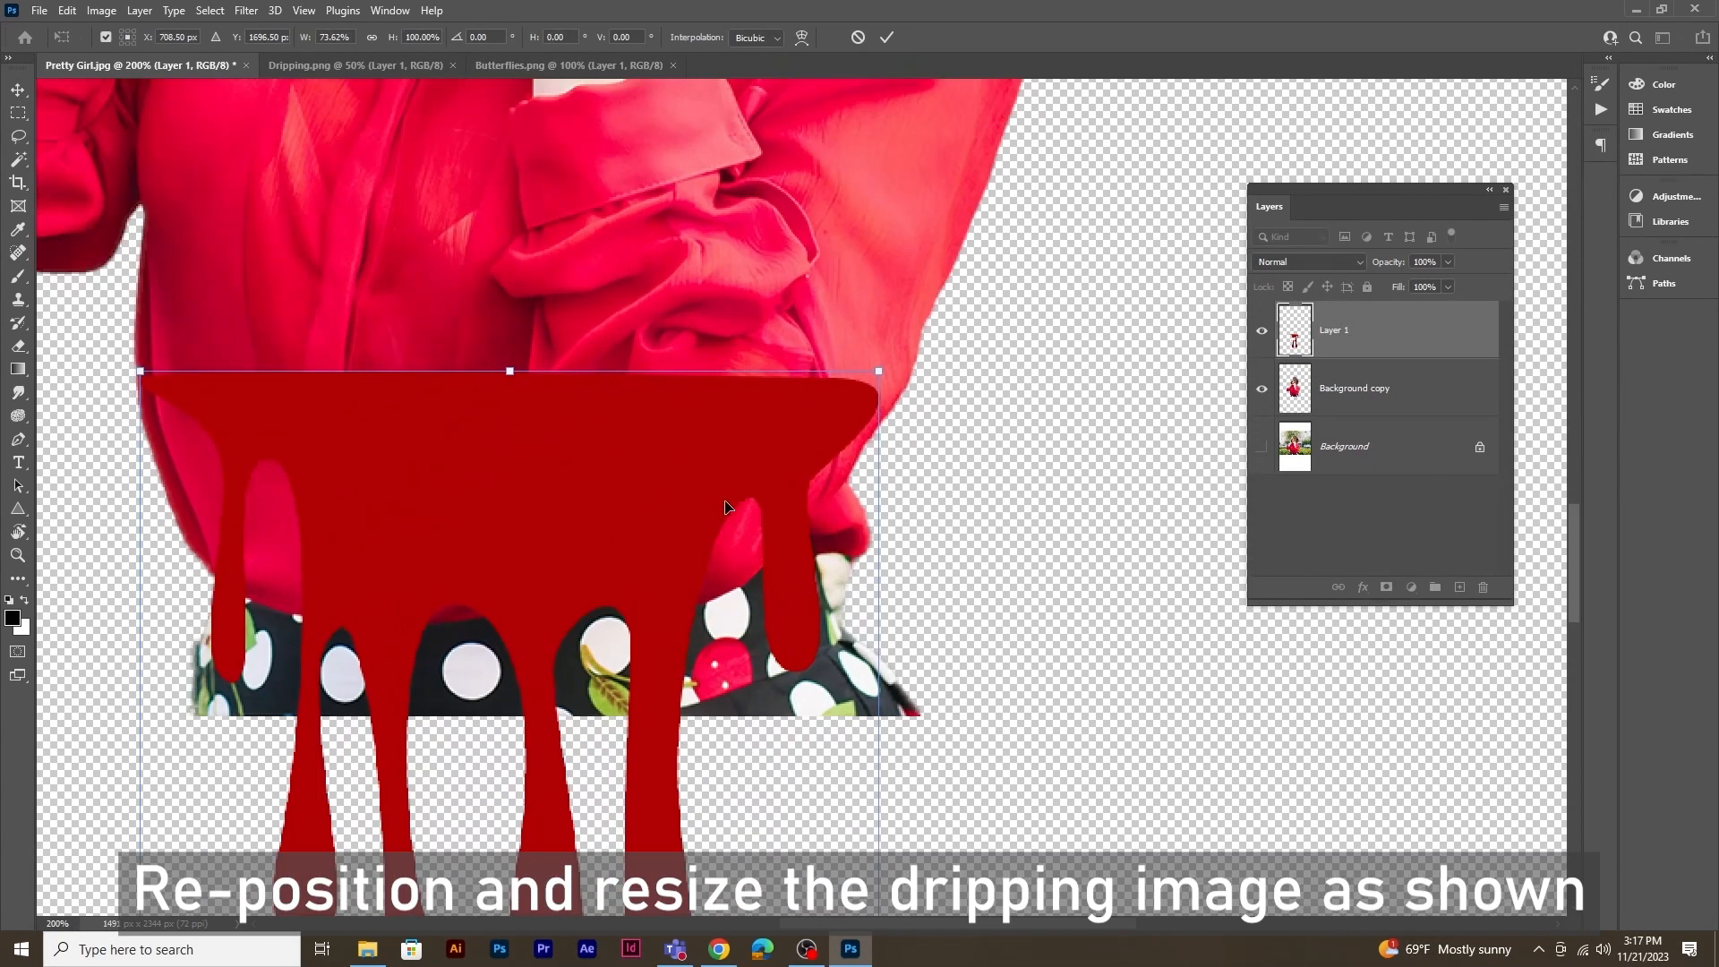
drag(656, 472, 618, 433)
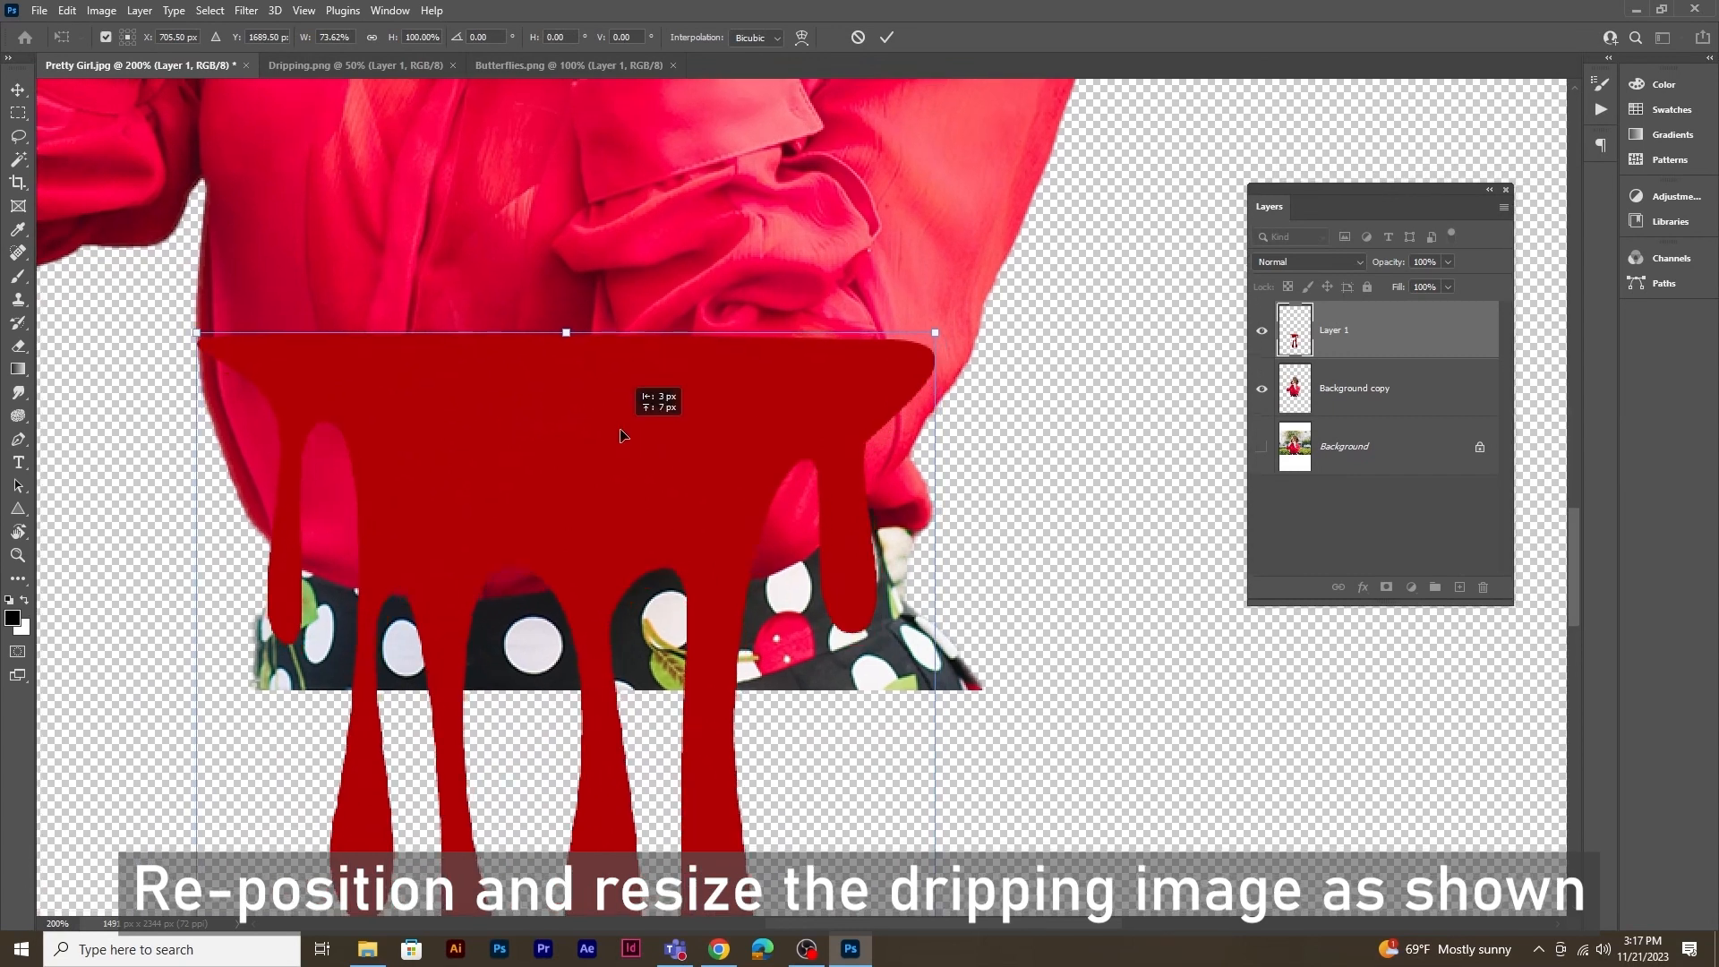
drag(936, 550, 966, 547)
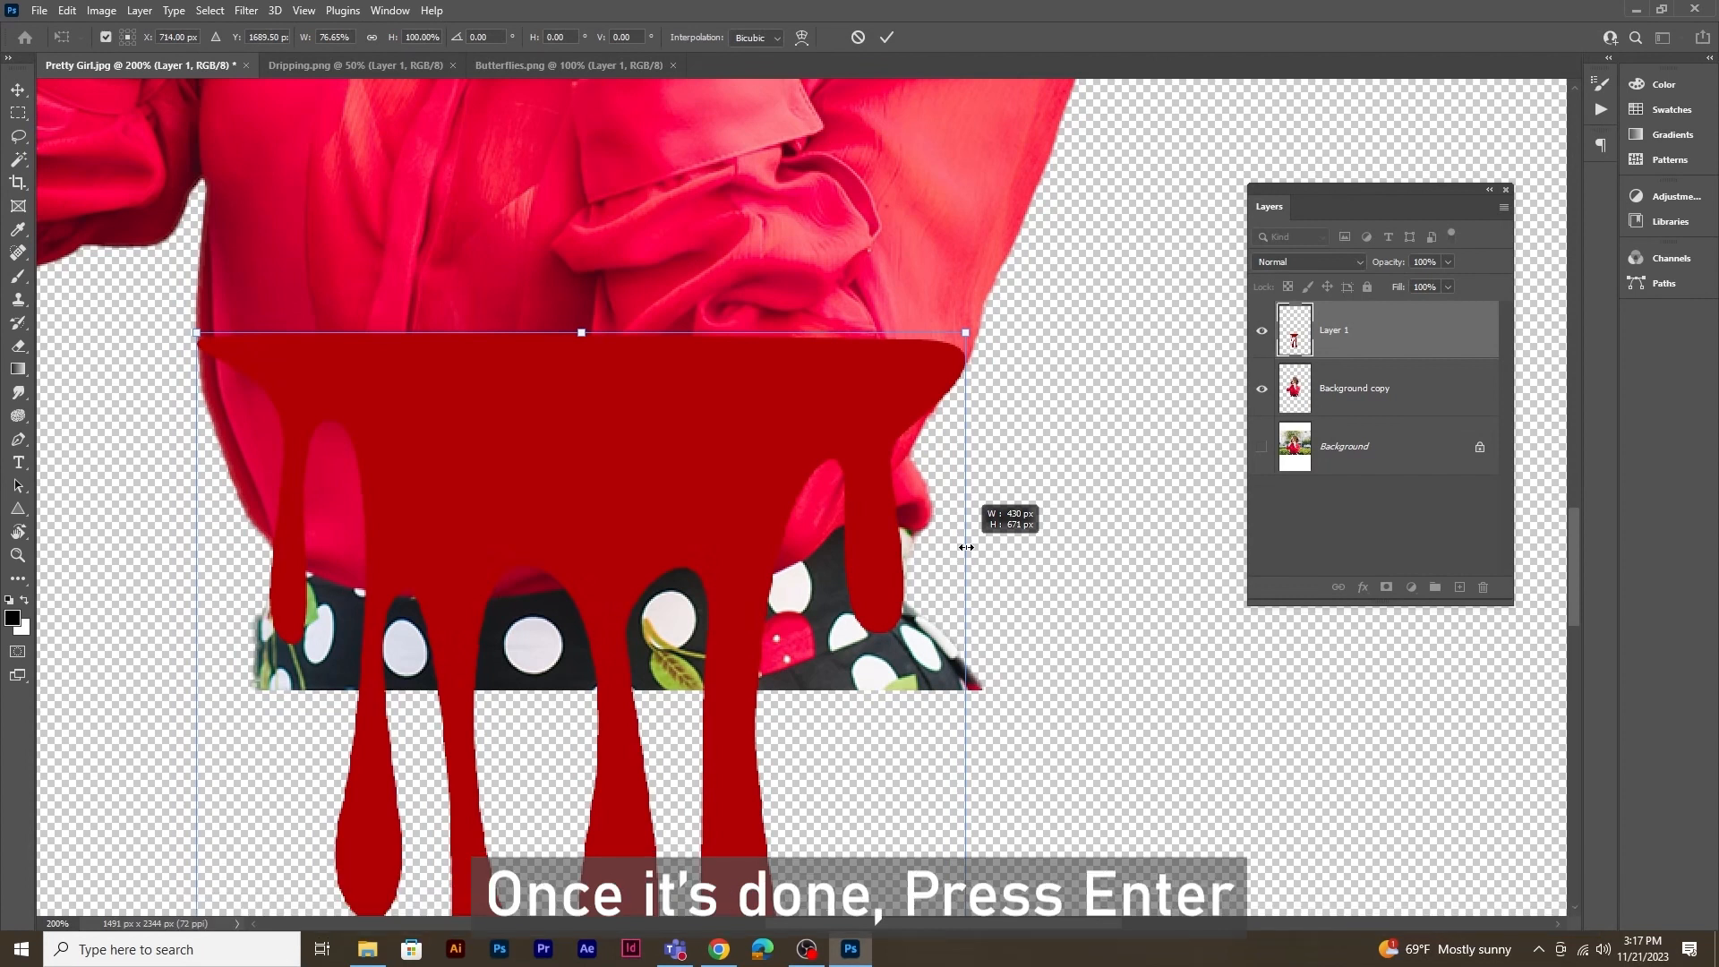
key(Return)
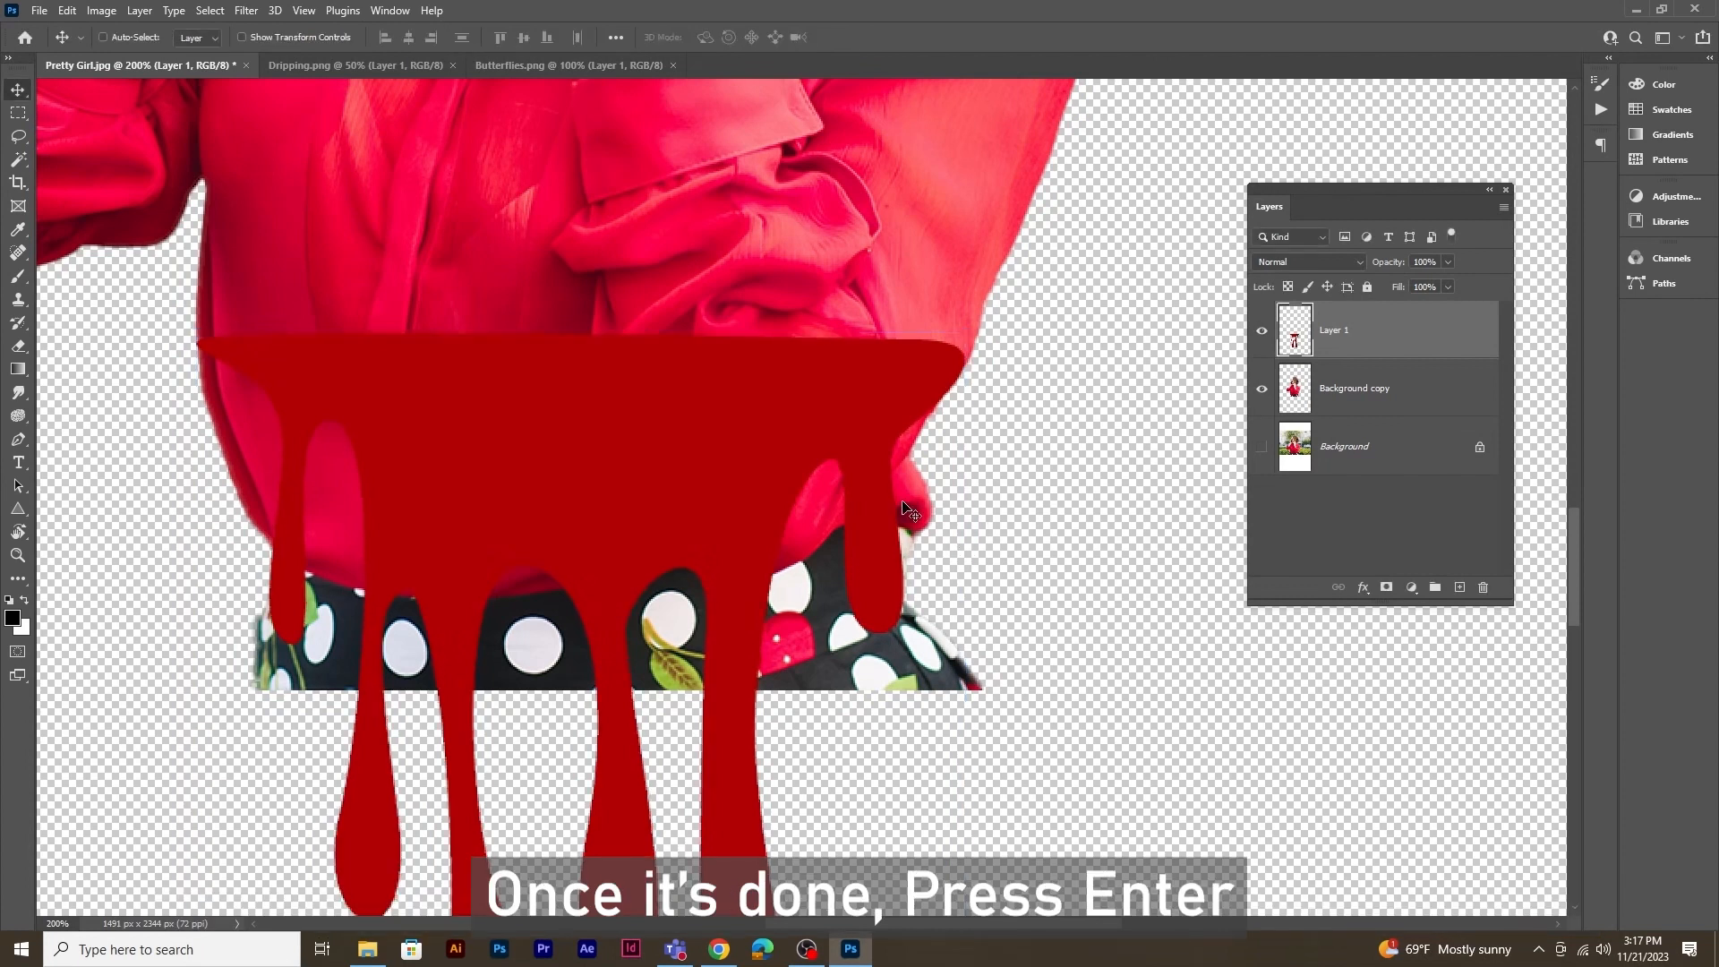
Step: Move the drip layer, Layer 1, beneath the Background copy layer
key(ctrl+minus)
key(ctrl+minus)
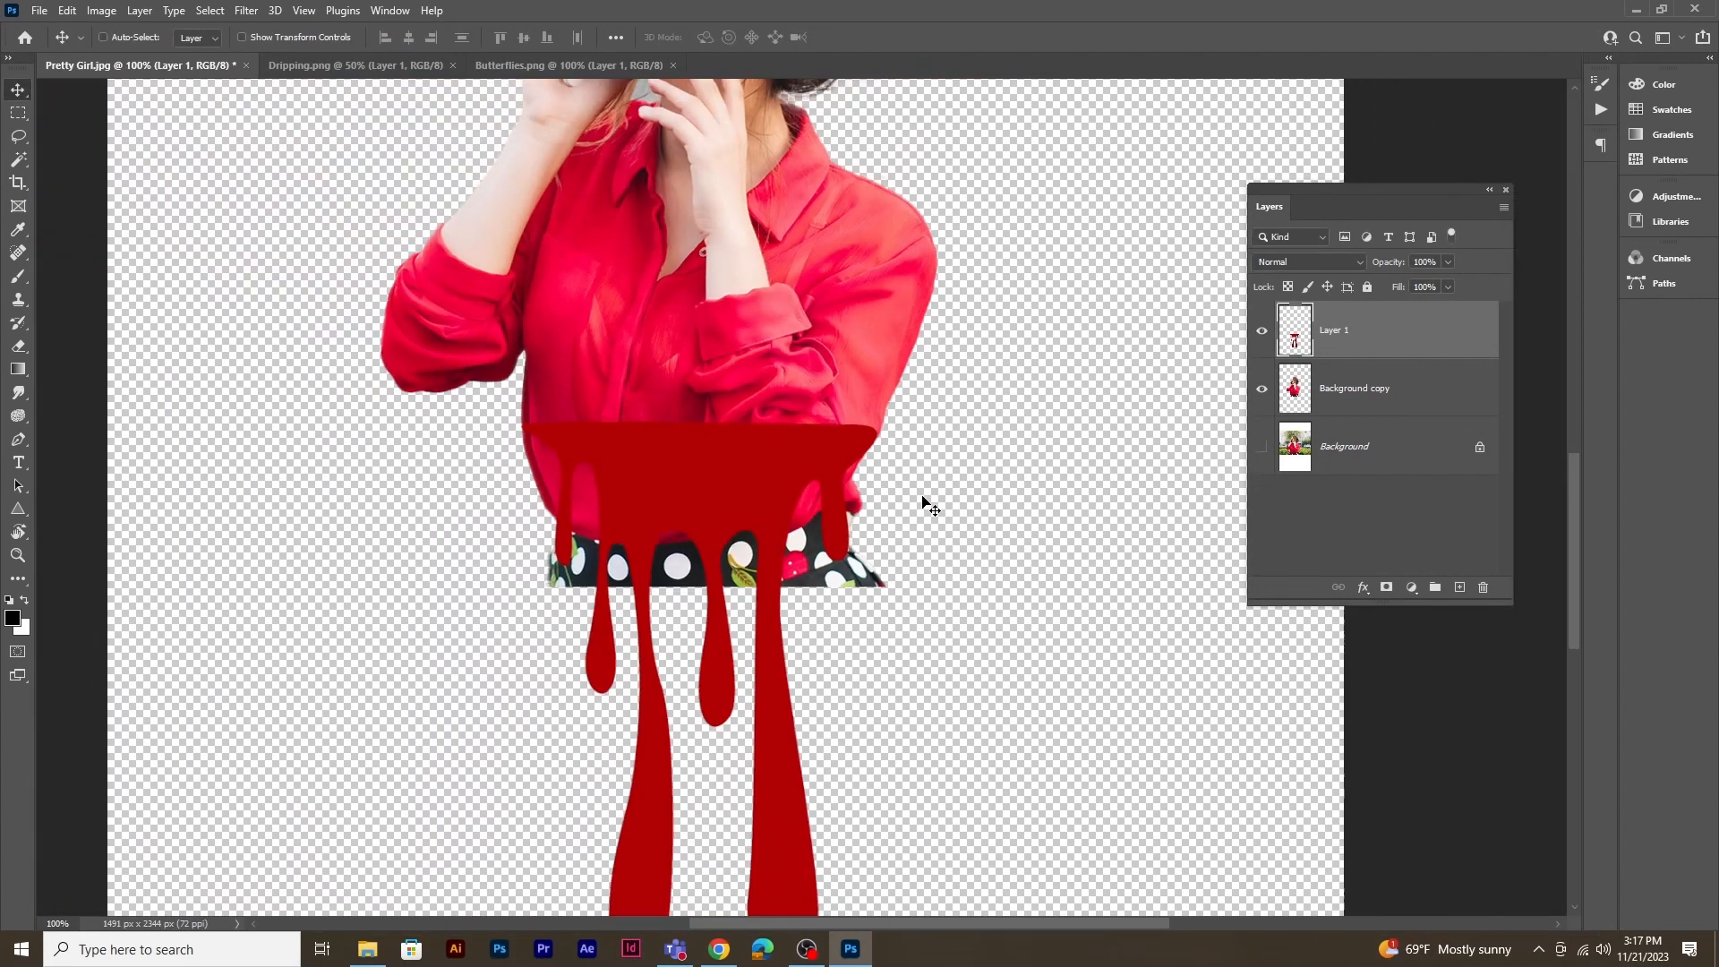
drag(921, 492, 887, 550)
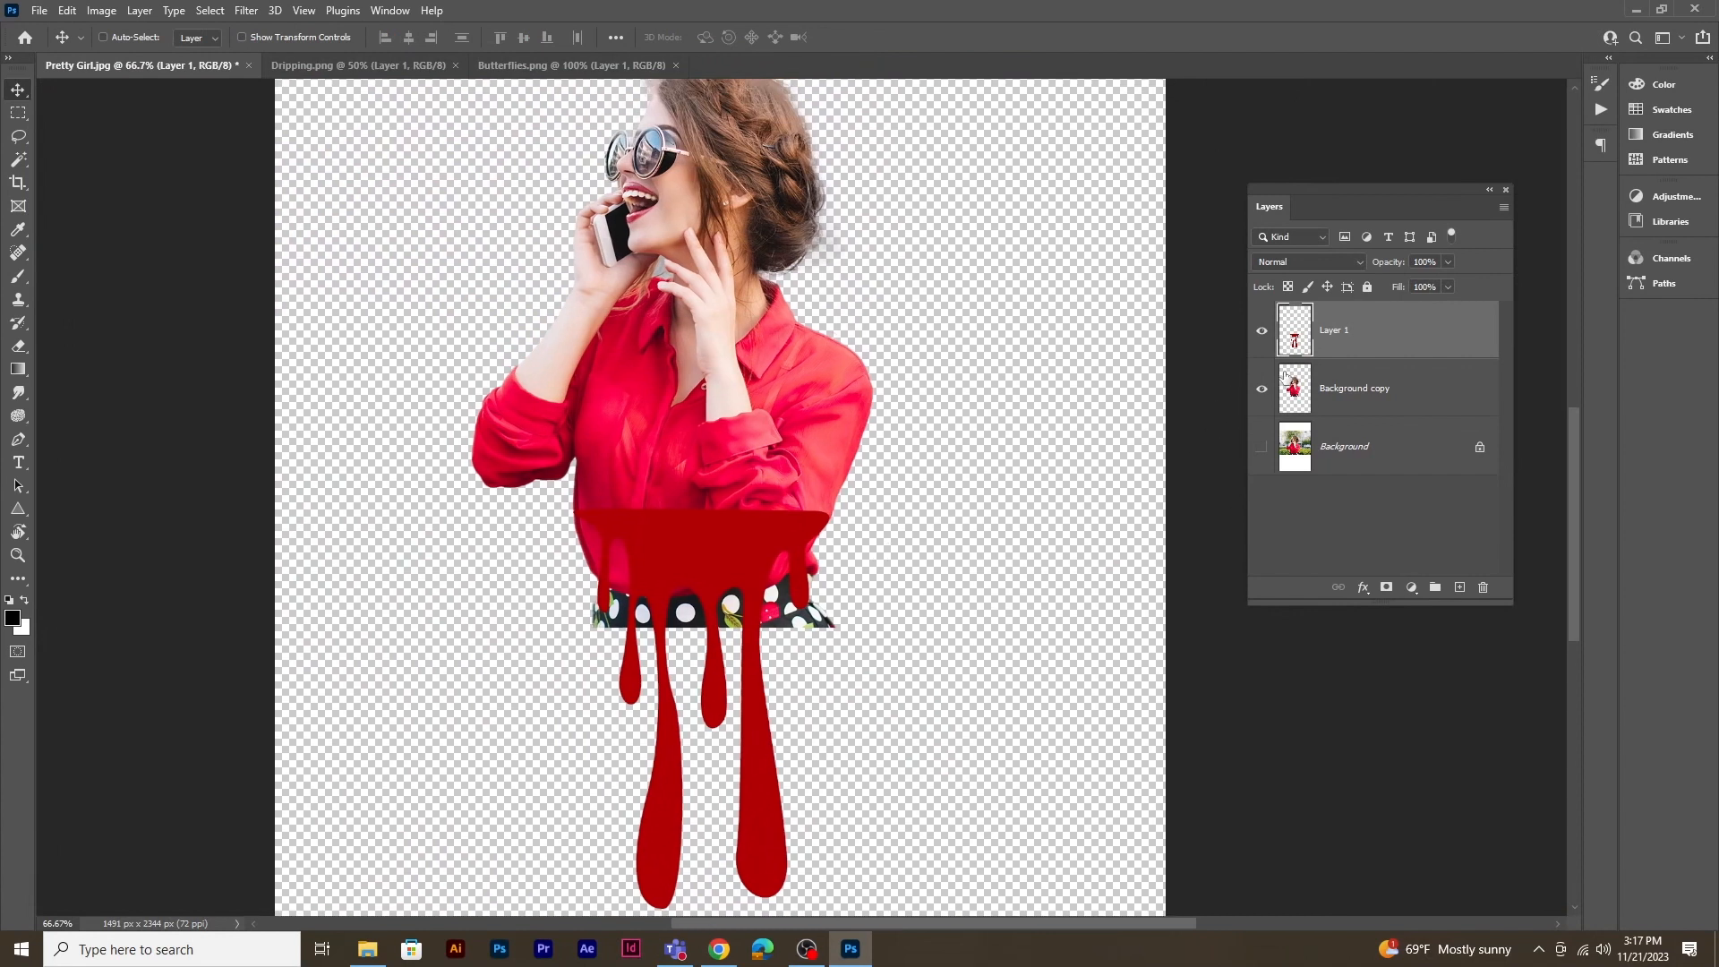
drag(1350, 339, 1354, 414)
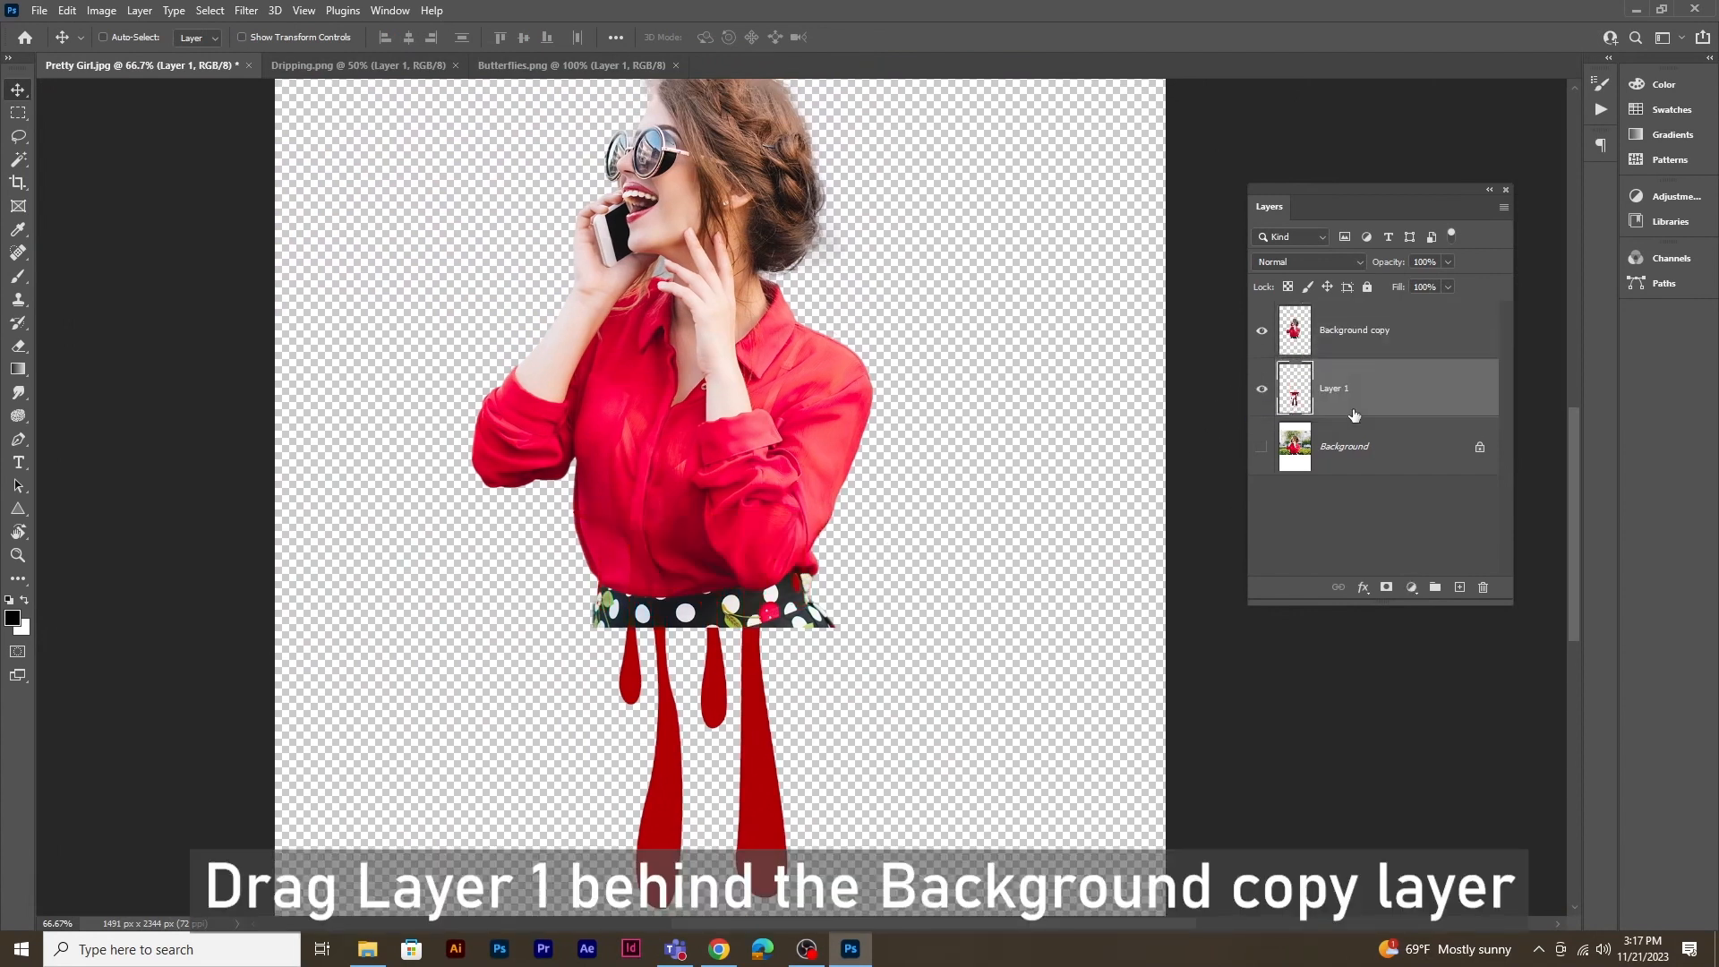
Step: Duplicate the Background copy layer and hide the duplicate
click(1343, 330)
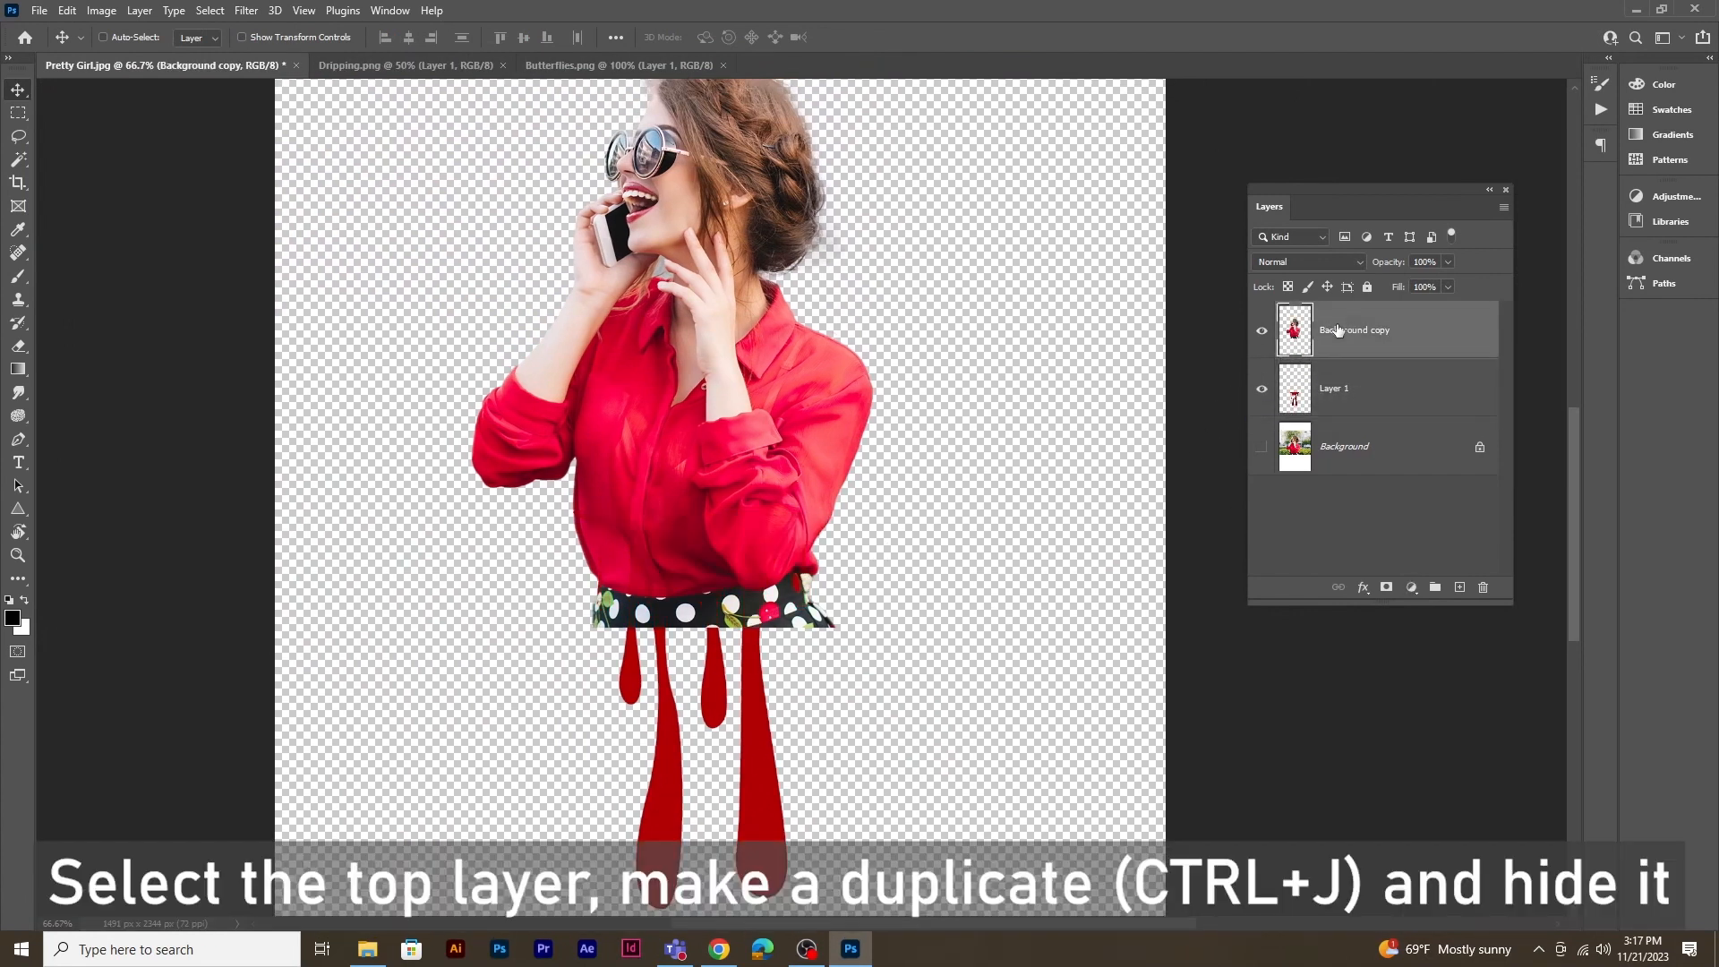
key(ctrl+j)
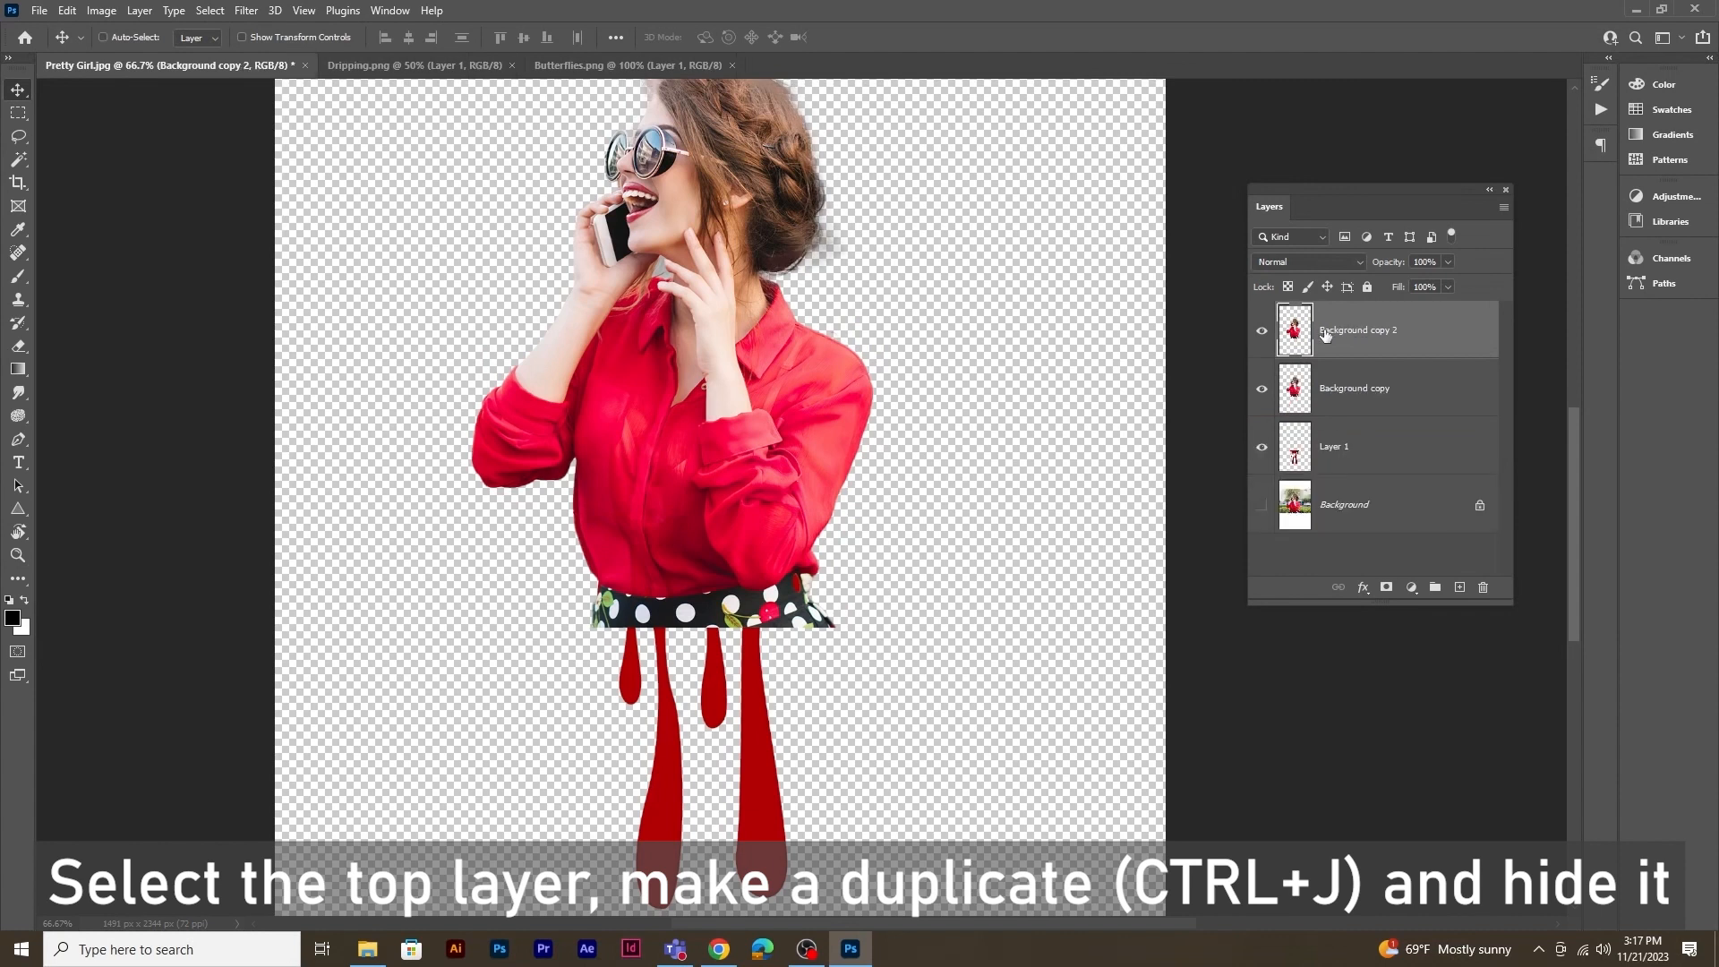
click(1260, 331)
Step: Clip the Background copy layer to the drip layer beneath it with a clipping mask
click(1321, 410)
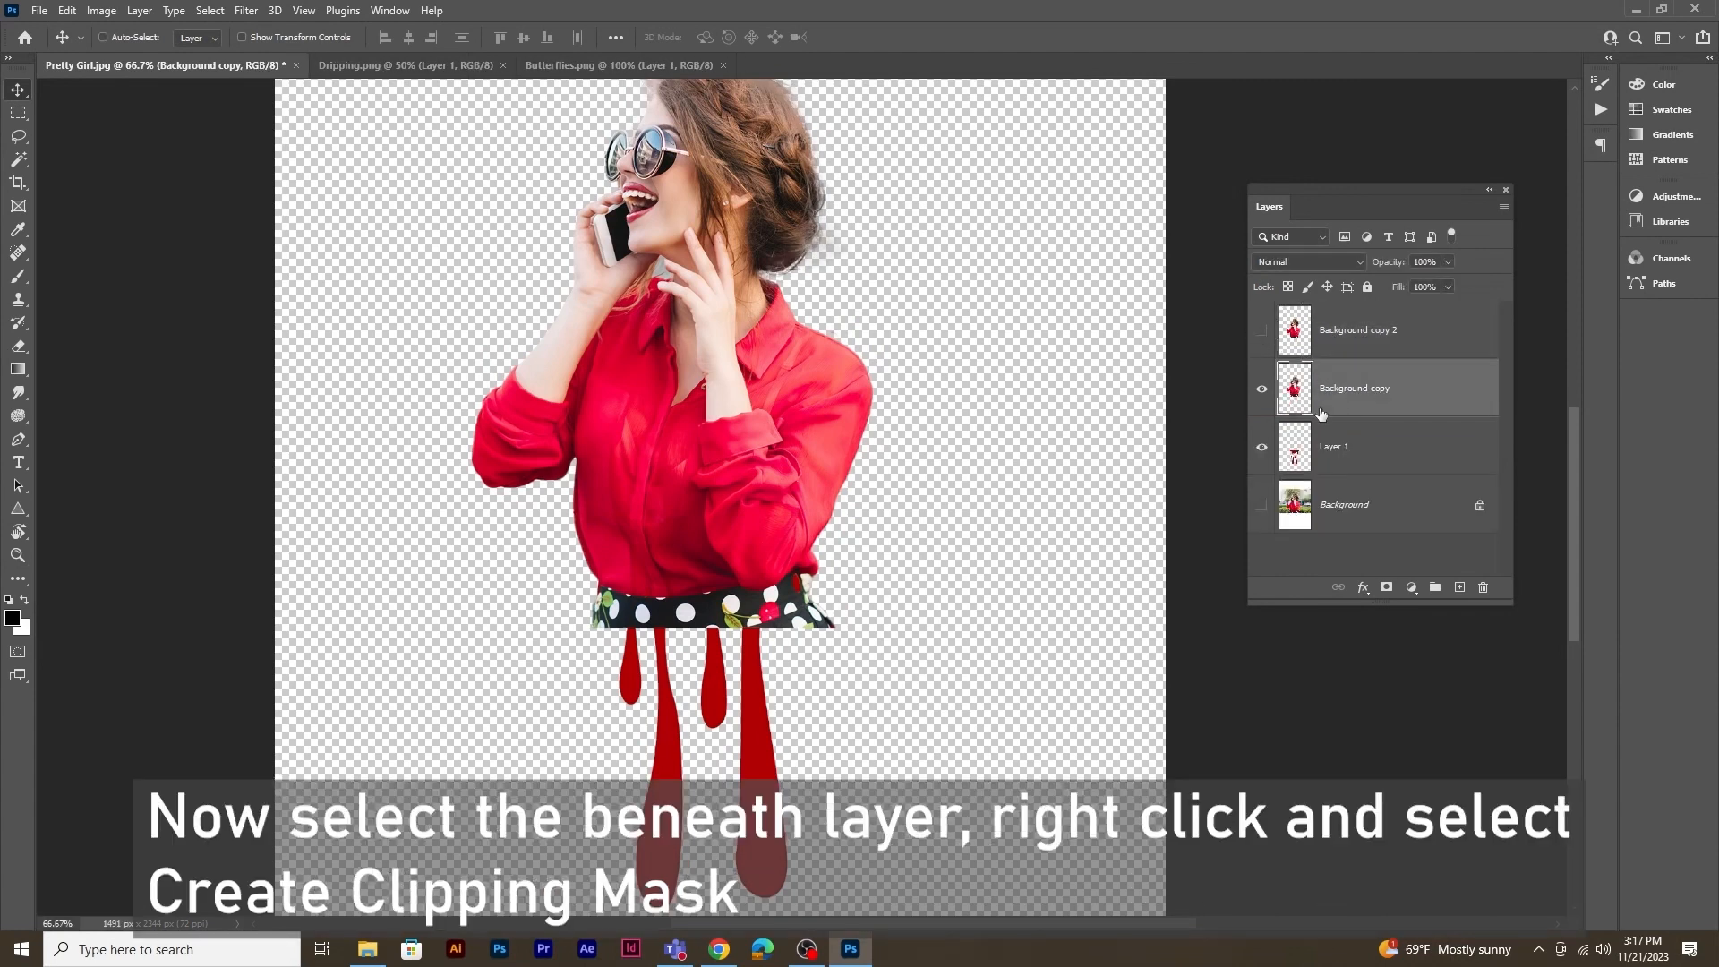
right_click(1331, 403)
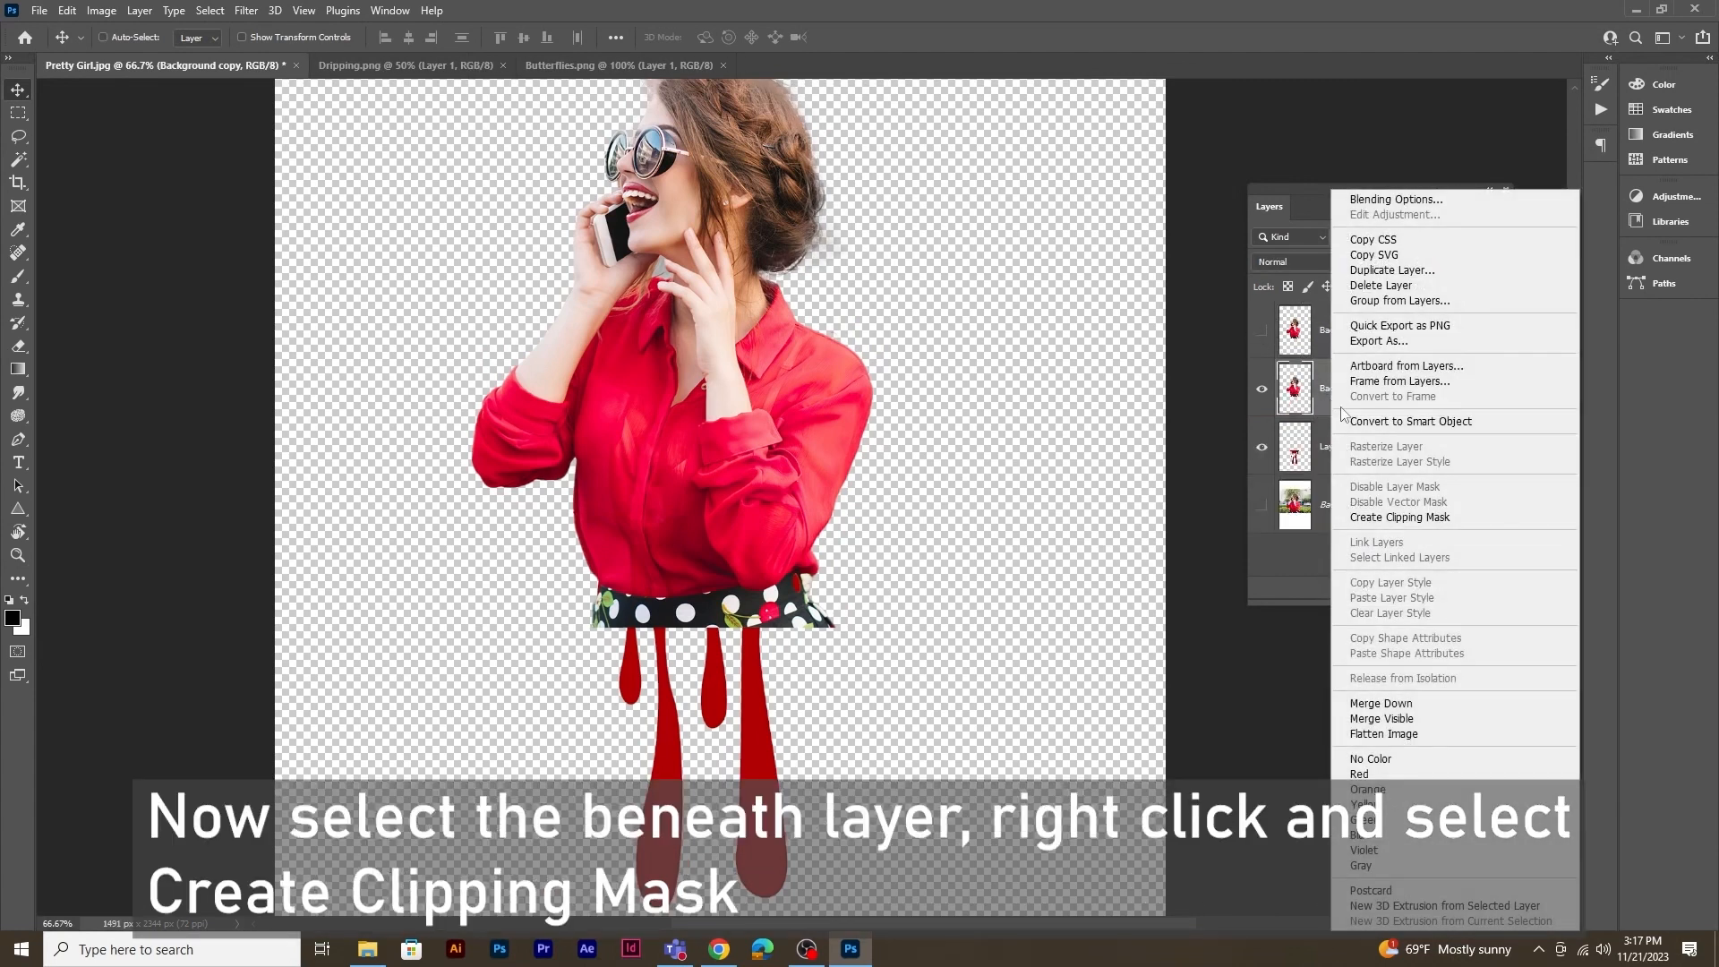
click(1394, 519)
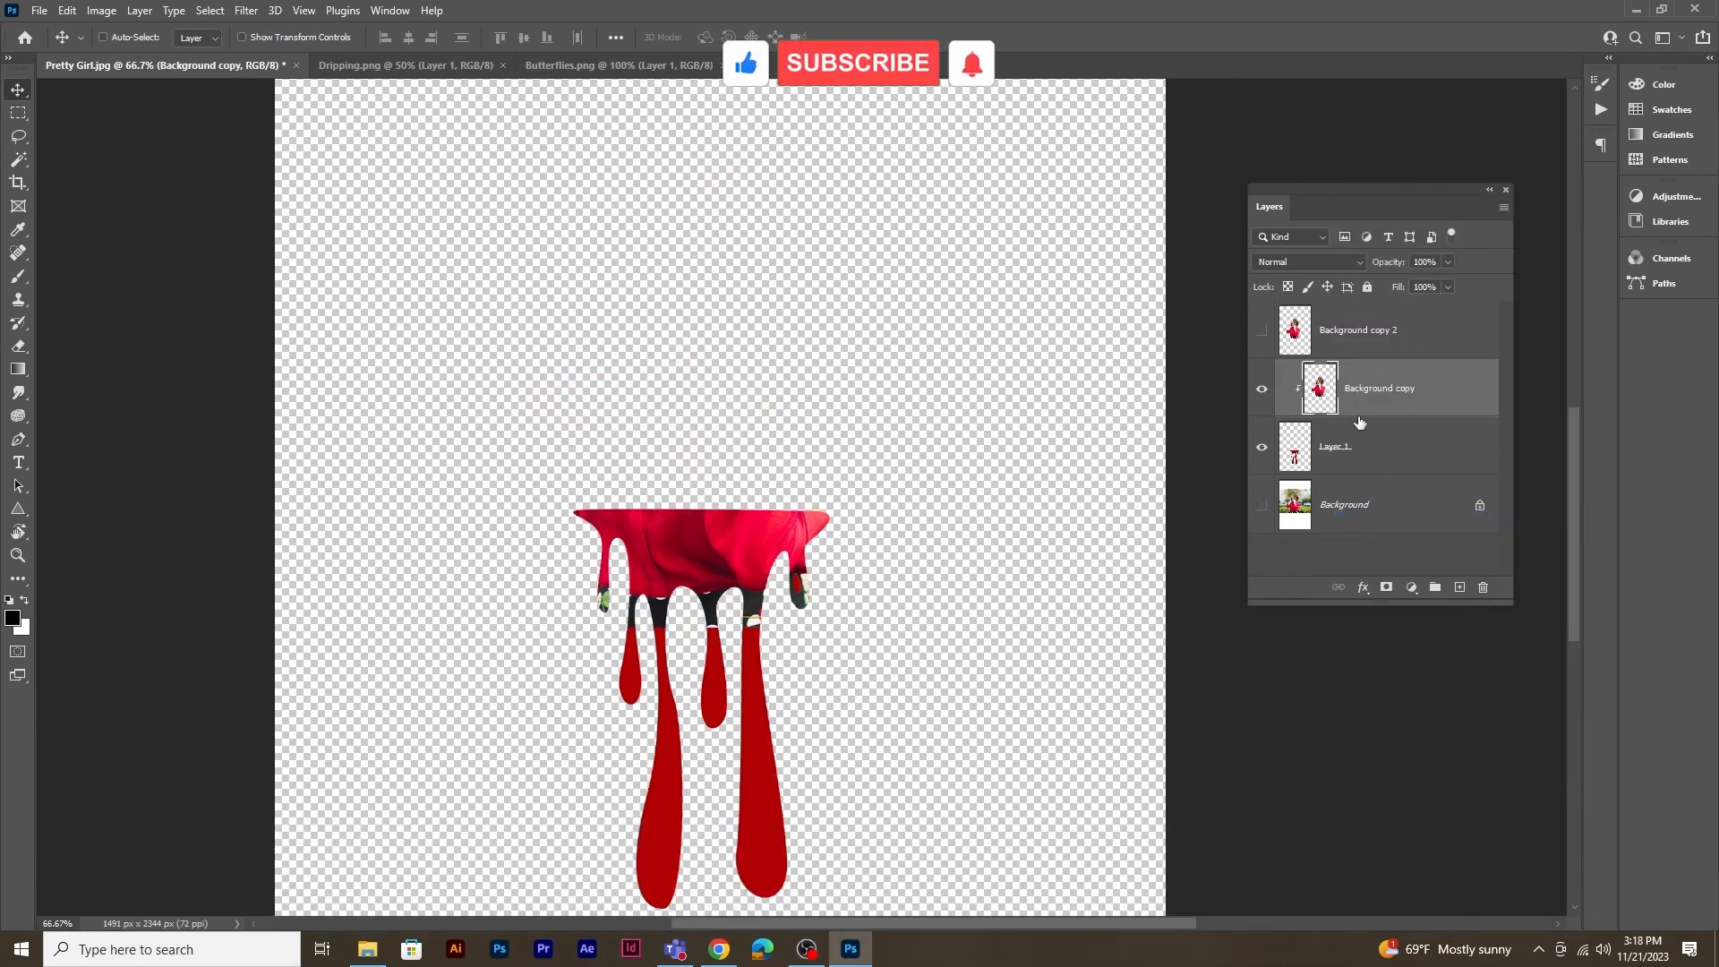
Step: Make the Background copy 2 layer visible and add a layer mask to it
click(1352, 334)
click(1262, 332)
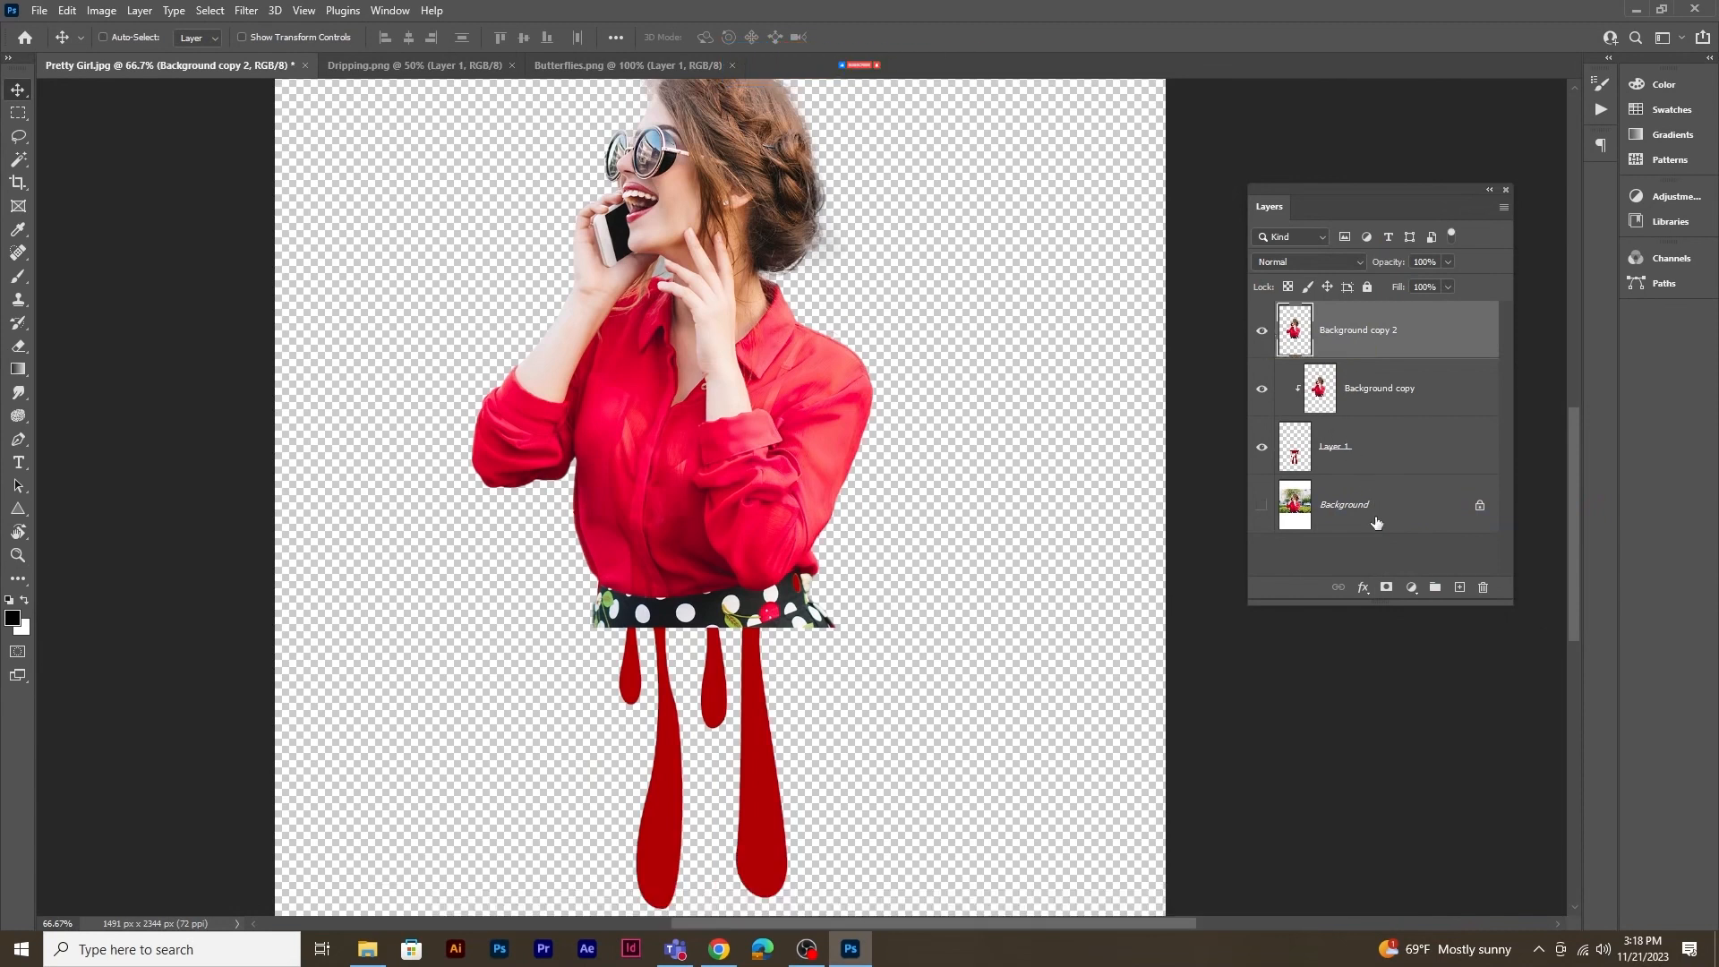
click(1386, 589)
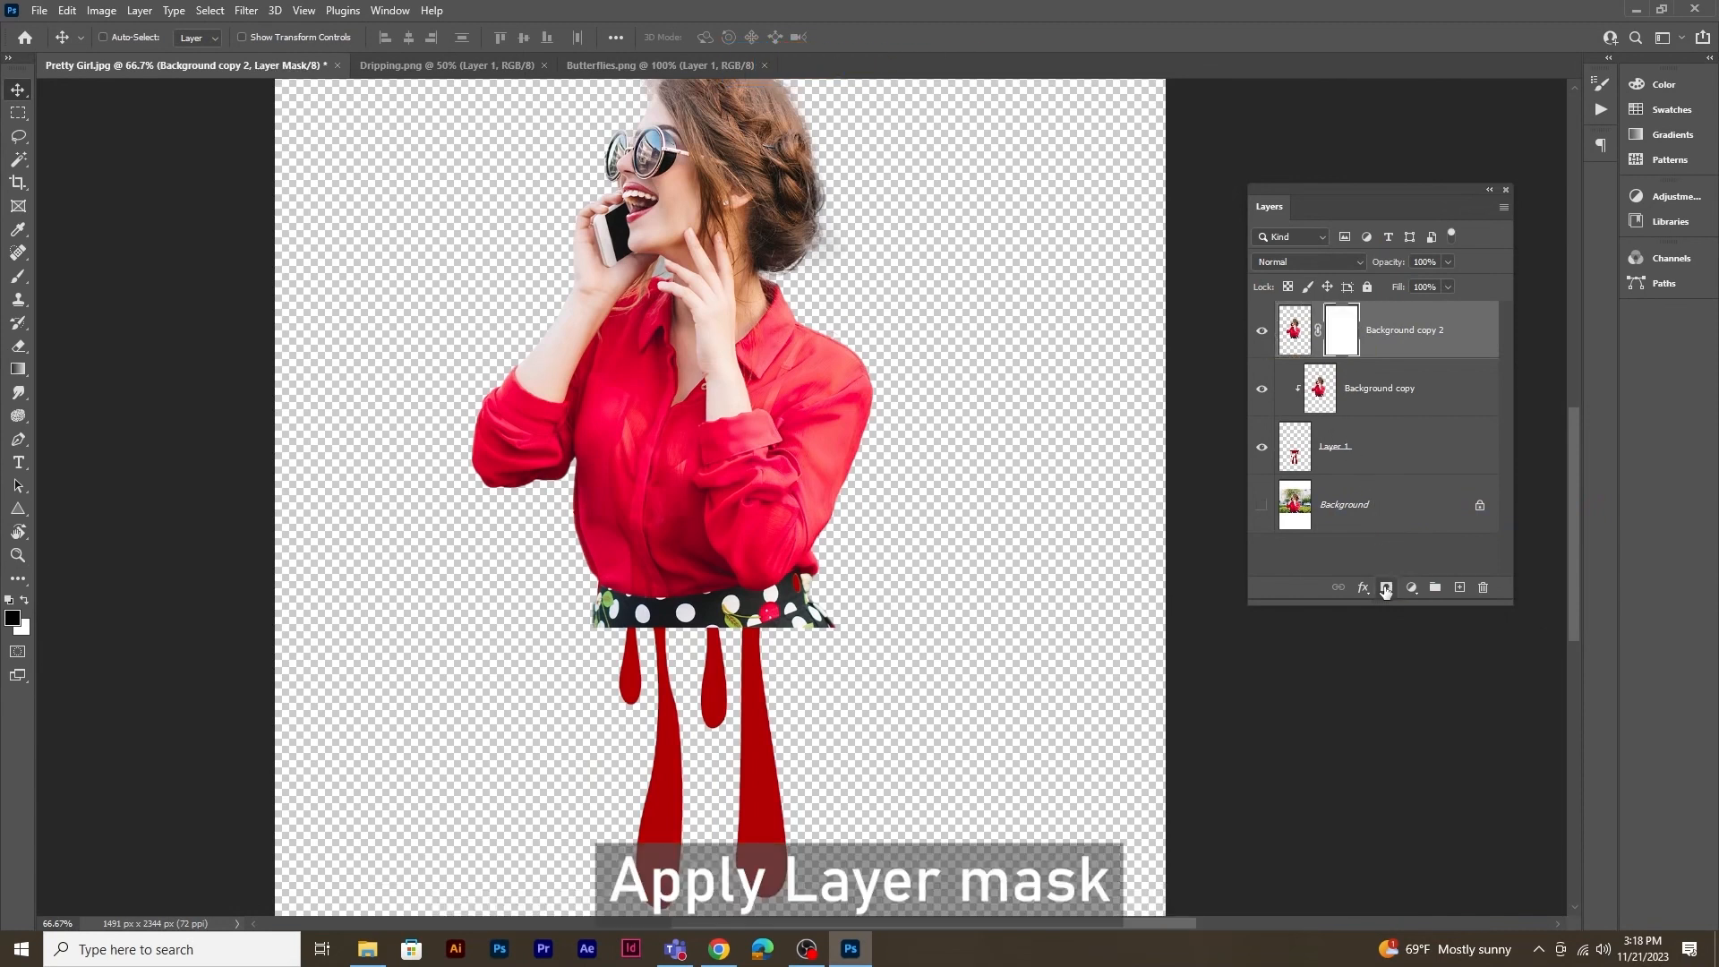
Step: Set up the Brush tool with a Hard Round tip at 250 px for painting on the mask
click(19, 279)
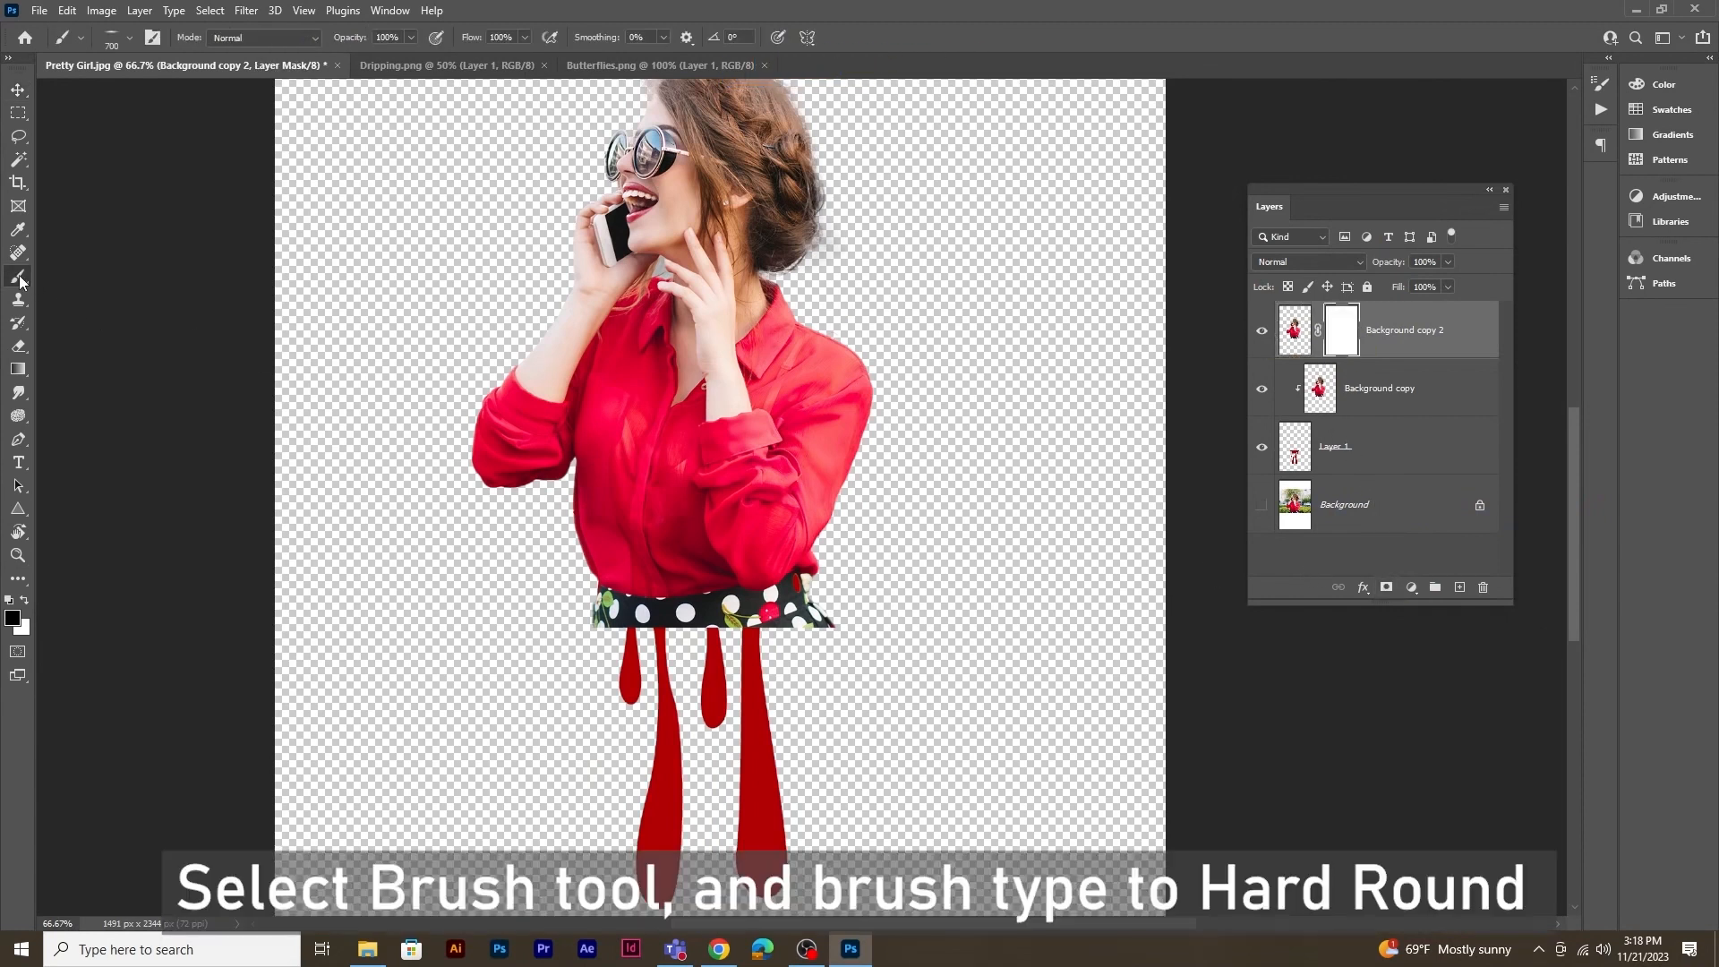
right_click(473, 363)
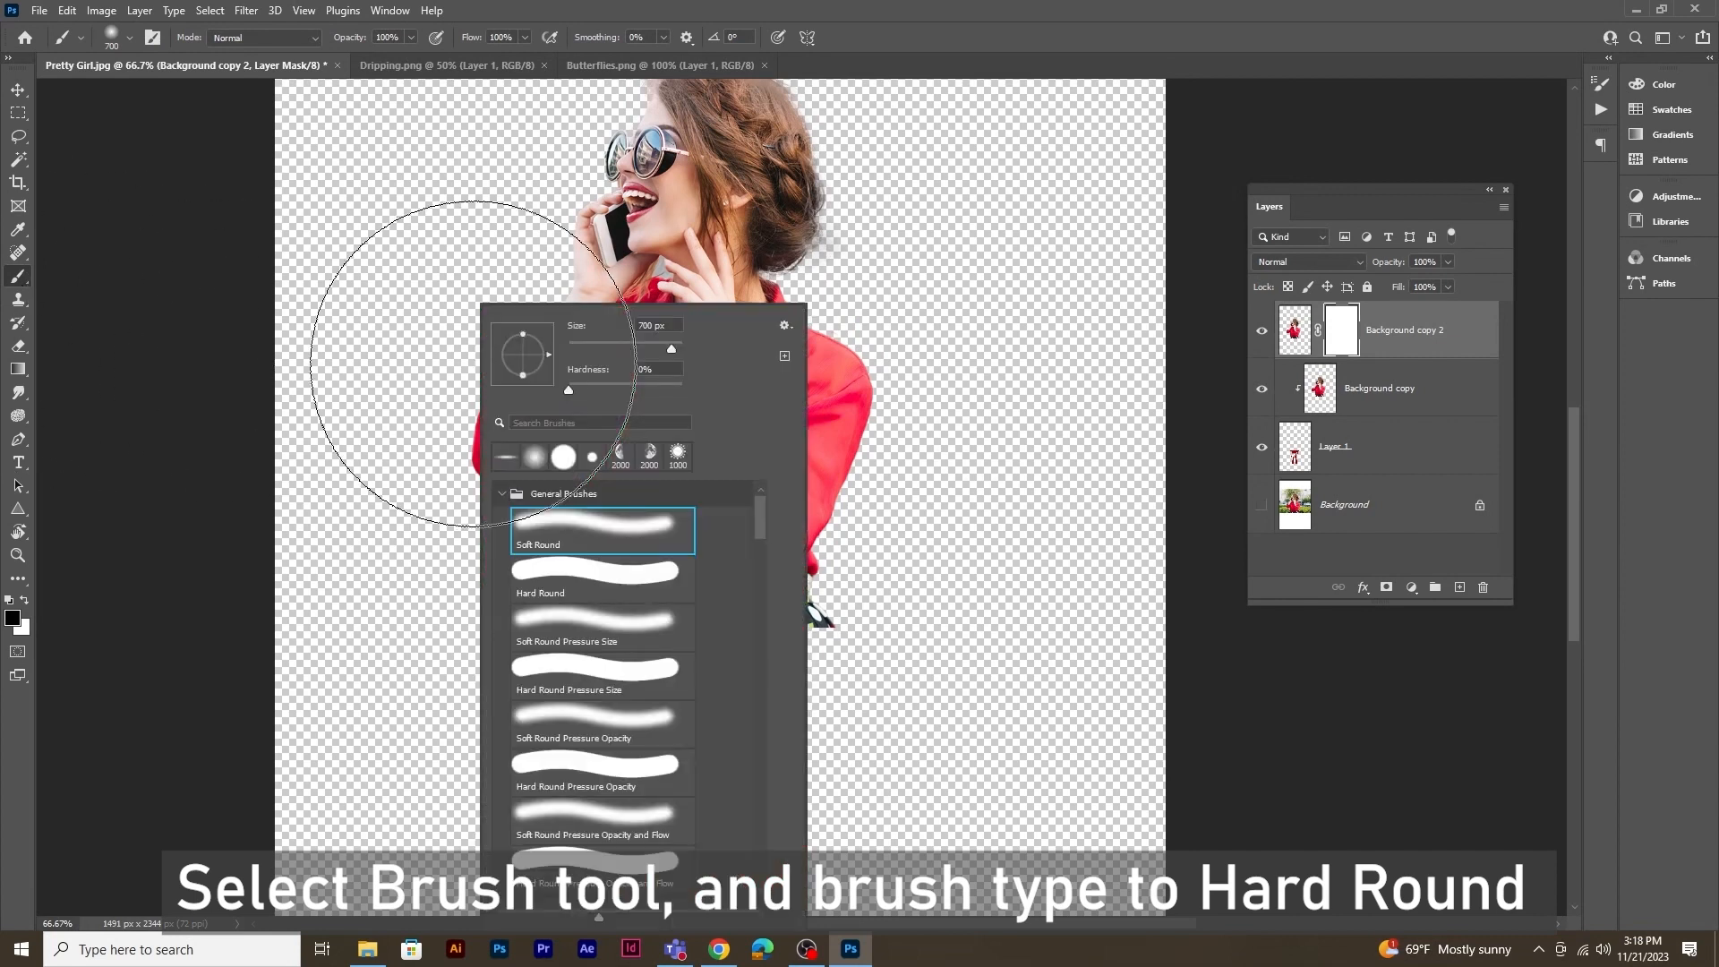
click(573, 571)
key(Return)
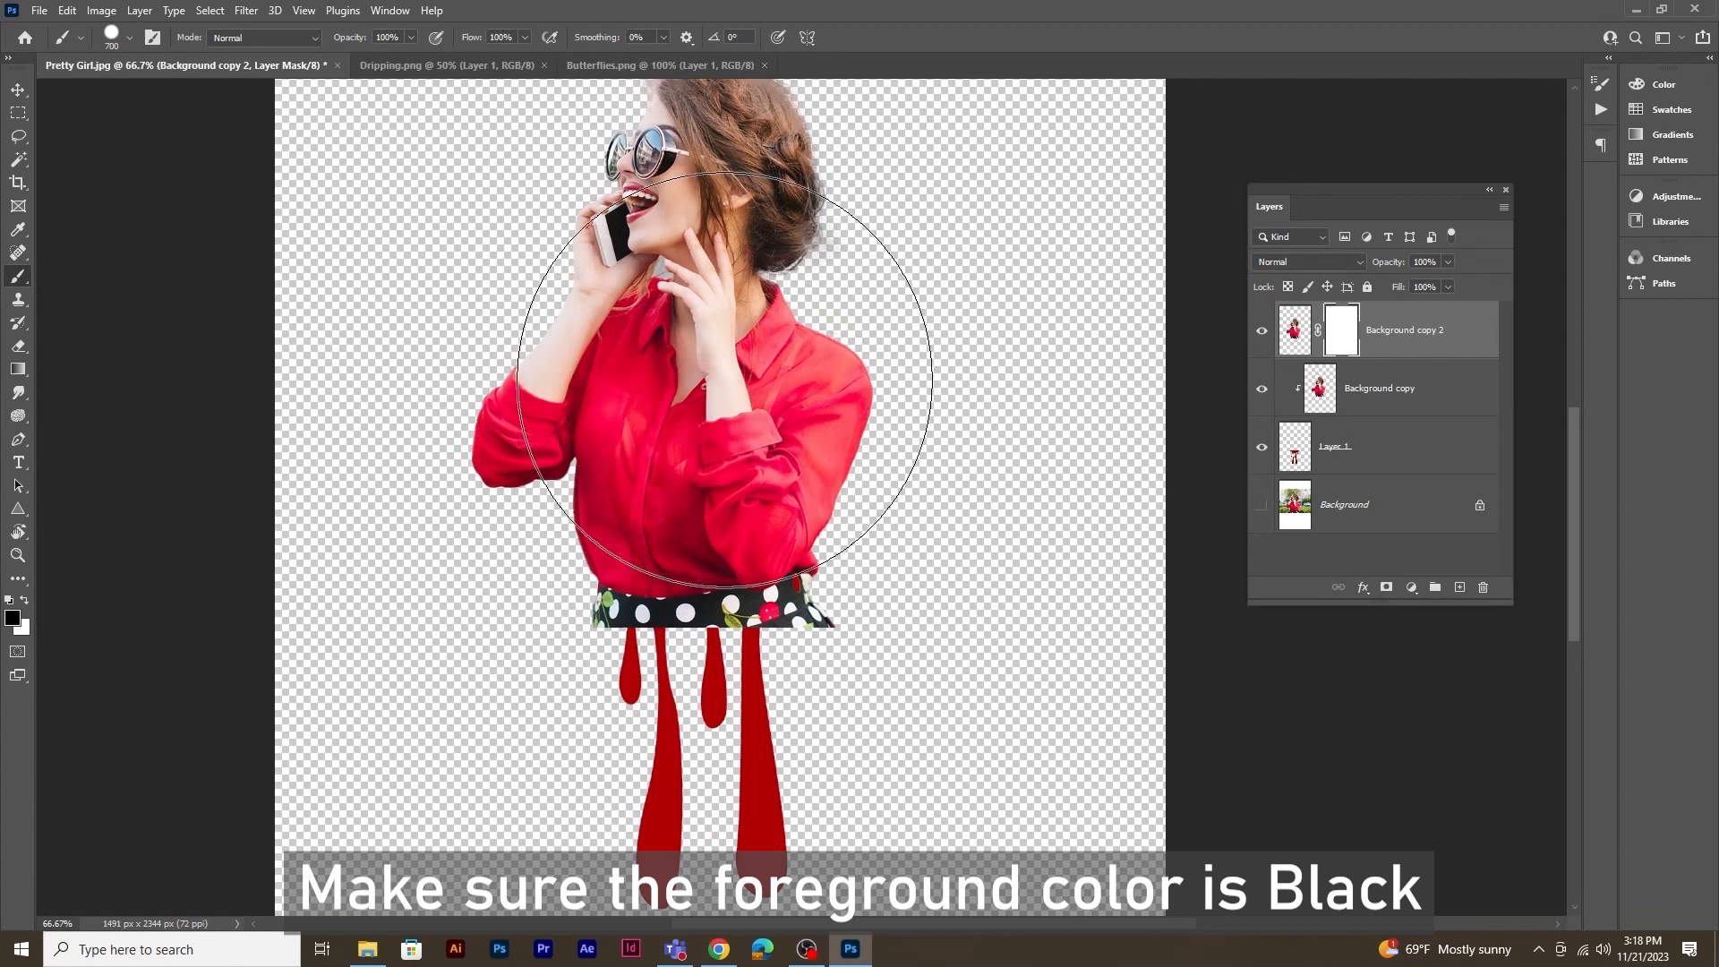
key(bracketleft)
key(bracketleft)
key(bracketleft)
key(bracketleft)
key(bracketleft)
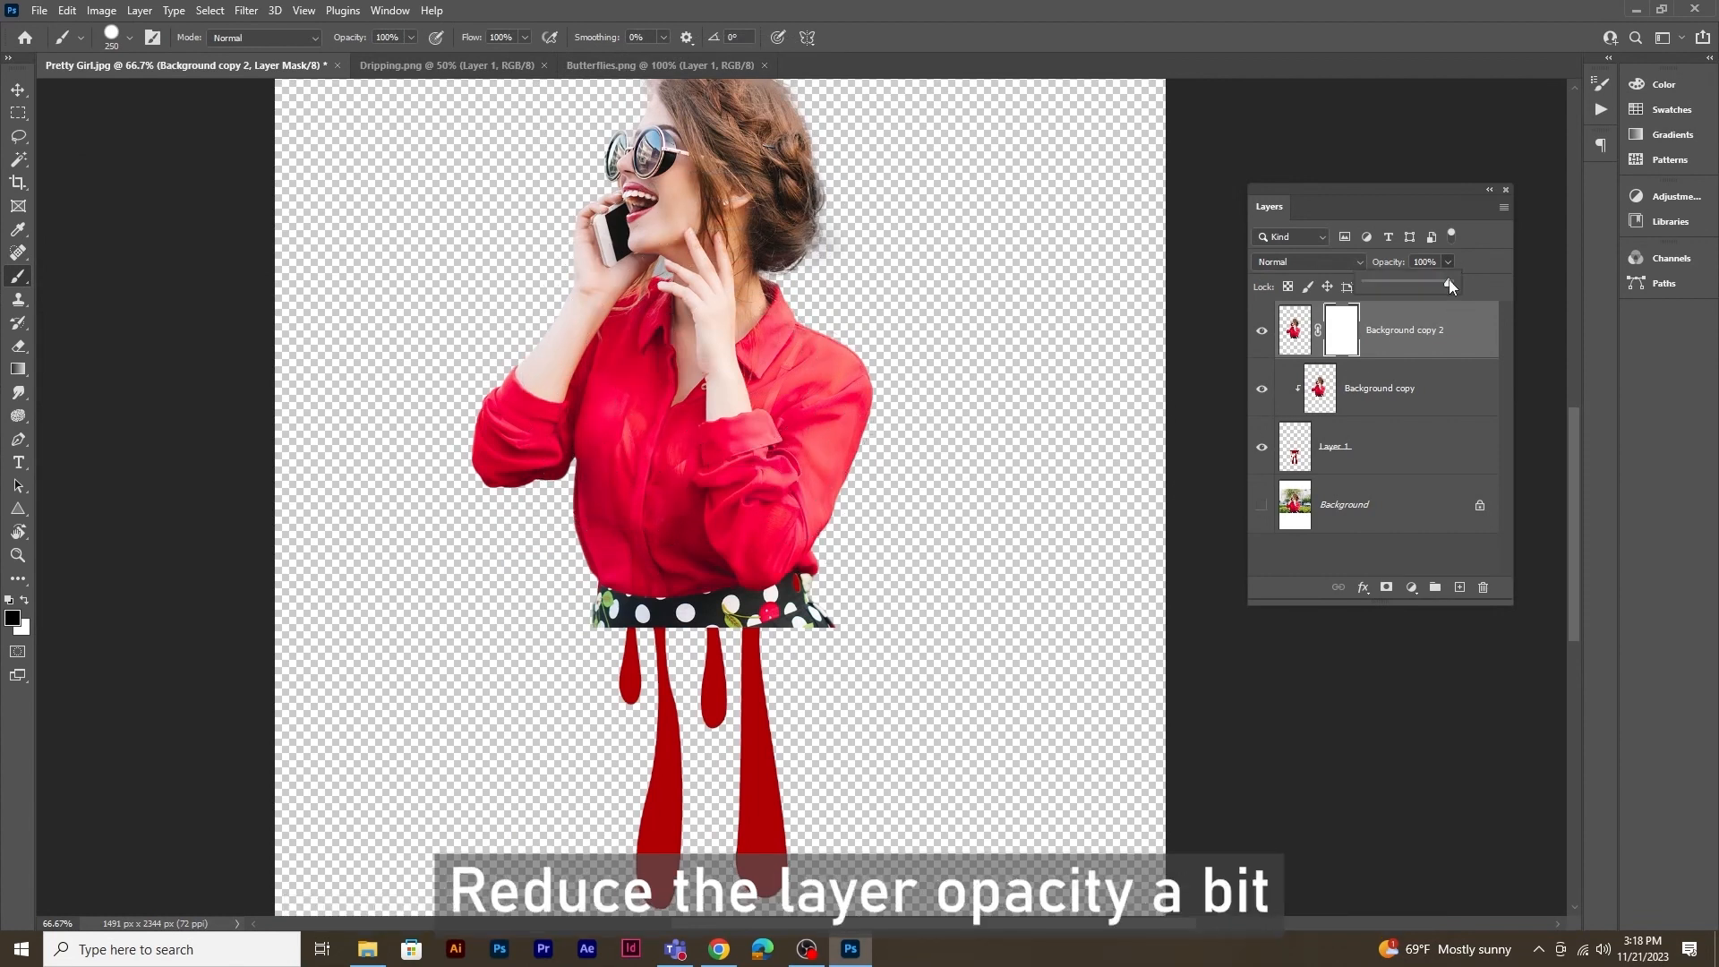
Step: With Background copy 2 at 50% opacity, paint black on its mask over the skirt and drips, and restore the opacity to 100%
drag(1411, 288, 1407, 288)
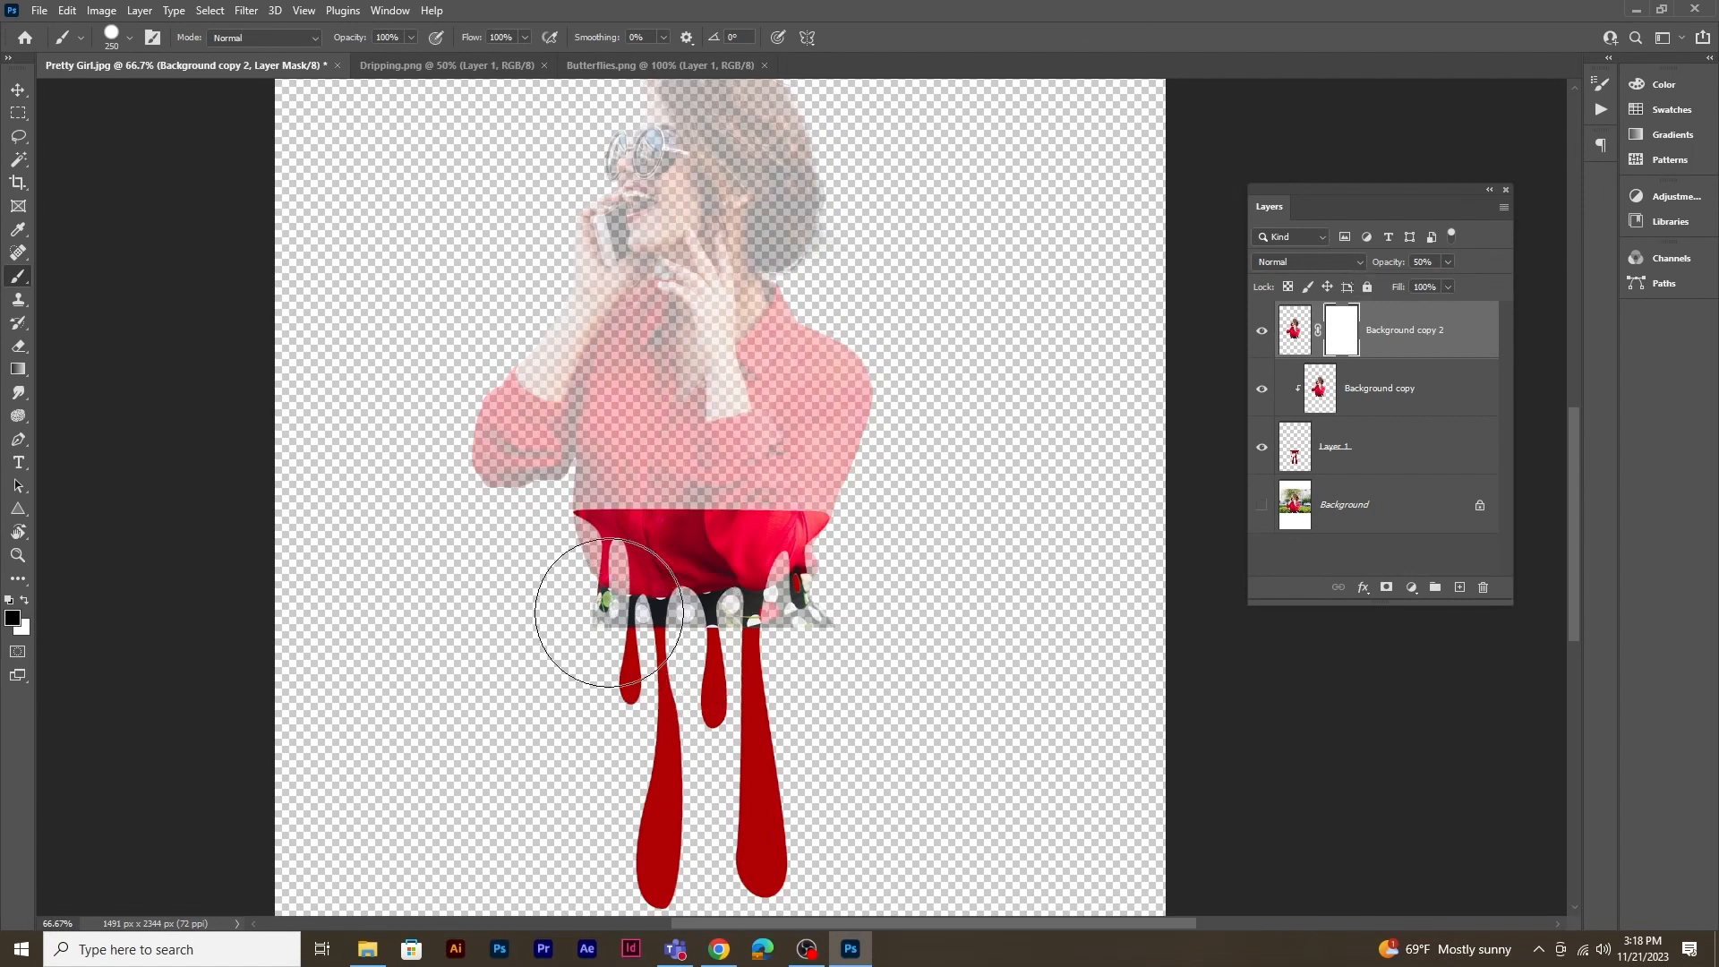
mouse_move(595, 601)
mouse_down()
mouse_move(726, 634)
mouse_move(585, 654)
mouse_move(804, 634)
mouse_move(779, 624)
mouse_move(810, 606)
mouse_move(739, 629)
mouse_move(787, 683)
mouse_up()
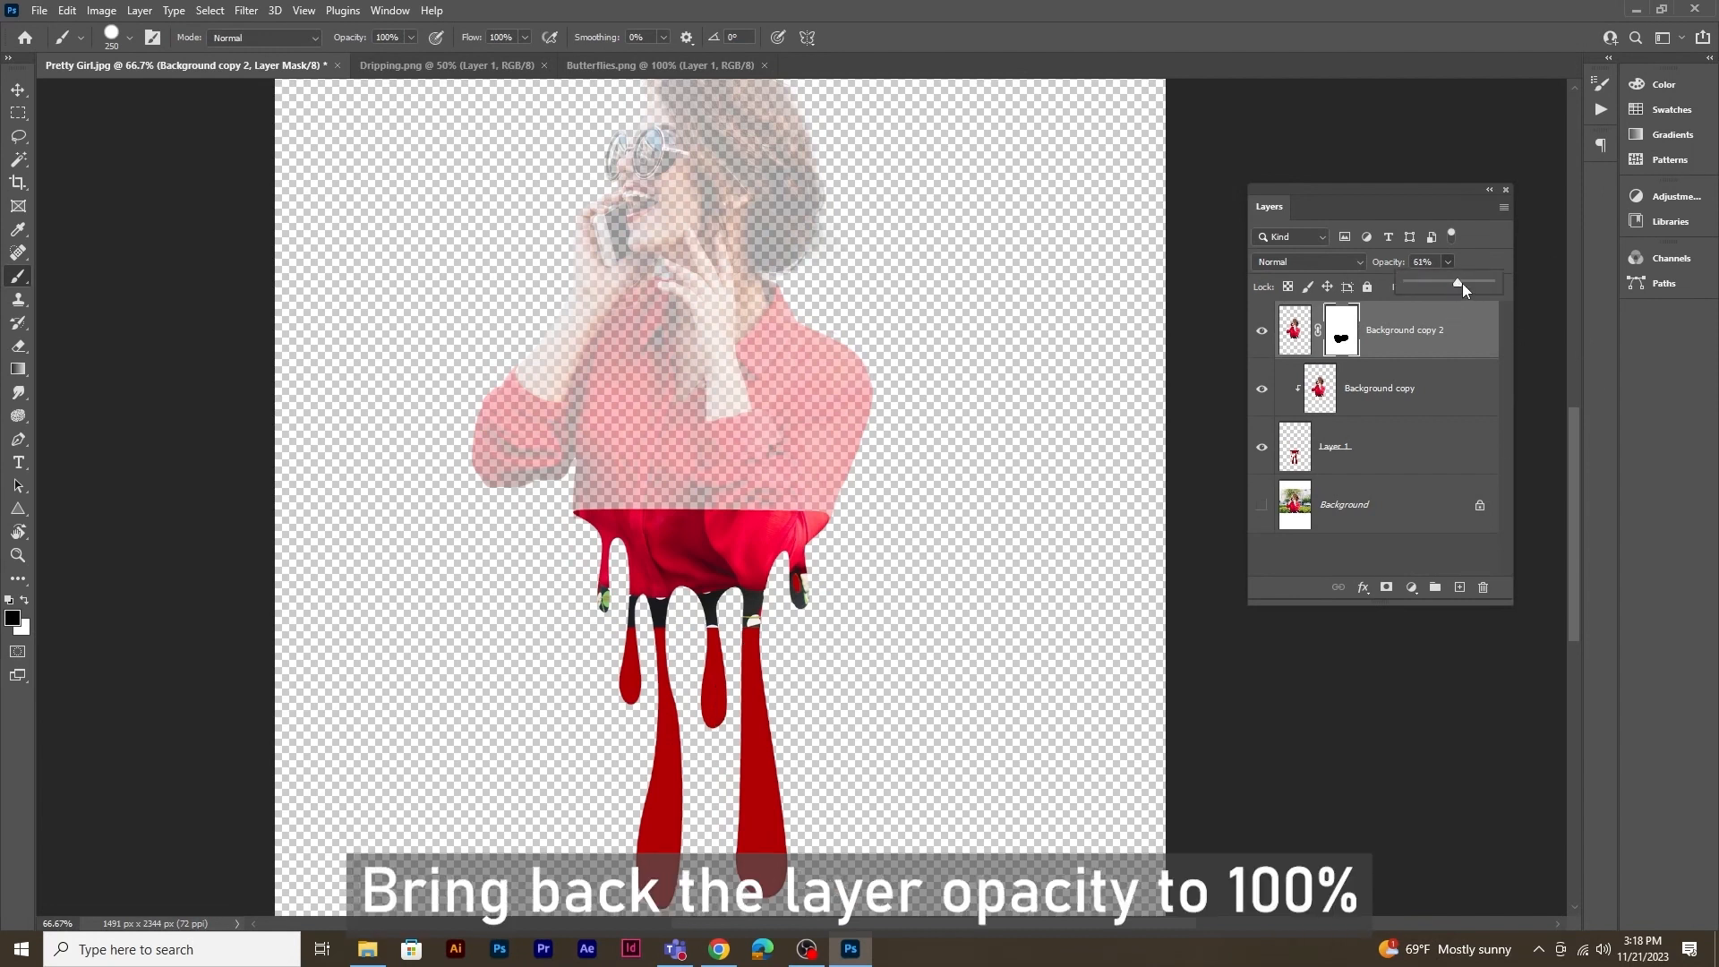
drag(1459, 281, 1511, 285)
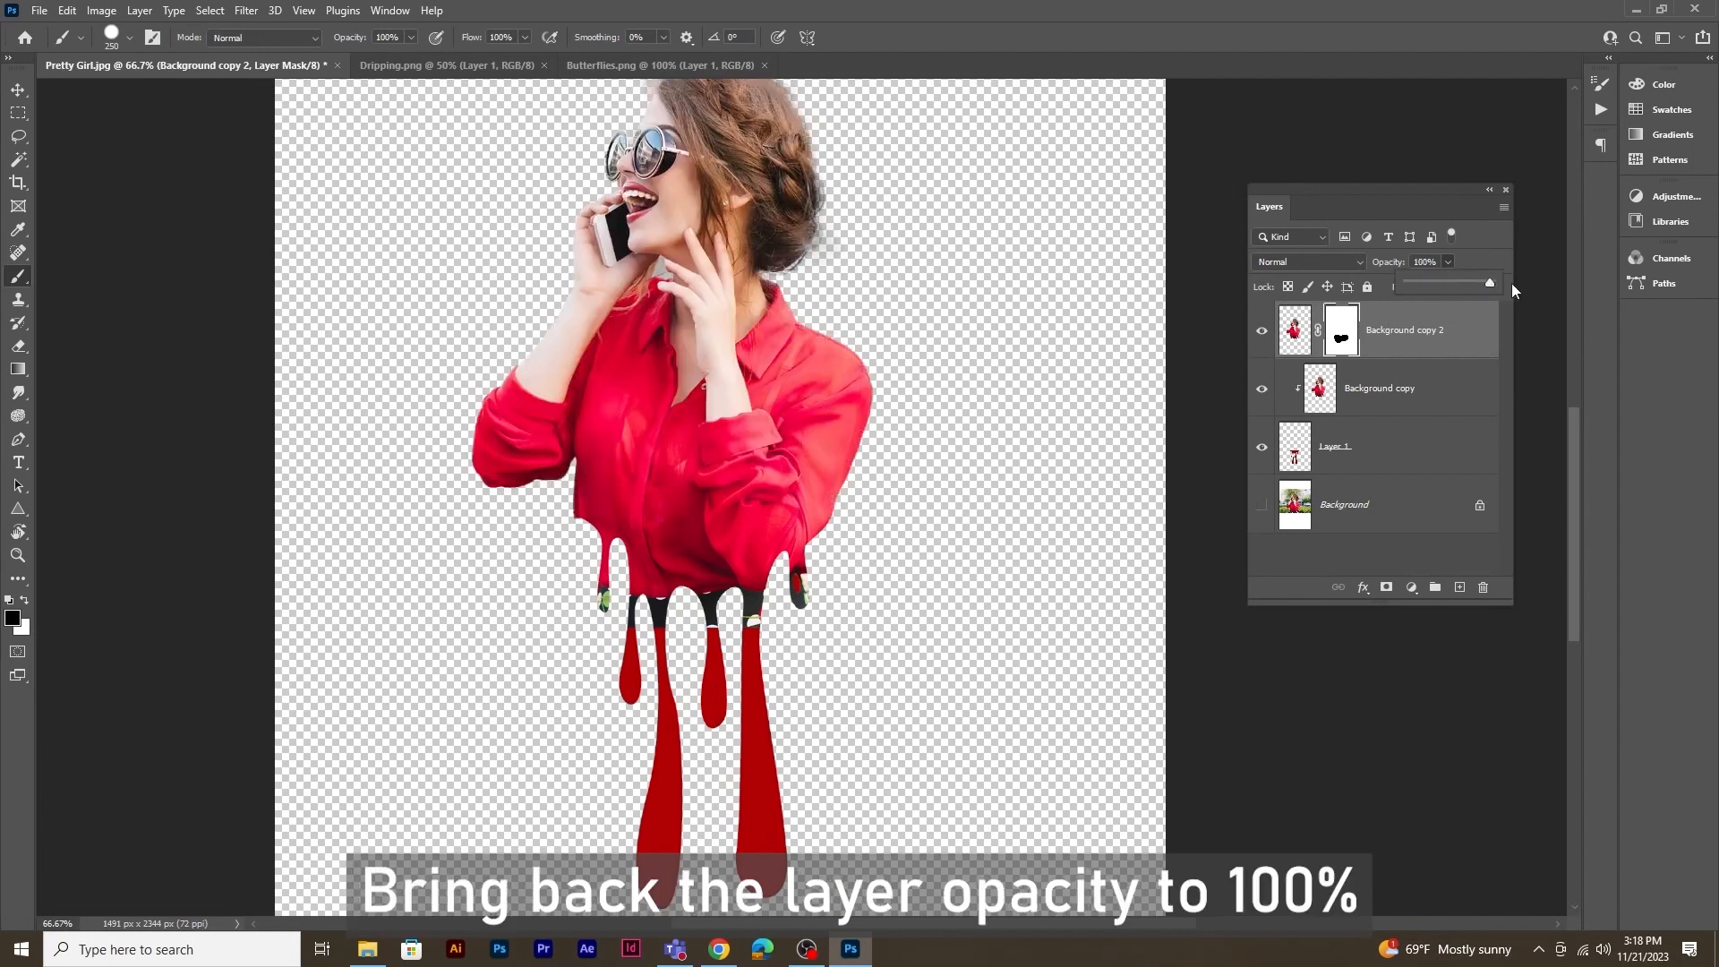
click(26, 89)
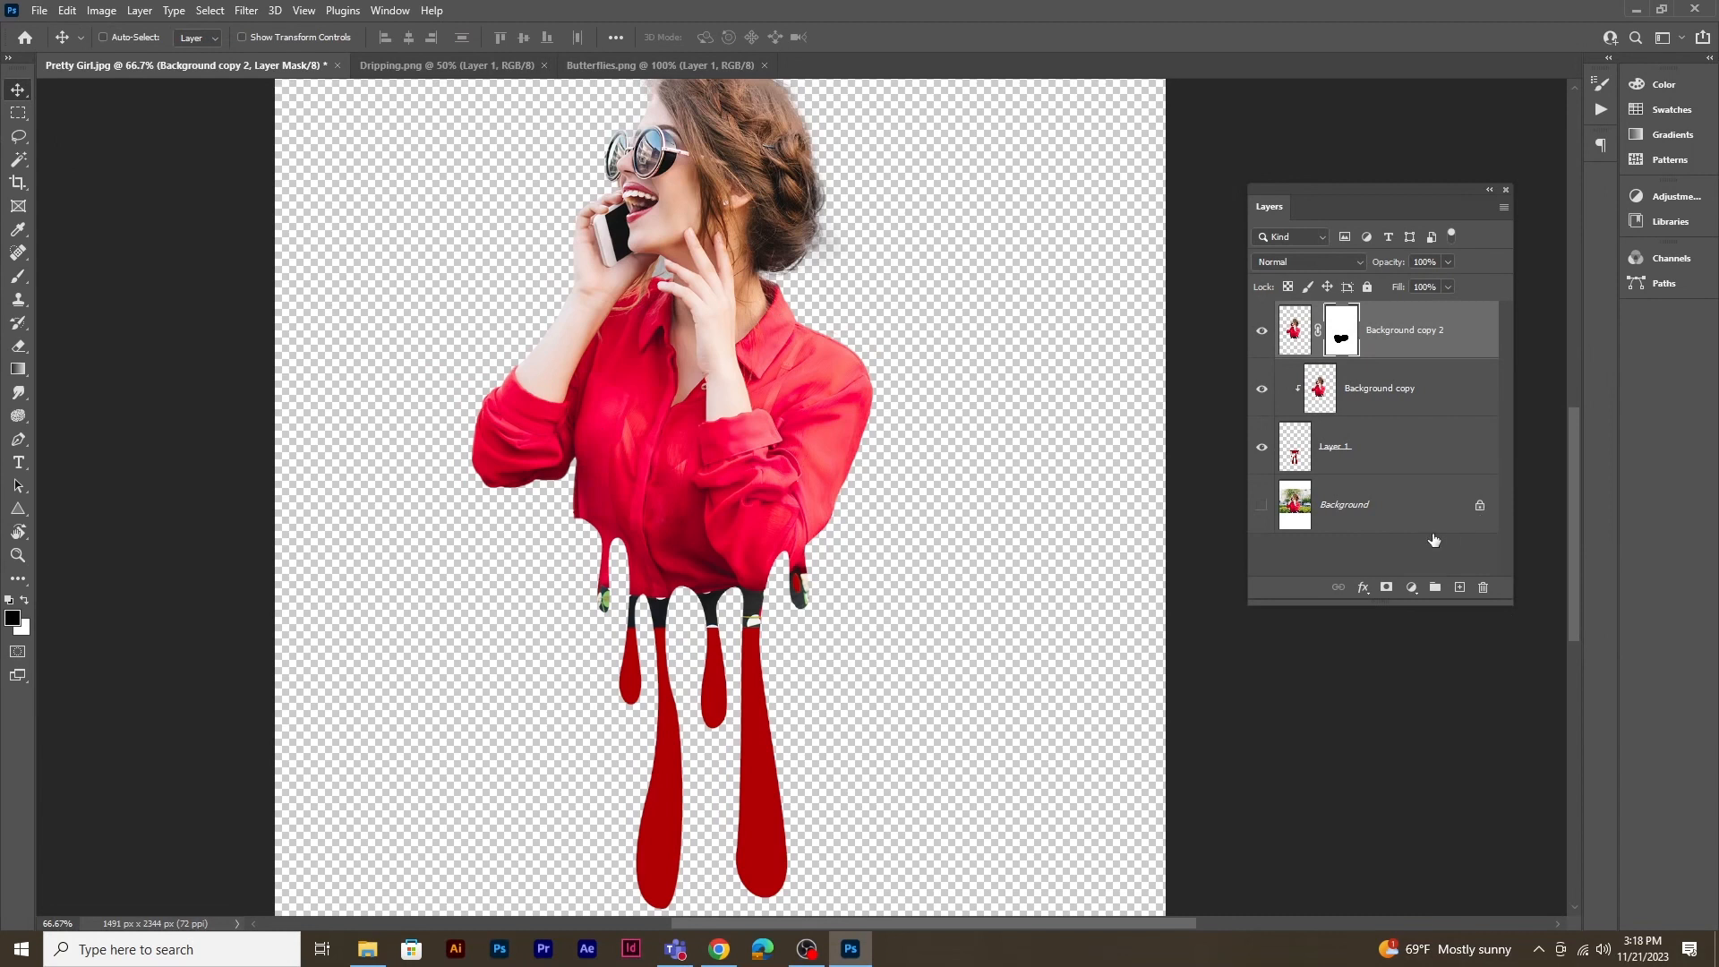
Step: Add a Gradient Fill layer with a yellow-to-coral Oranges preset in Radial style and place it beneath Layer 1
click(1411, 589)
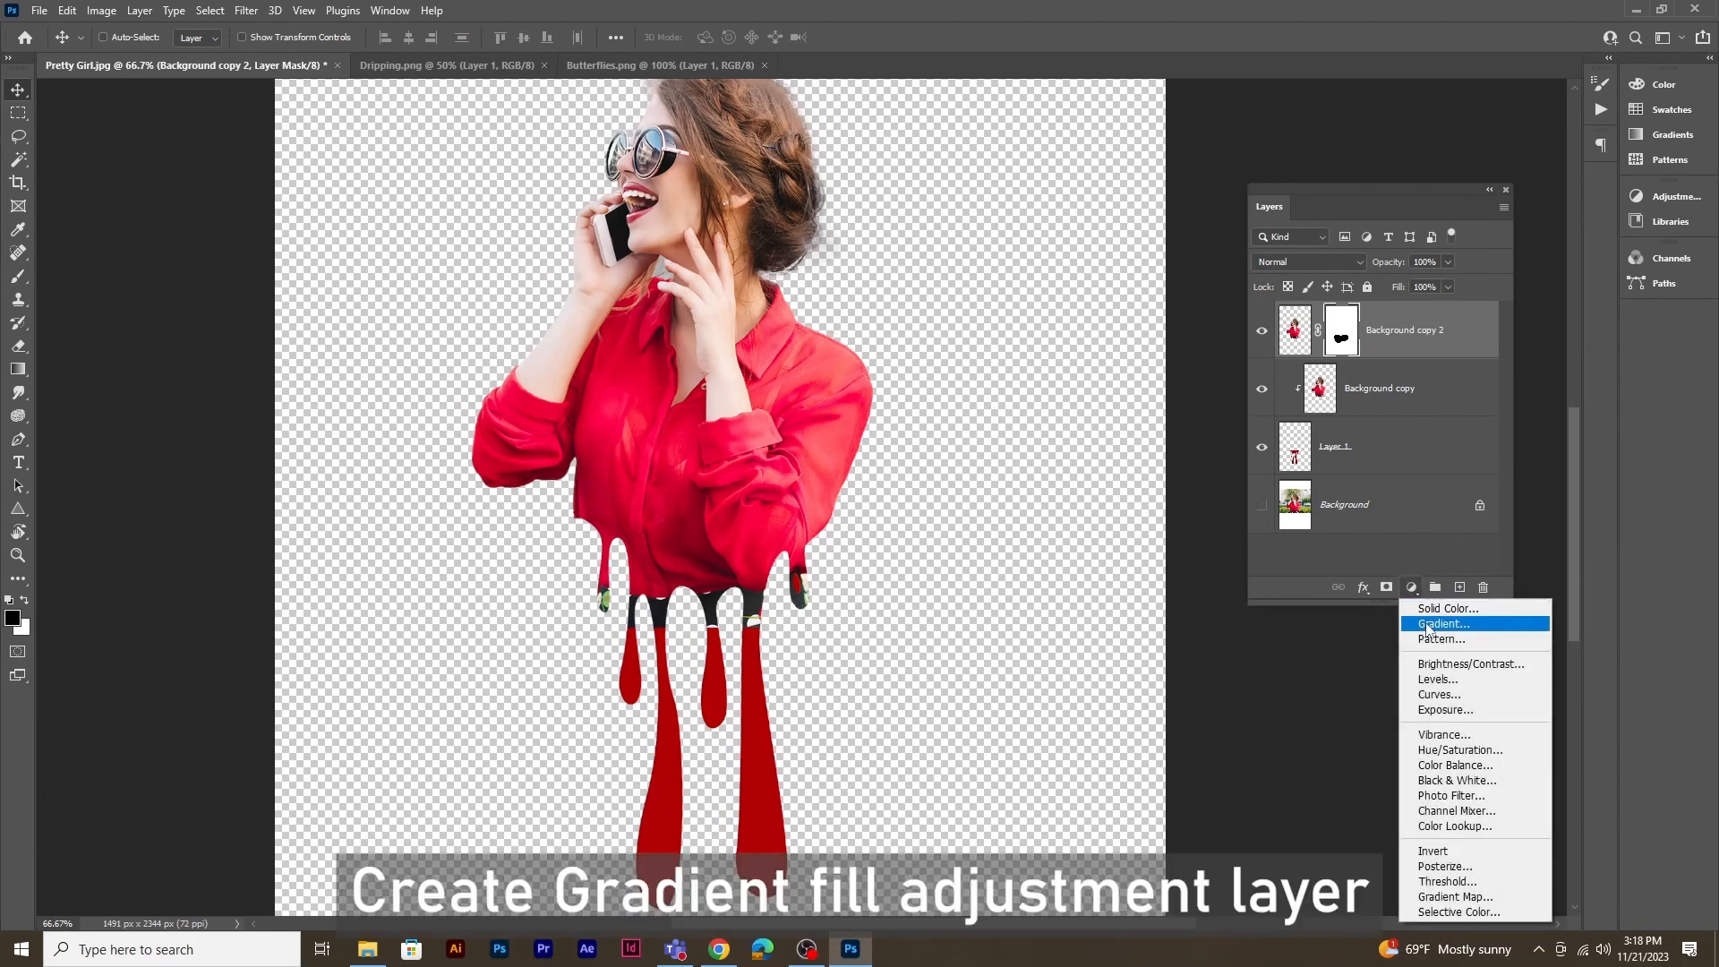
click(1437, 624)
click(1282, 416)
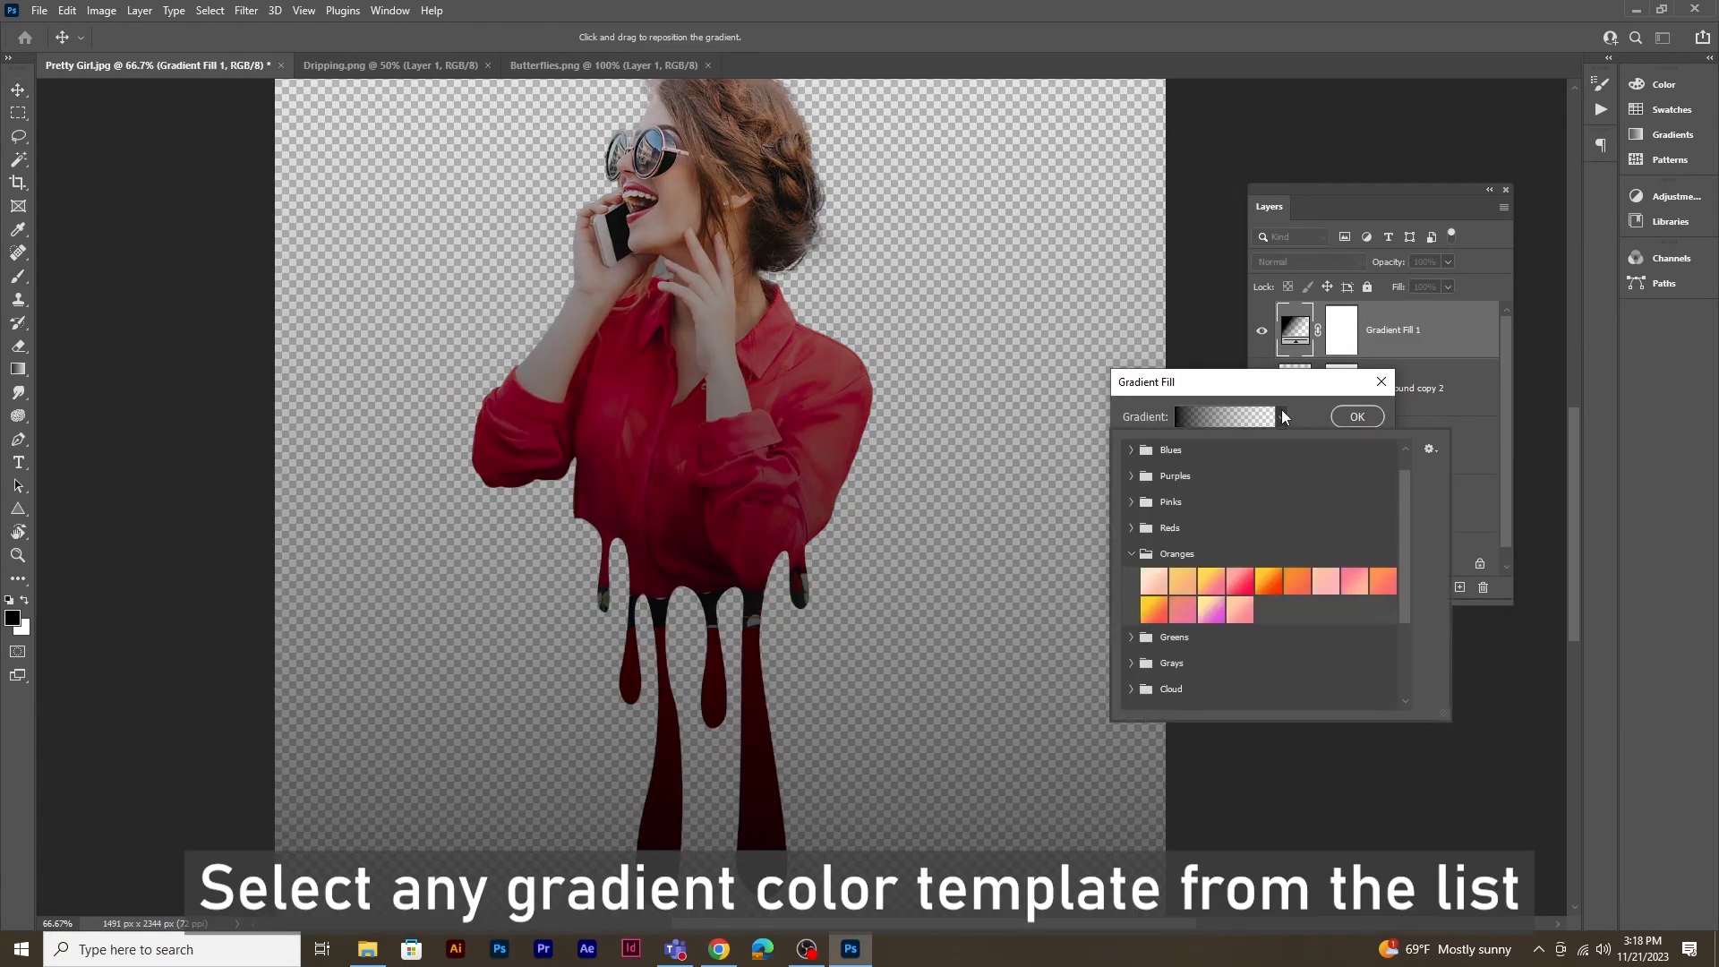
click(1154, 606)
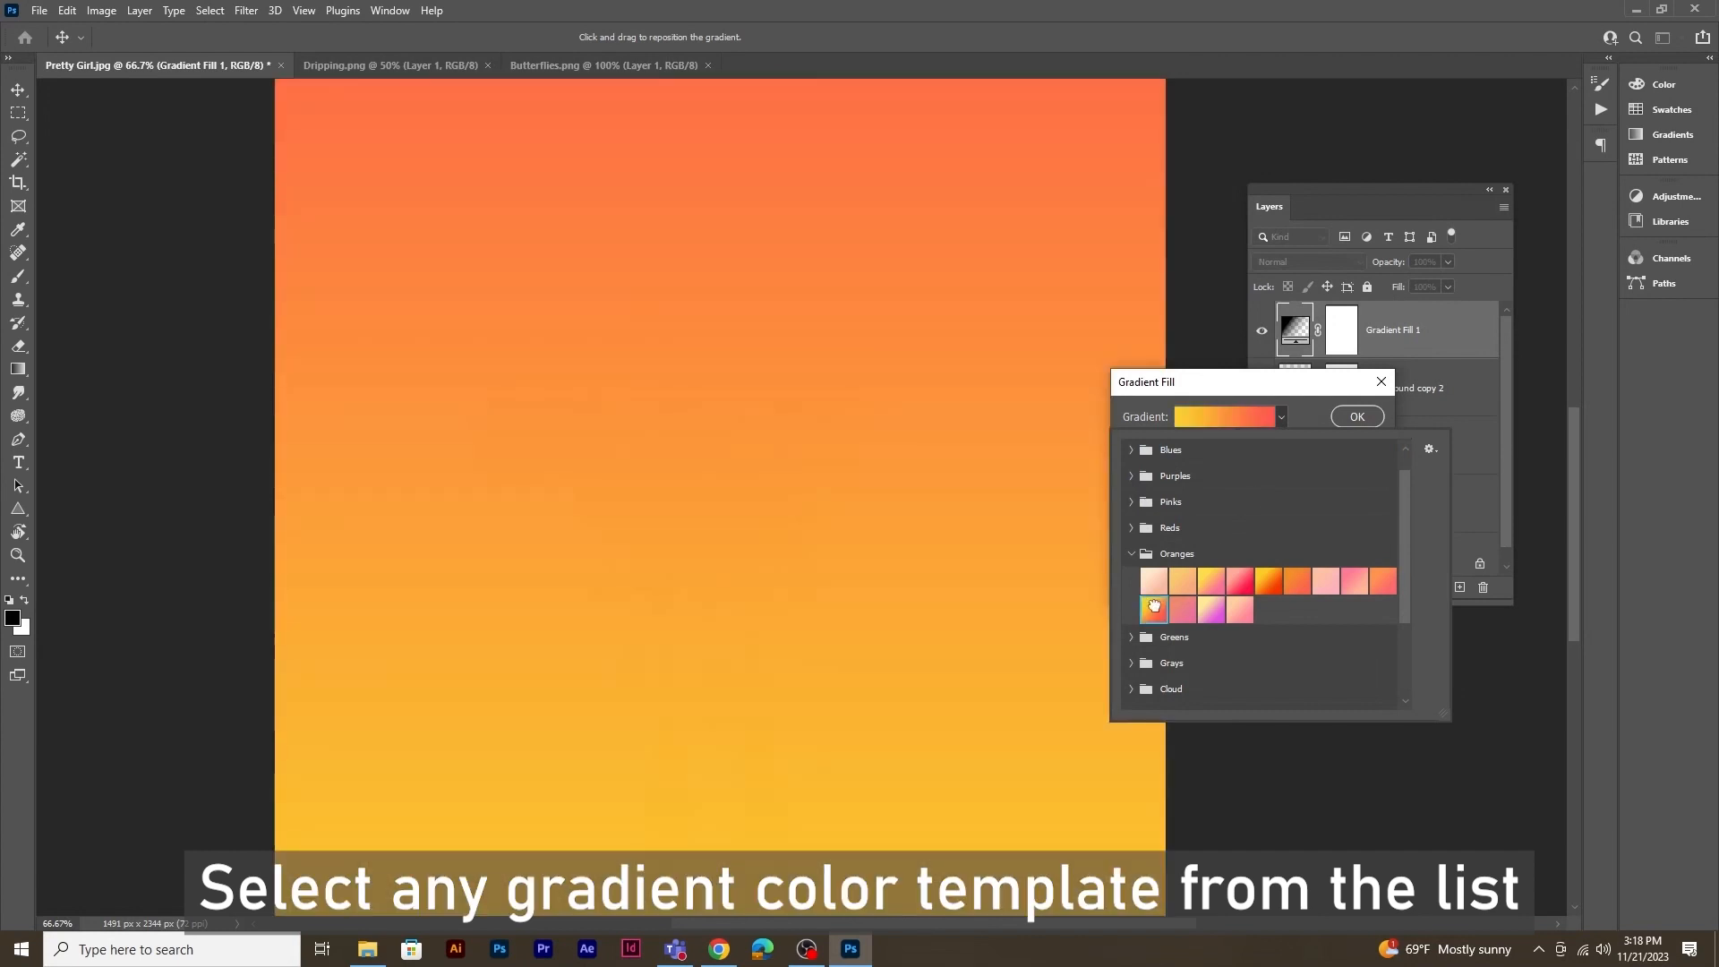
click(1325, 403)
click(1222, 446)
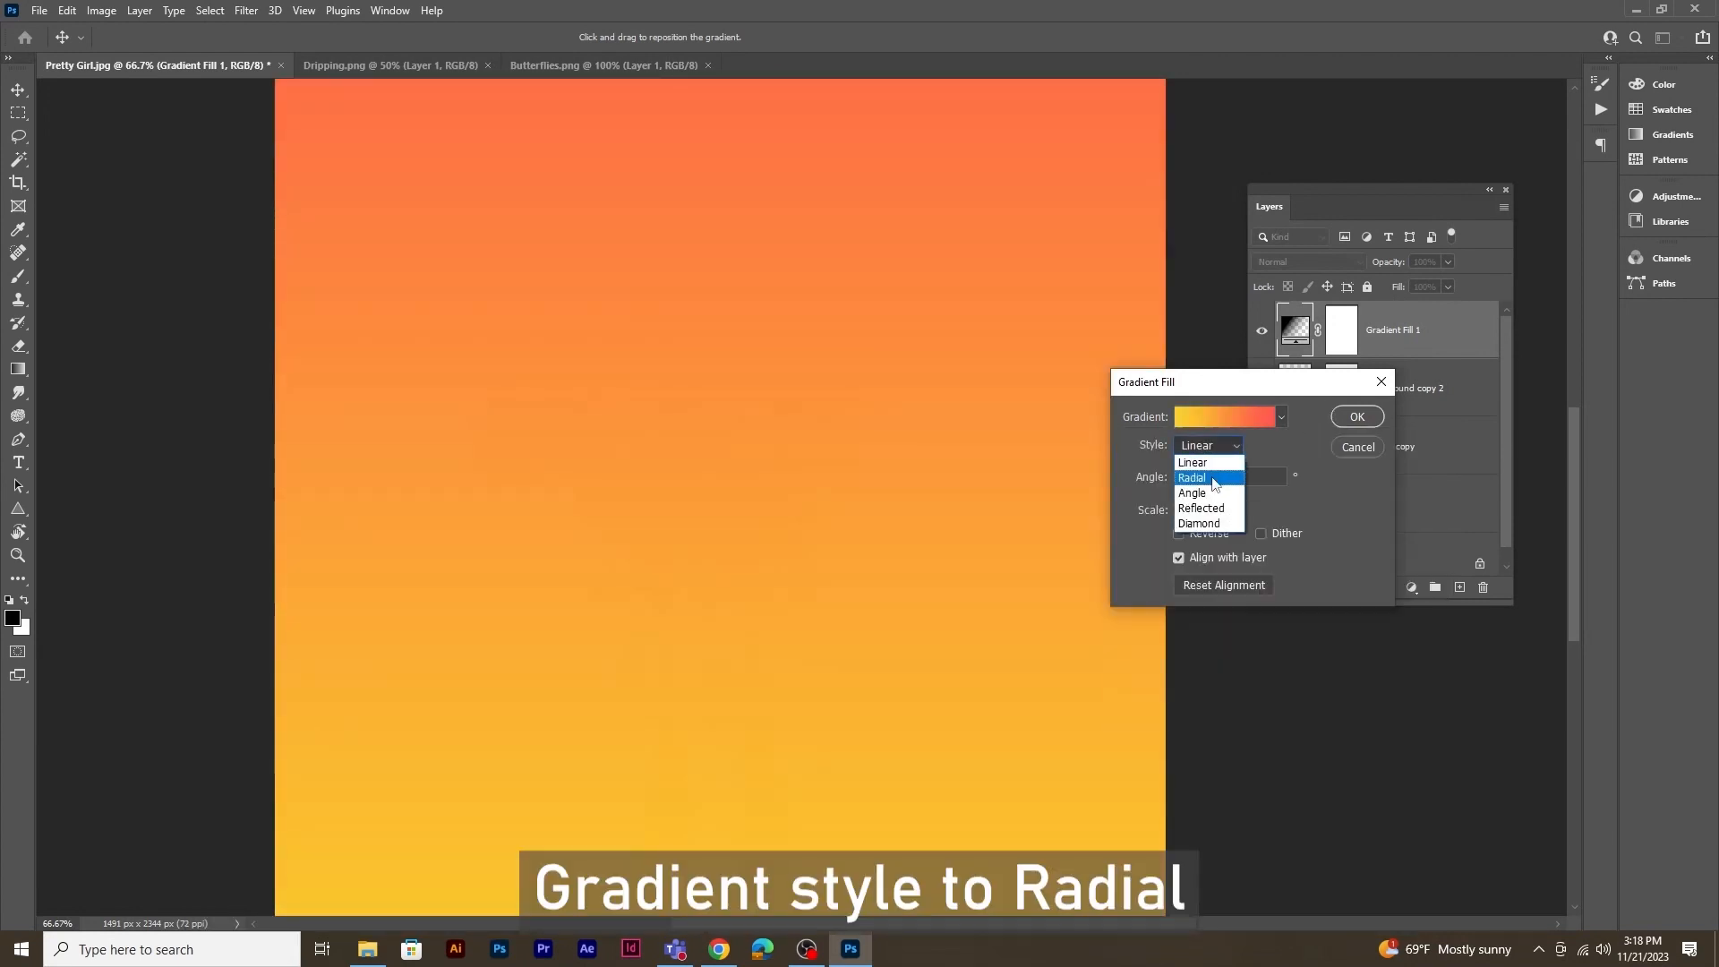
click(1191, 478)
click(1357, 417)
drag(1411, 351, 1407, 543)
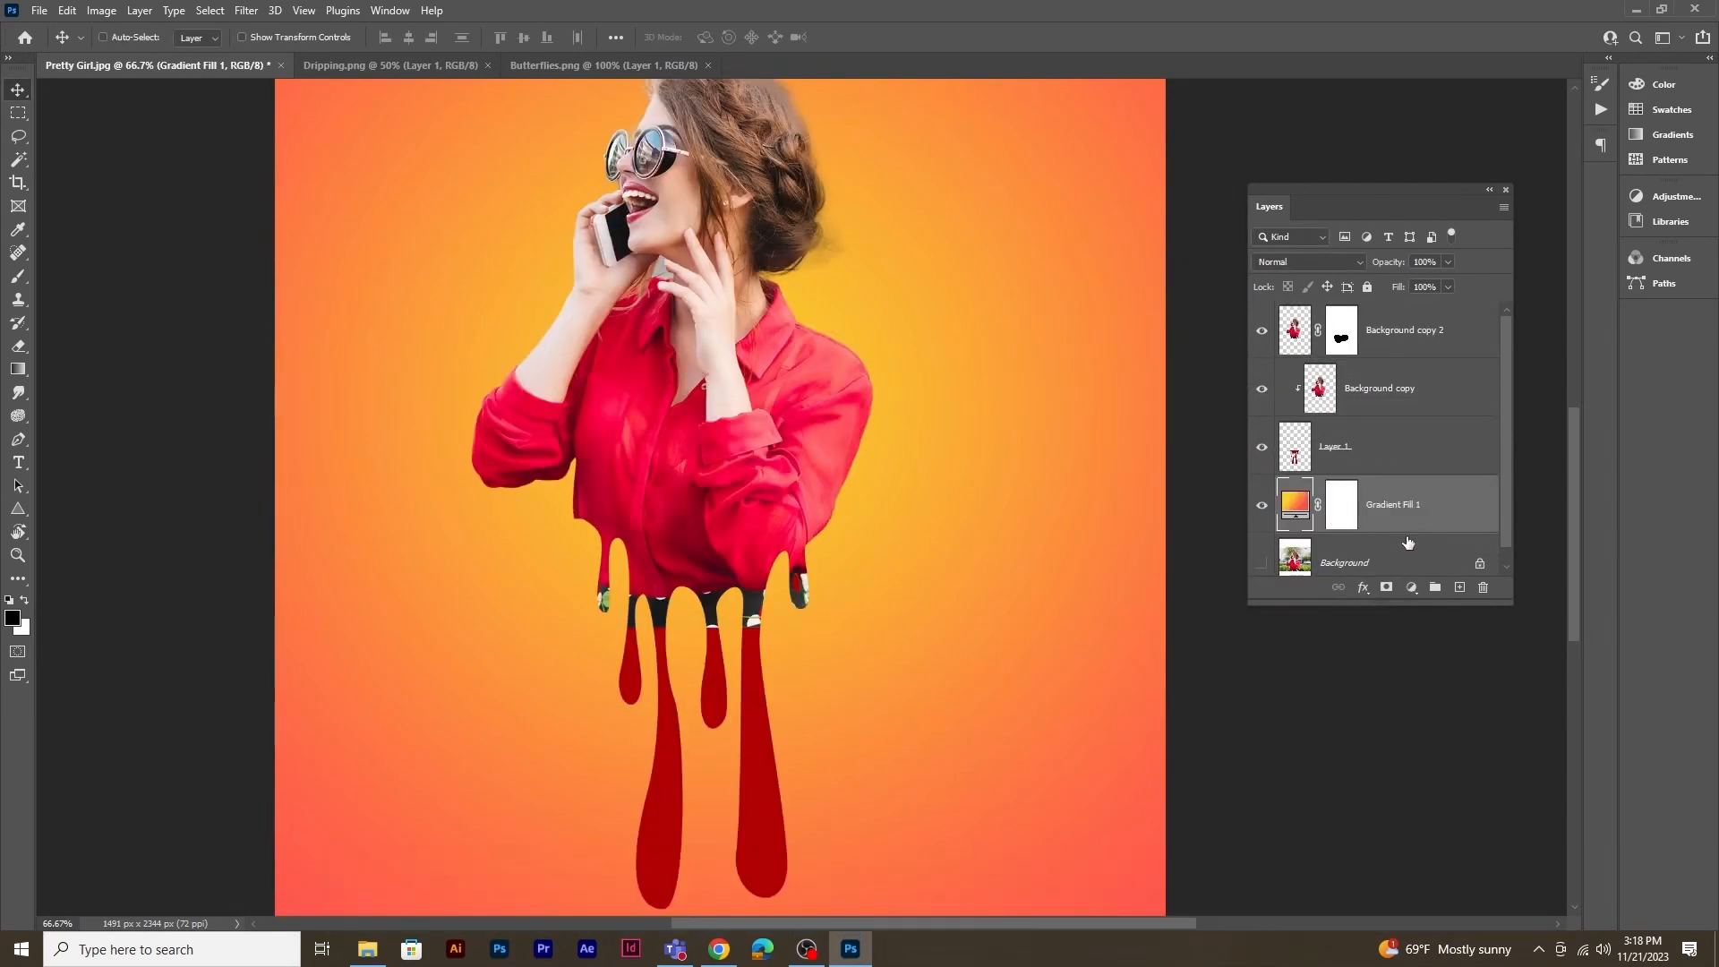
Step: Create a new layer above Gradient Fill 1 and set up a Soft Round brush with white as the foreground color
click(20, 275)
key(x)
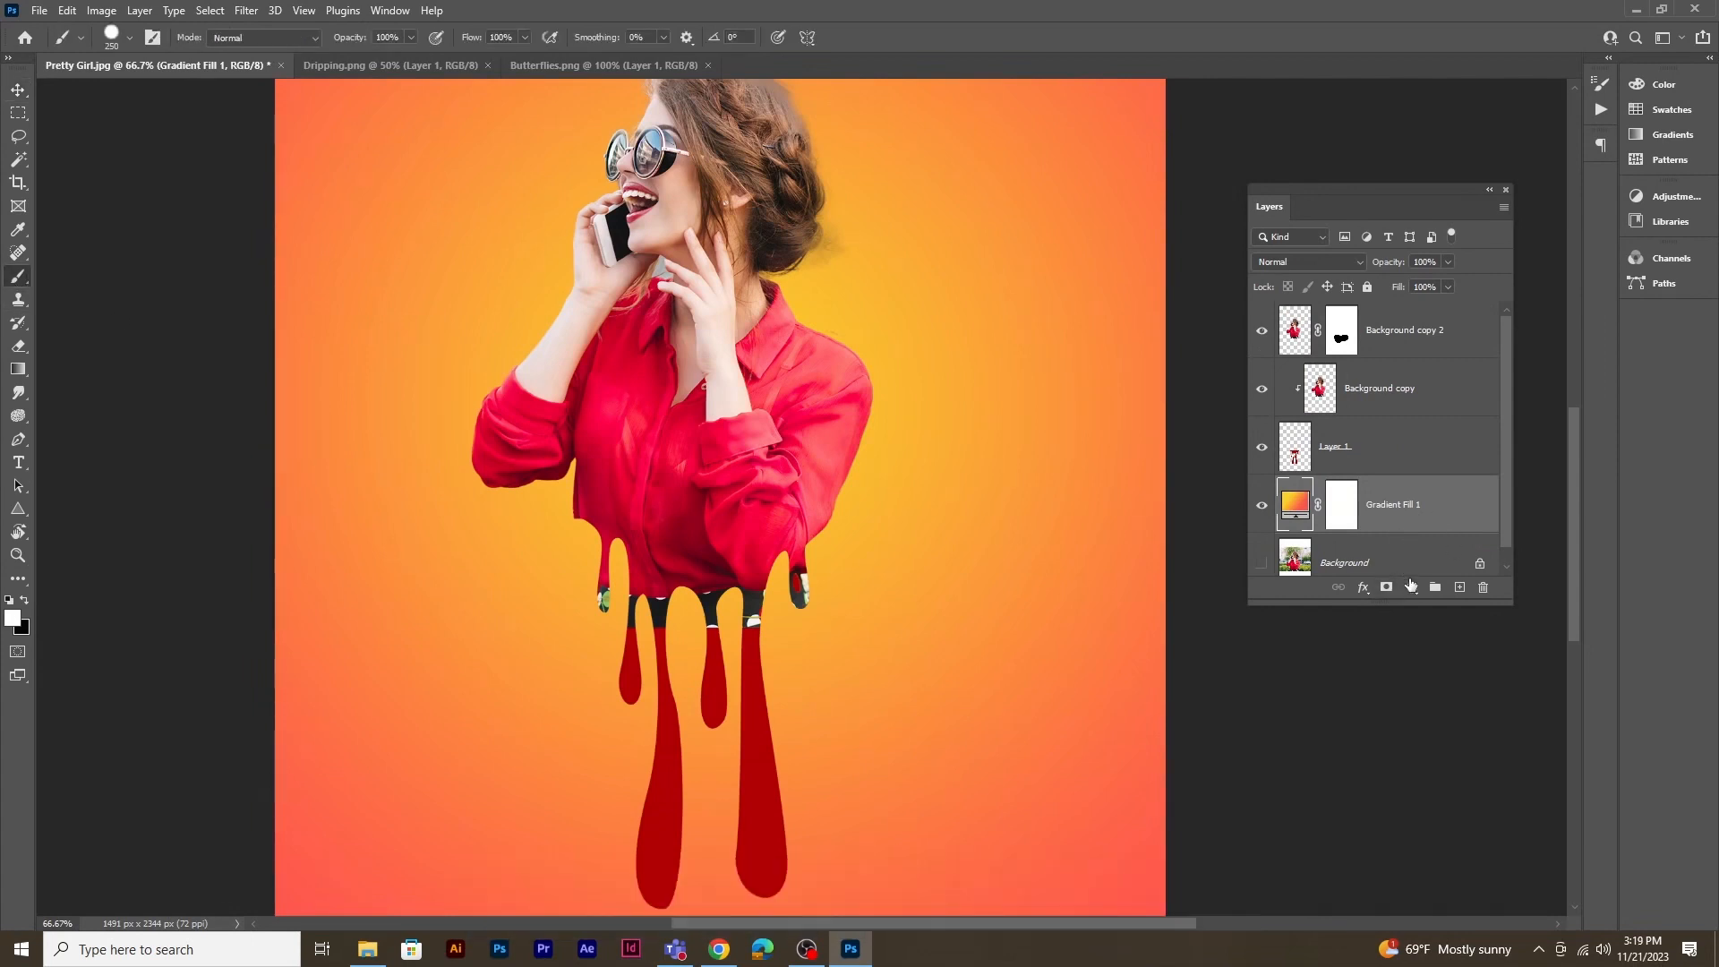
click(1459, 588)
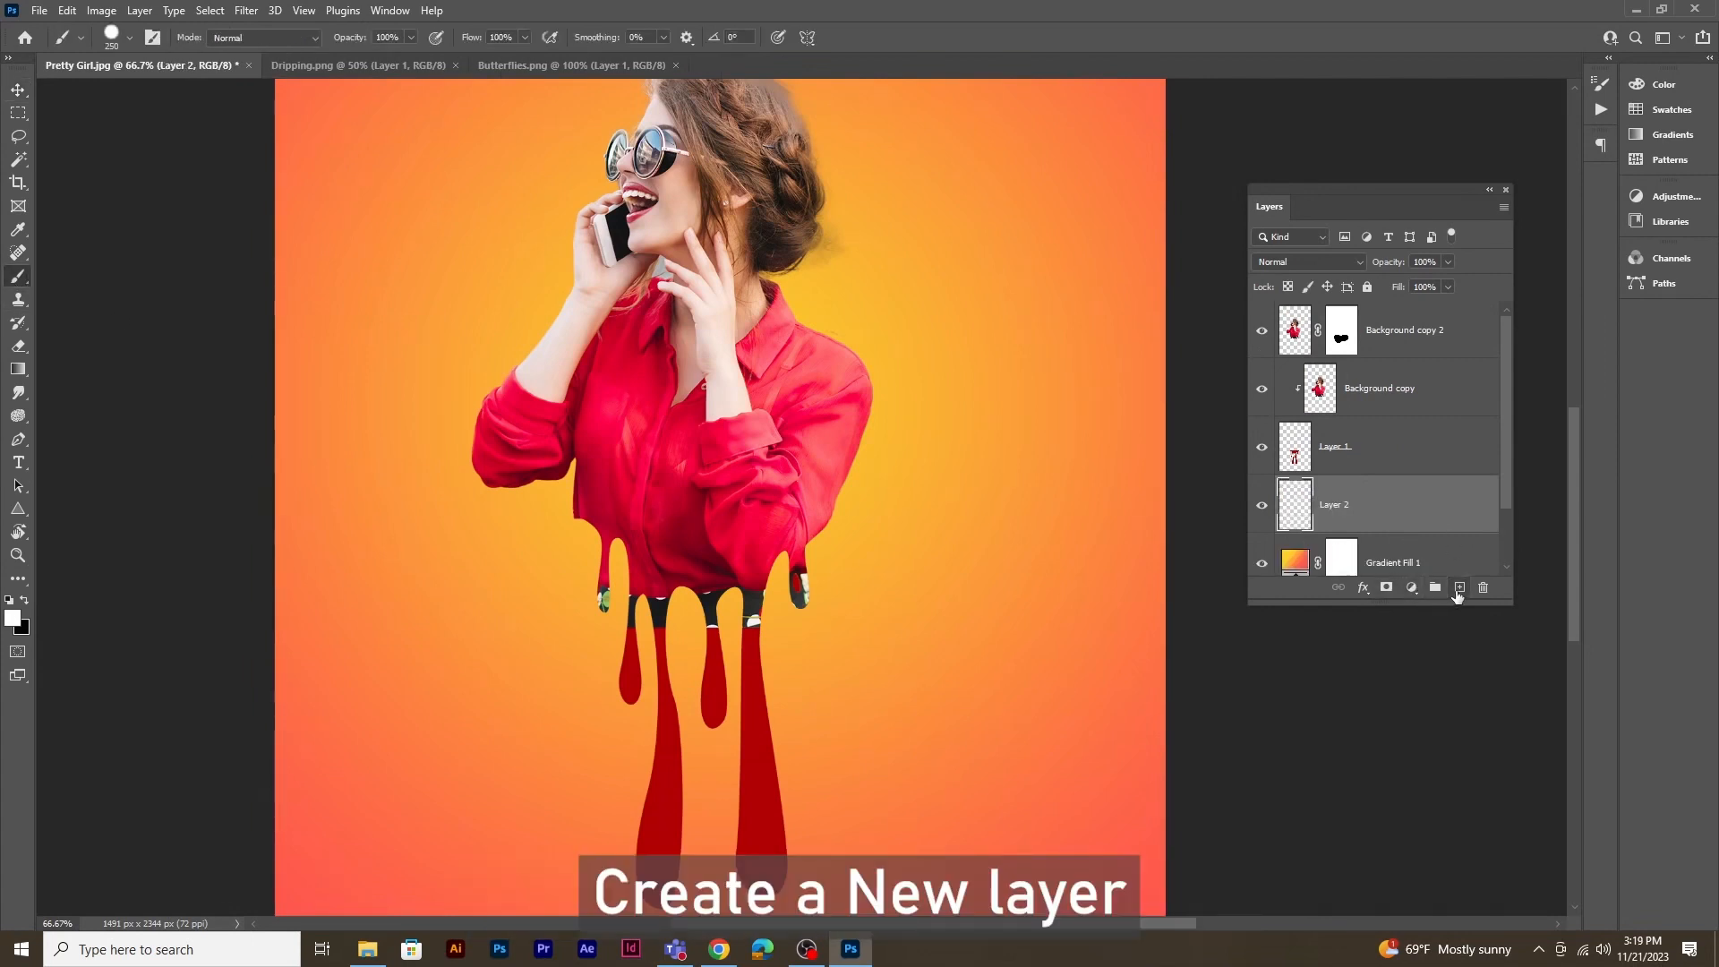
right_click(499, 365)
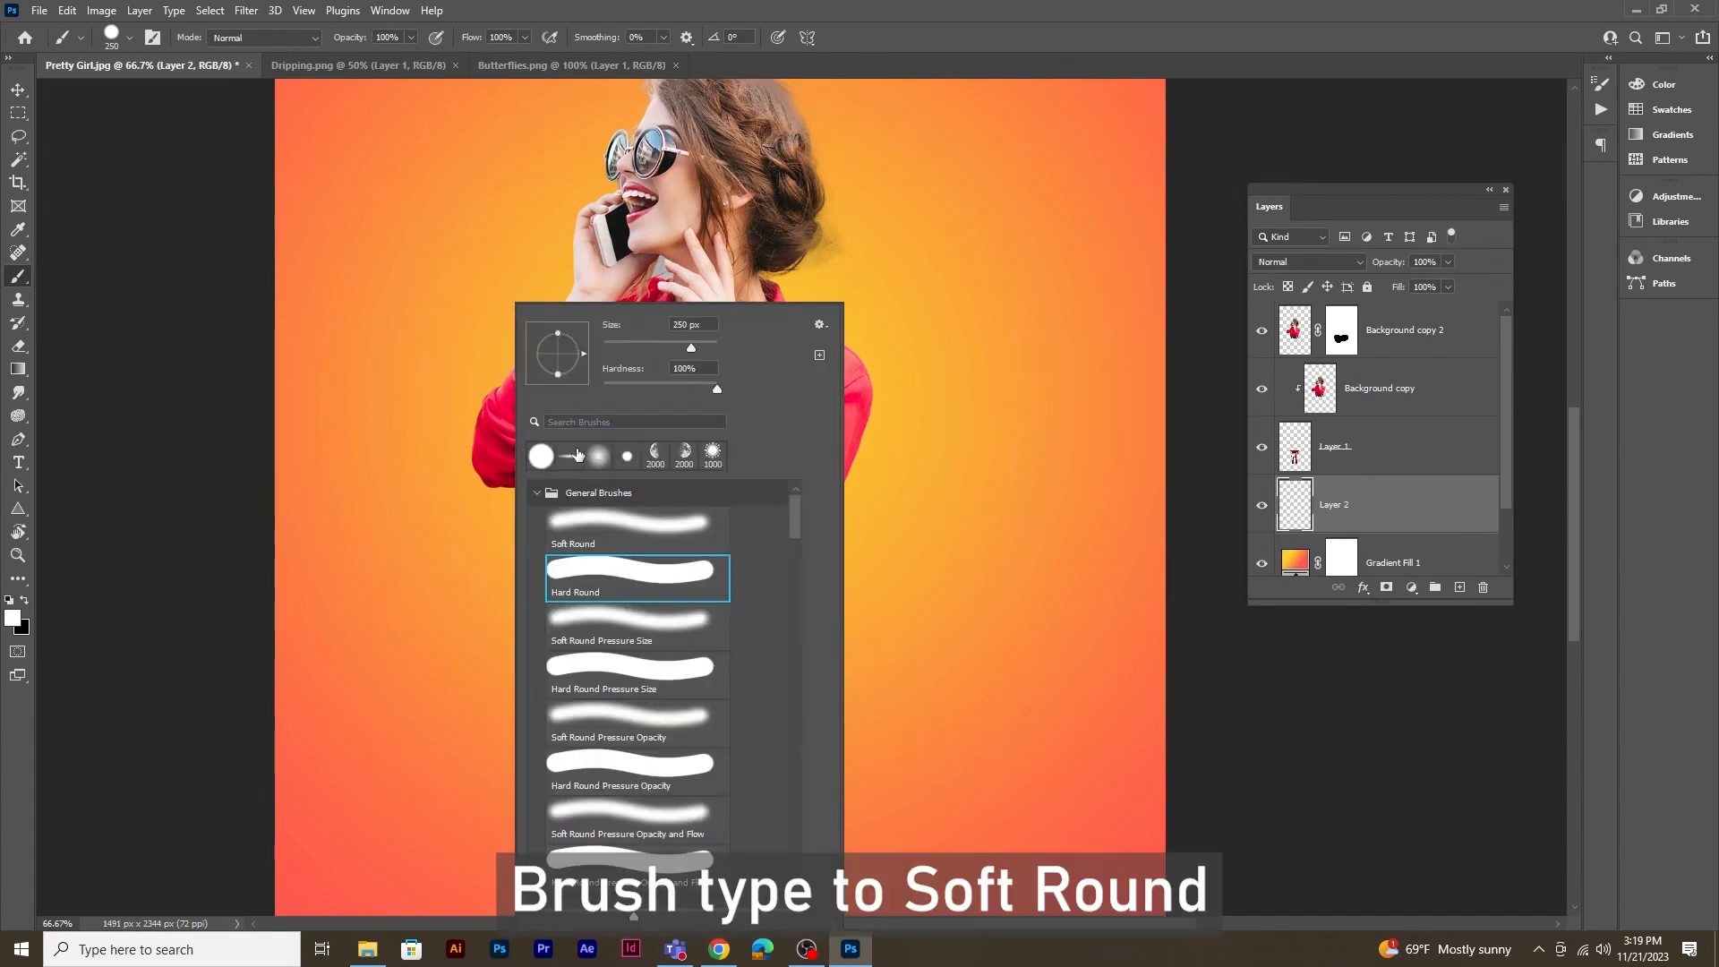
click(614, 534)
key(Return)
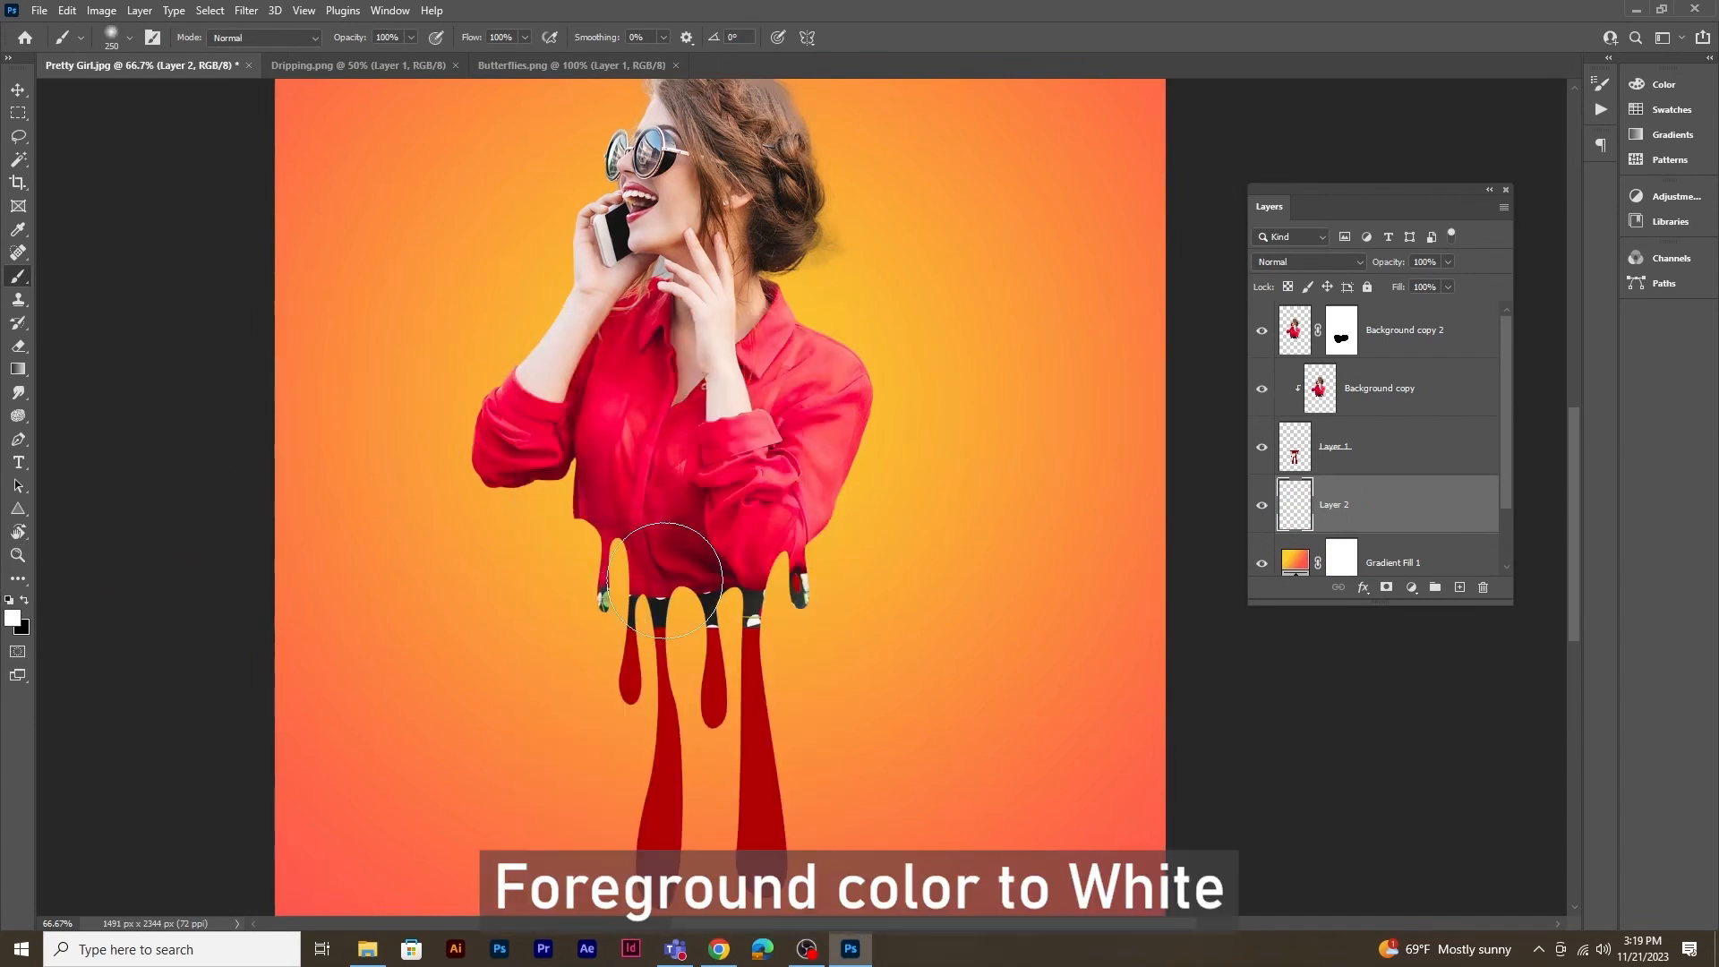
Step: Enlarge the brush to 1400 px and dab a white glow on the new layer behind the woman
key(bracketright)
key(bracketright)
key(bracketright)
key(bracketright)
key(bracketright)
key(bracketright)
key(bracketright)
key(bracketright)
key(bracketright)
key(bracketright)
key(bracketright)
key(bracketright)
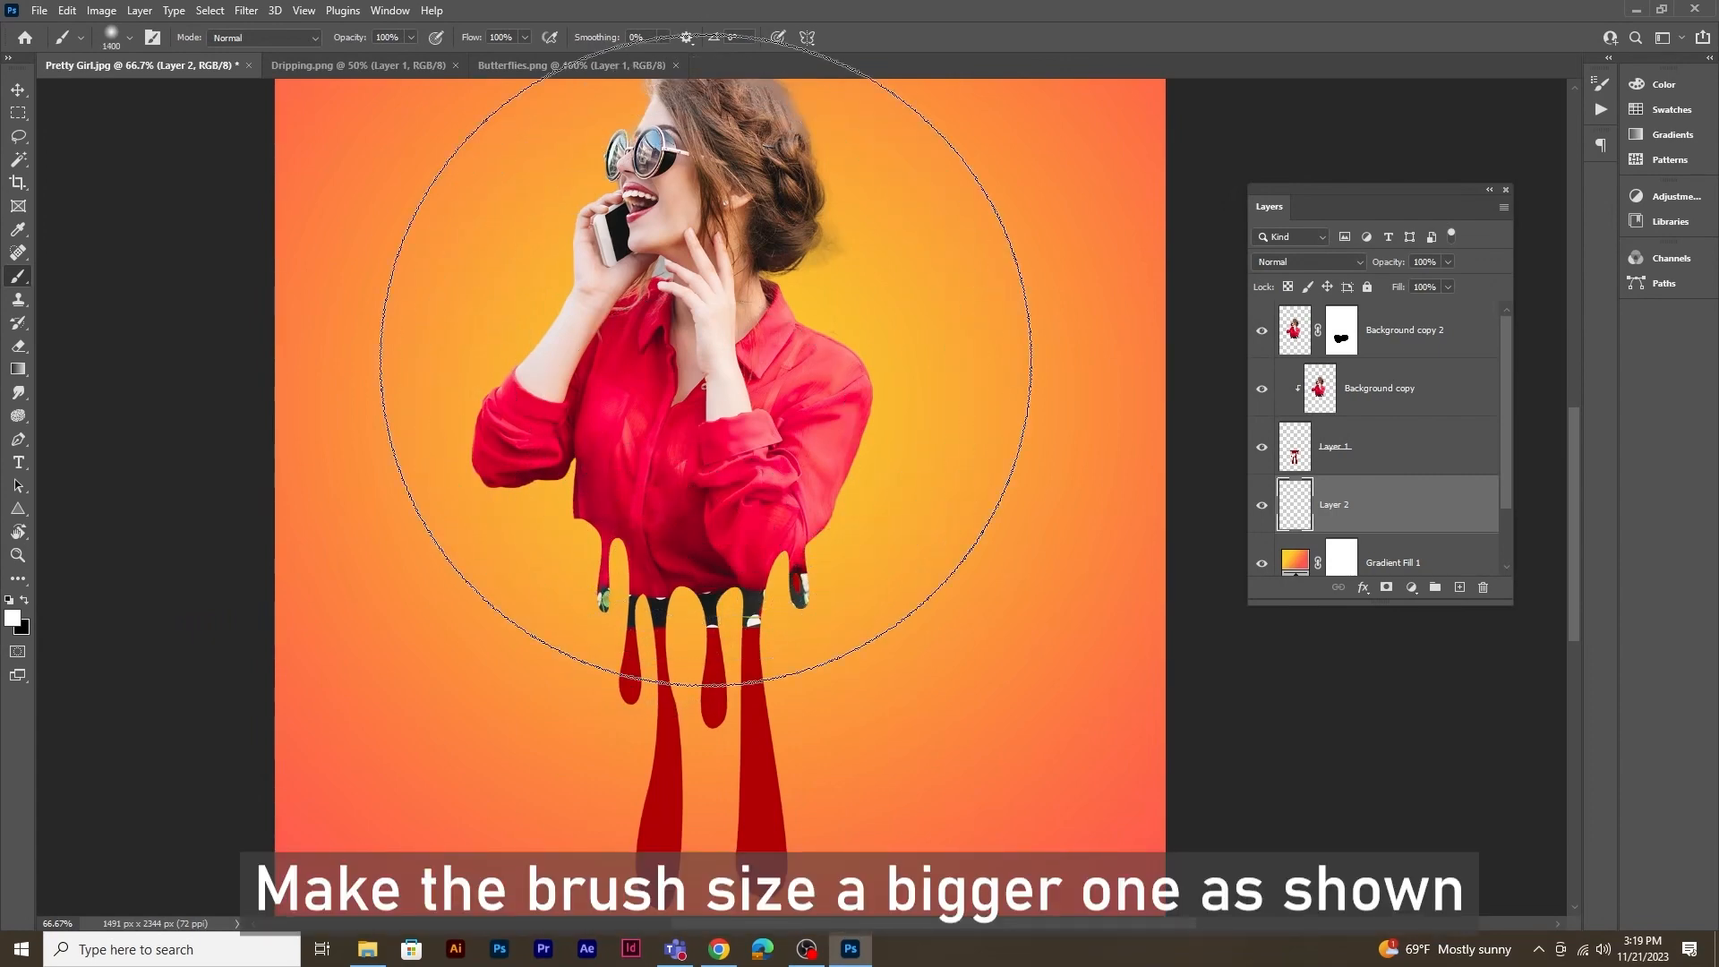
click(703, 363)
click(701, 365)
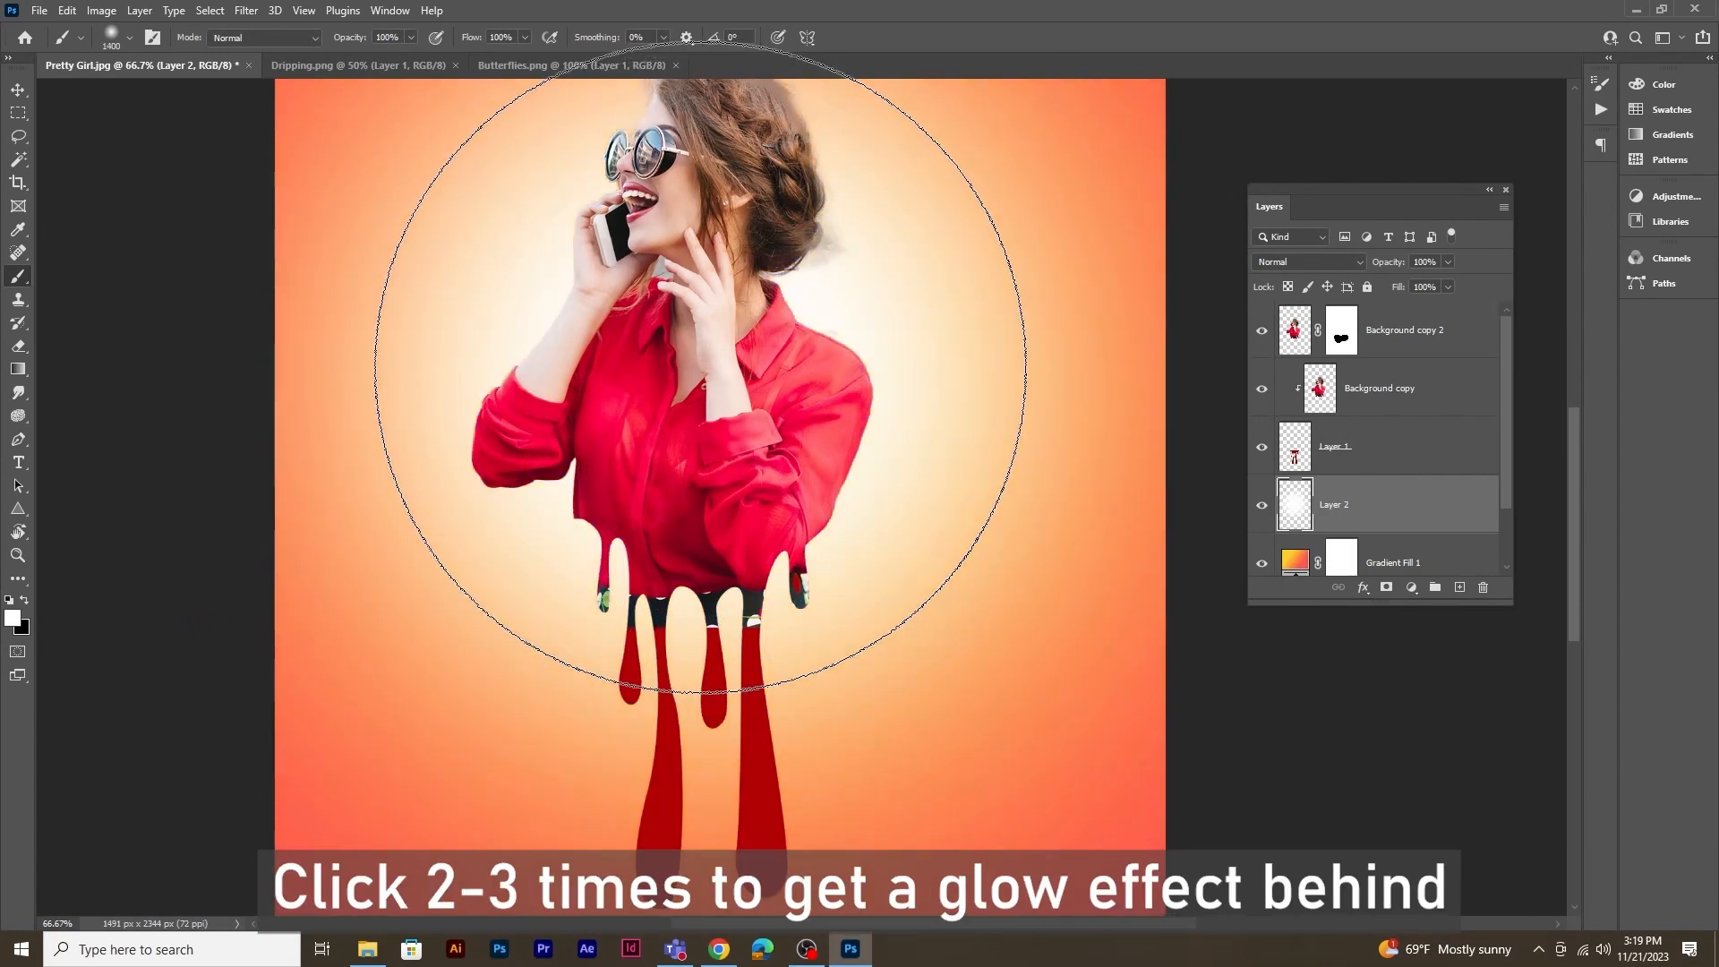
click(701, 376)
drag(653, 450, 658, 523)
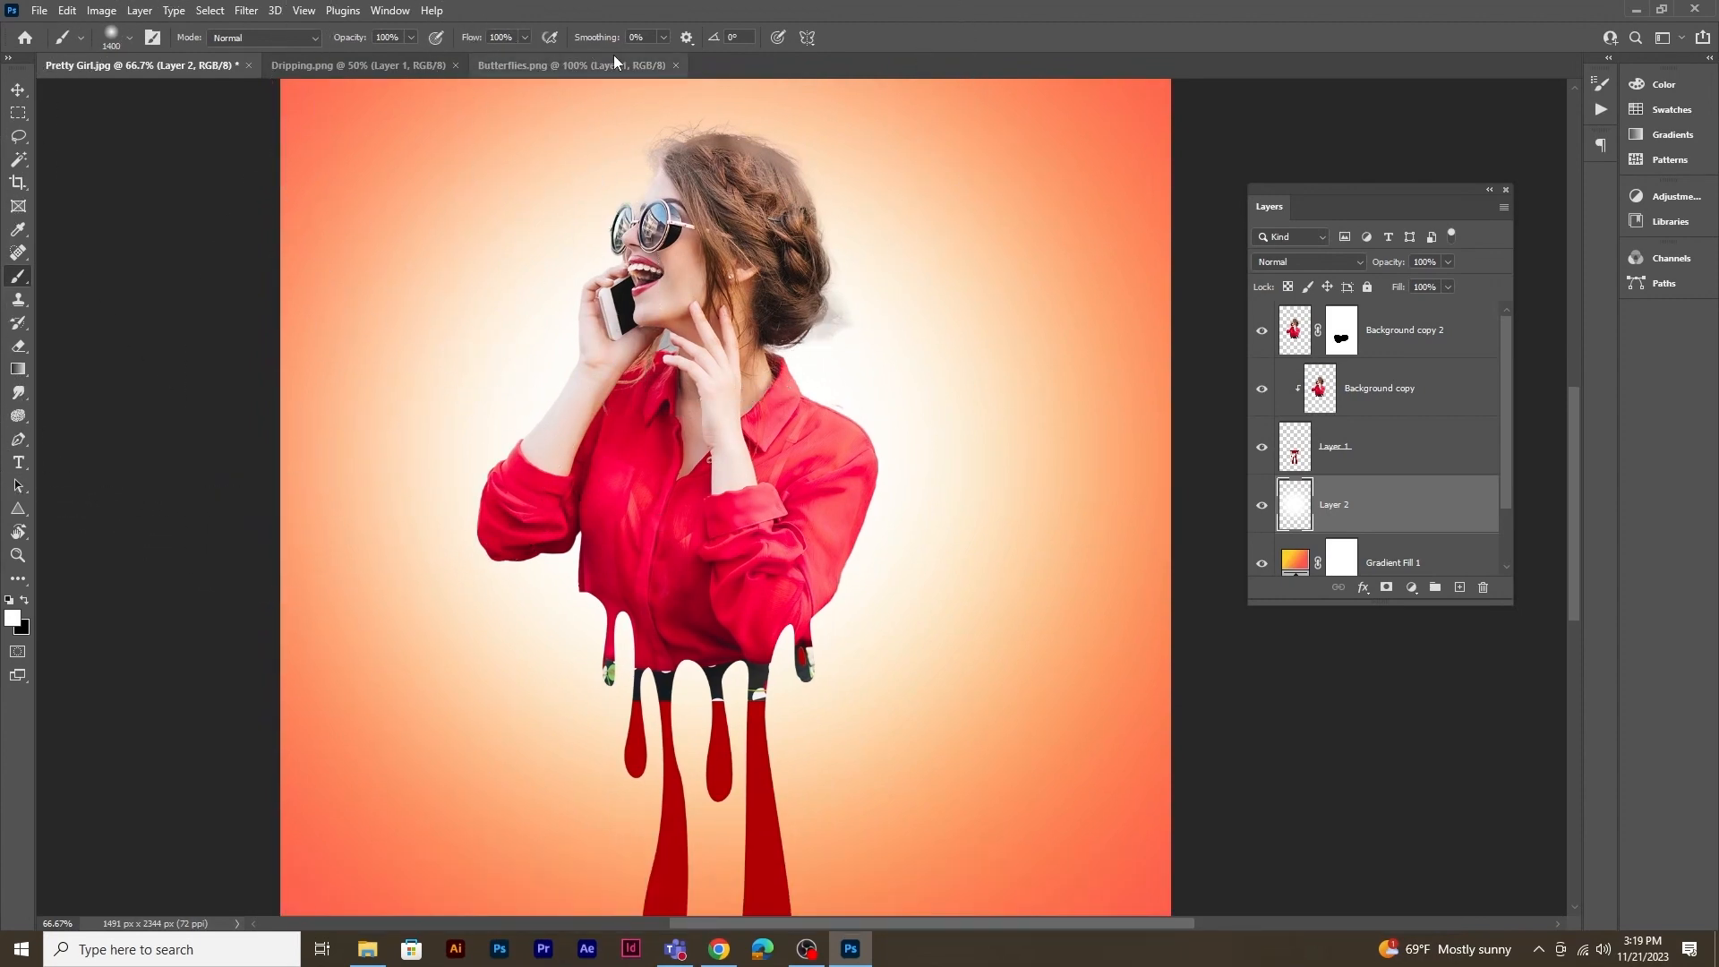
Step: Copy the entire Butterflies.png image and paste it into Pretty Girl.jpg above the glow layer
key(v)
click(531, 65)
click(210, 9)
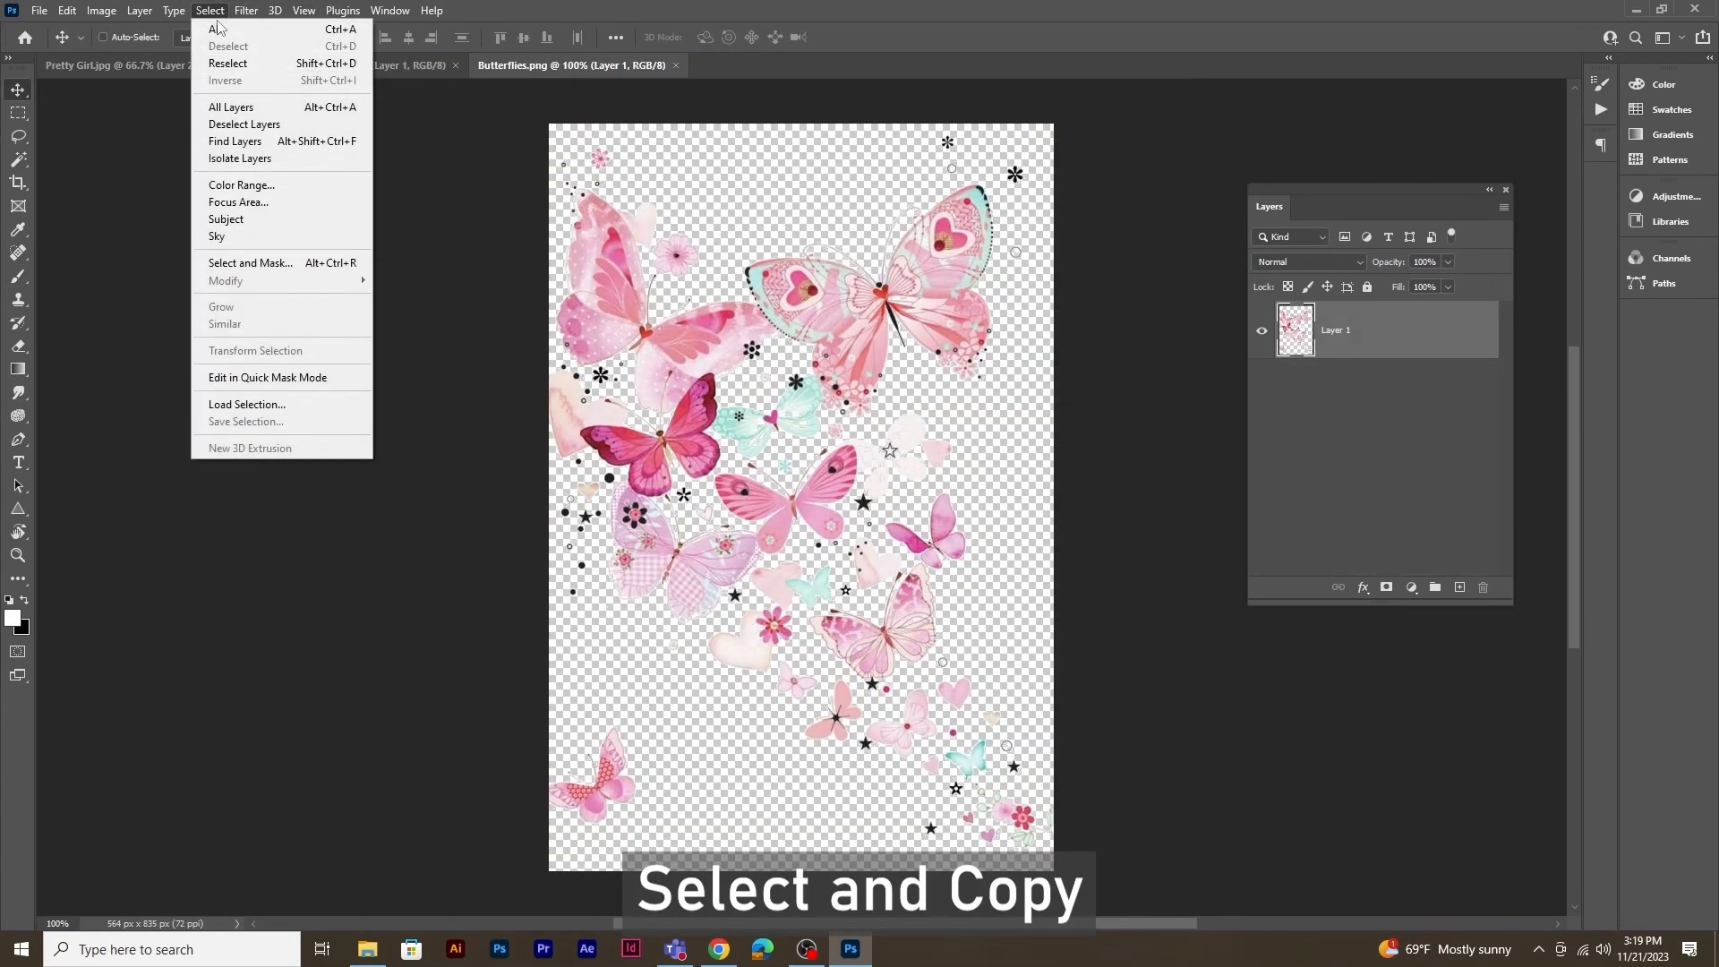
click(224, 29)
click(67, 10)
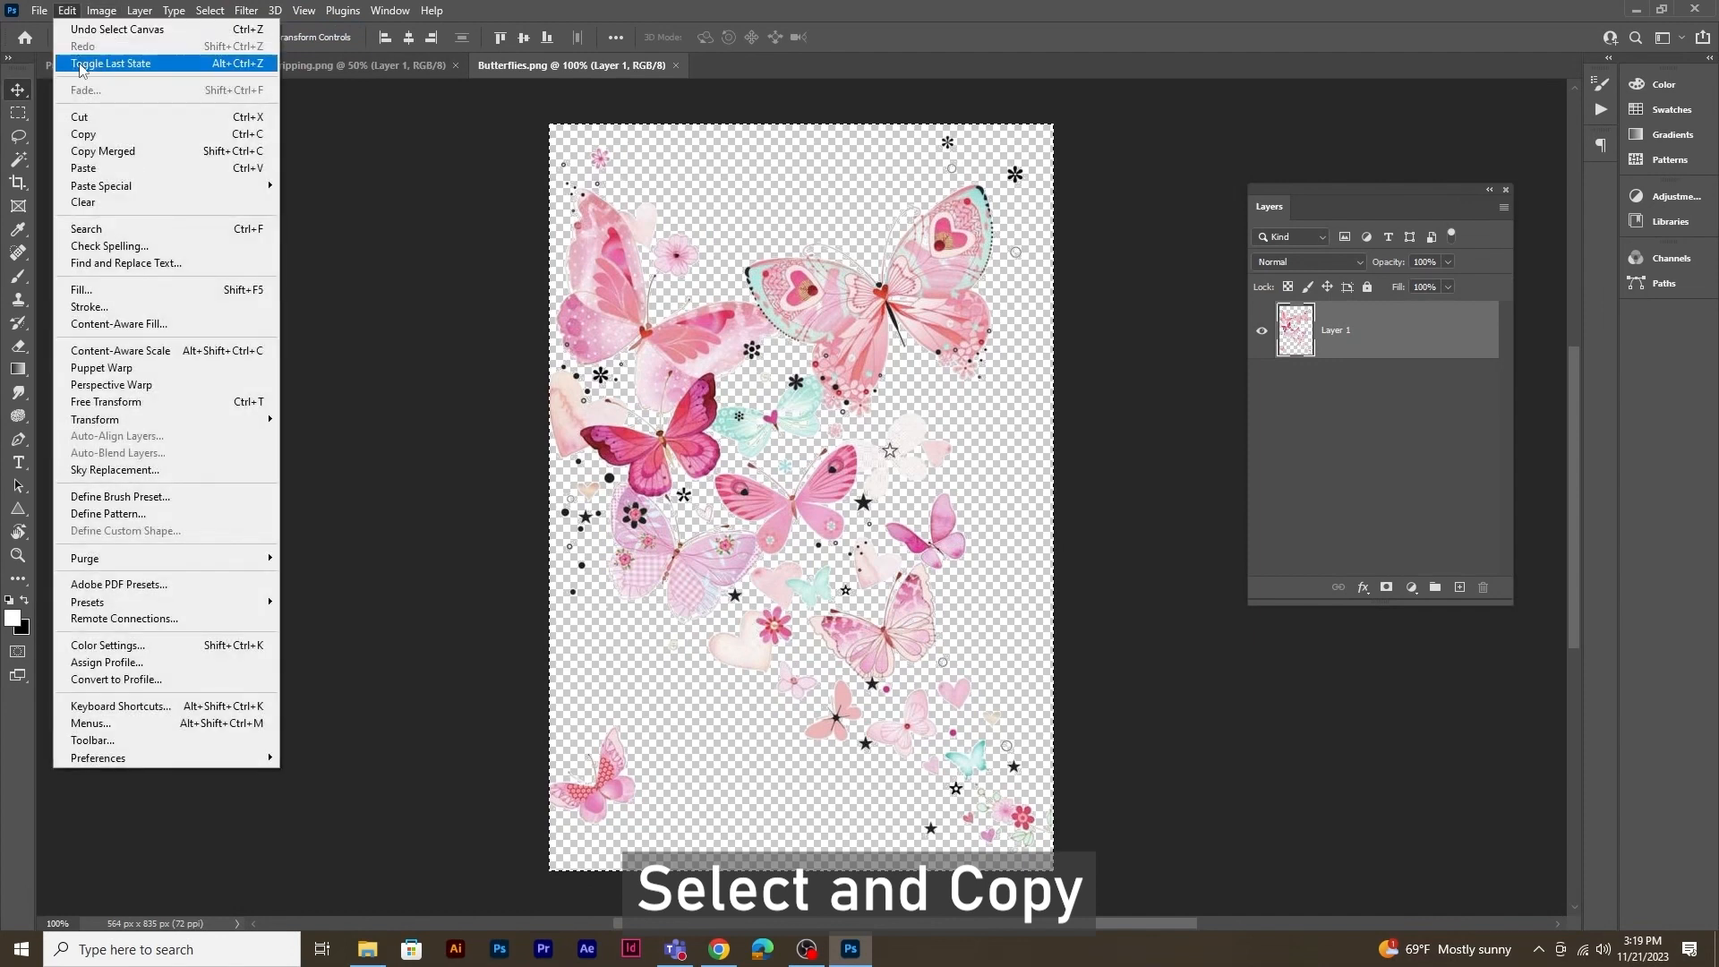
click(83, 133)
click(95, 64)
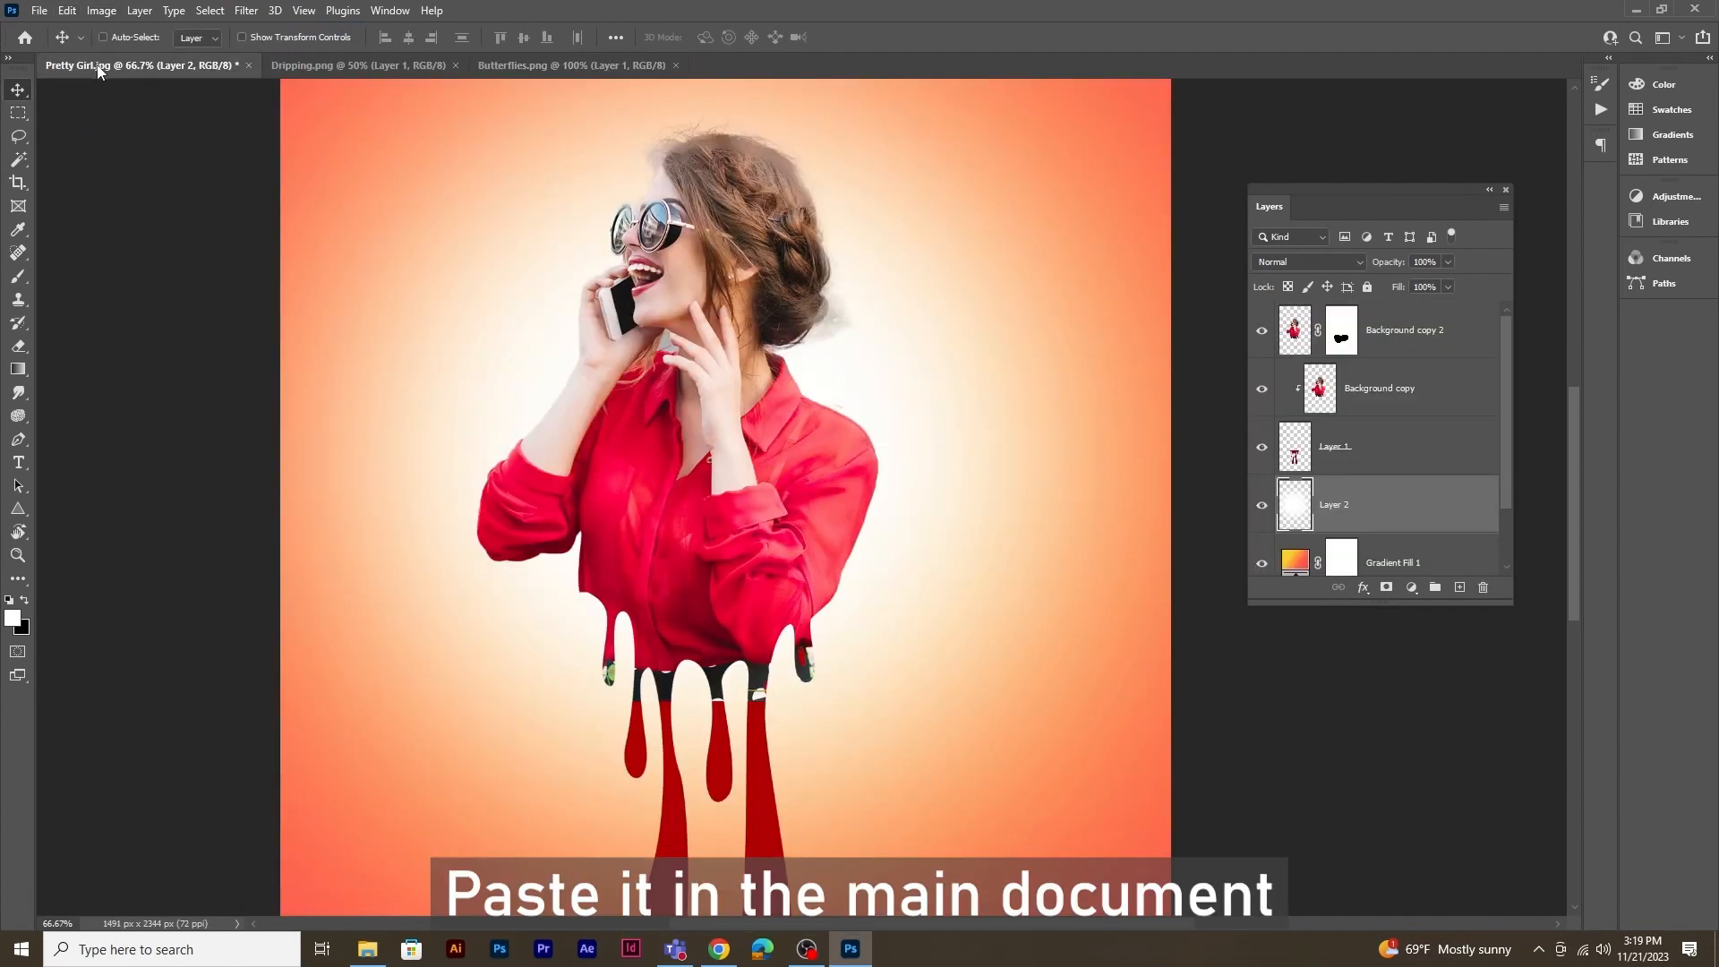
click(77, 11)
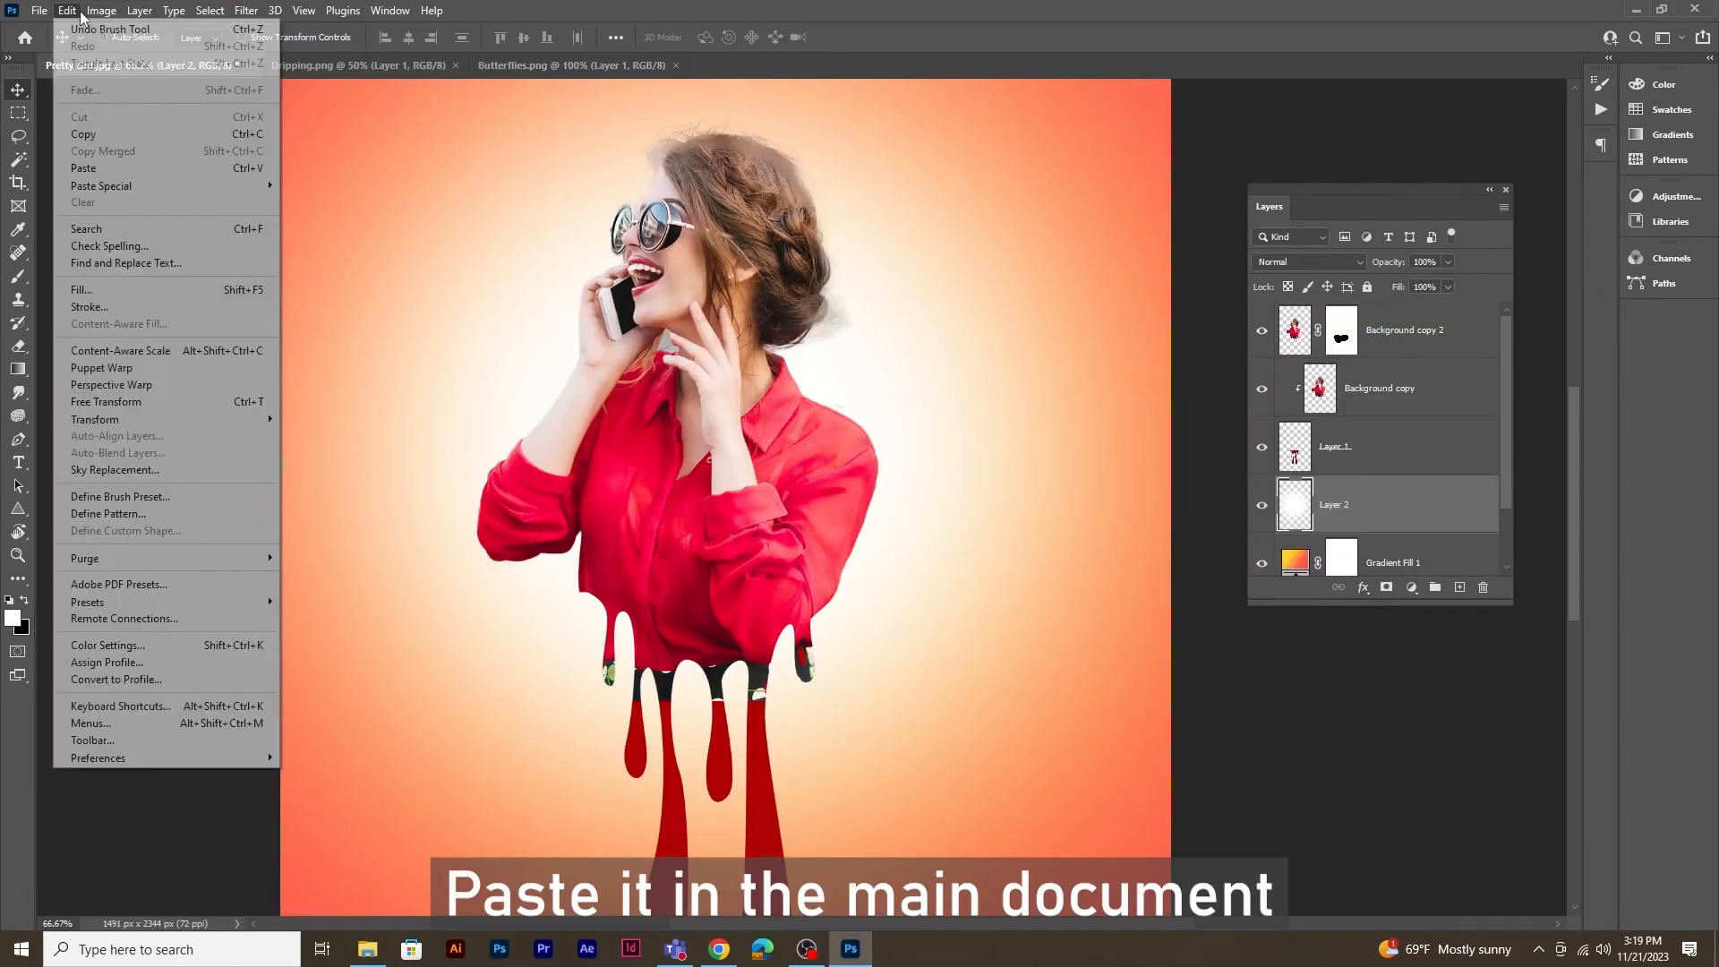
click(124, 159)
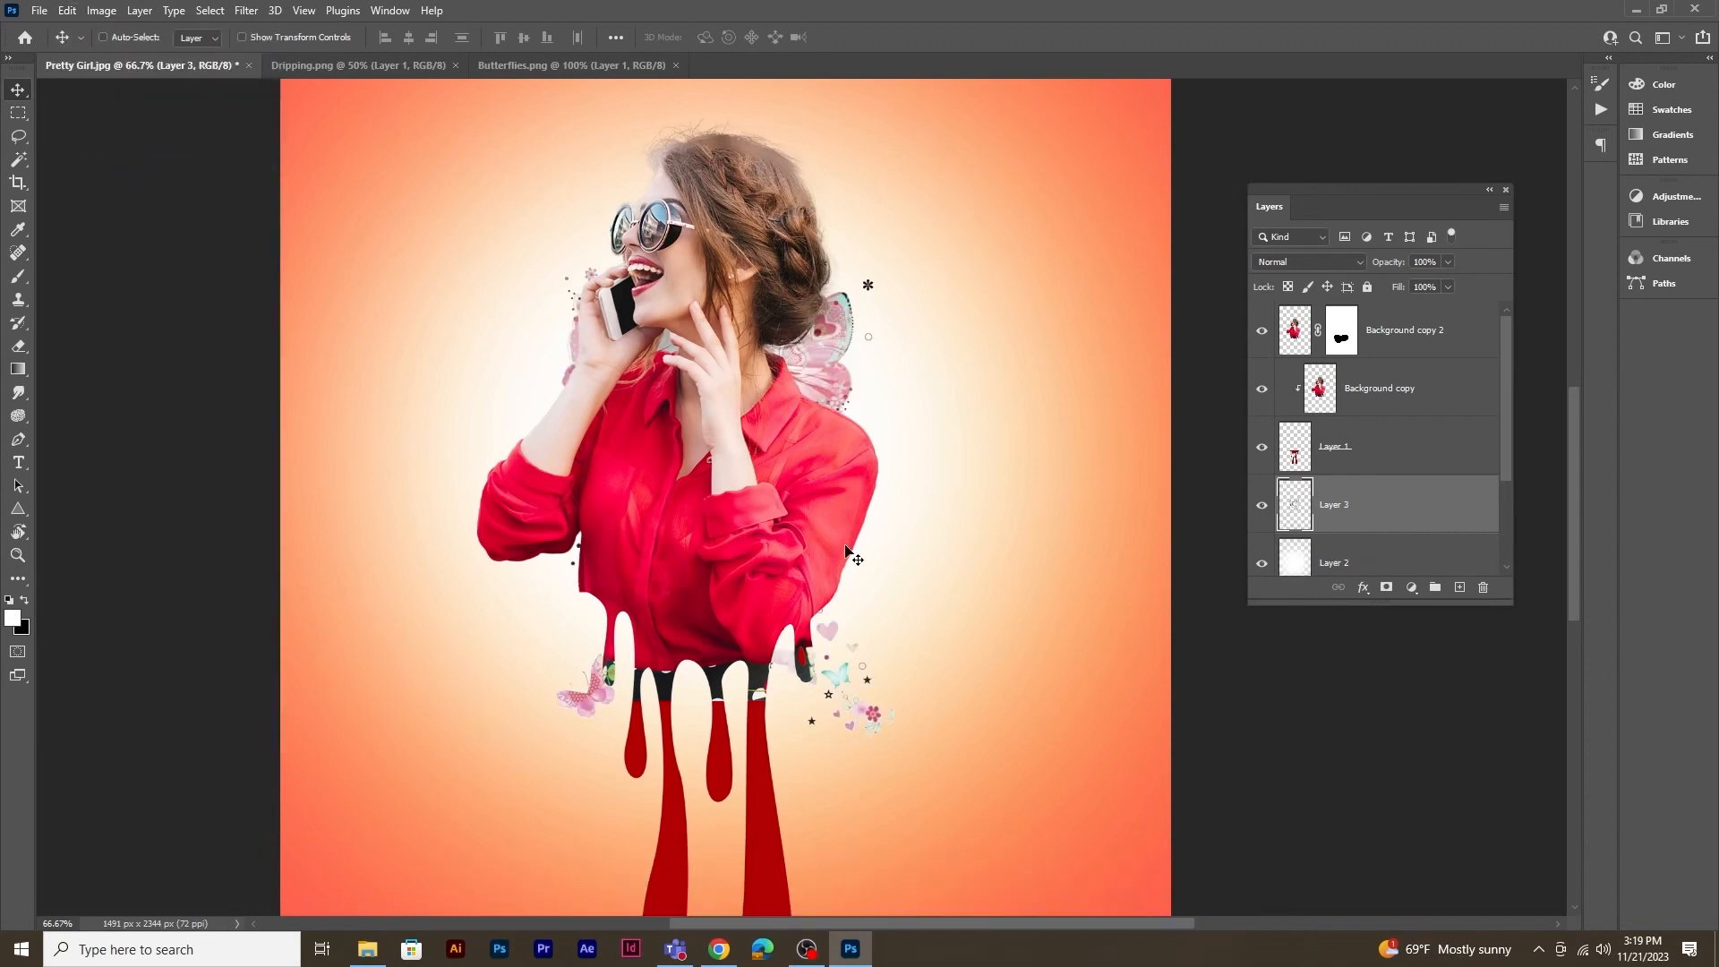
Step: Move the butterflies up and to the left so they fly out in front of and above the woman's face
drag(845, 550, 652, 424)
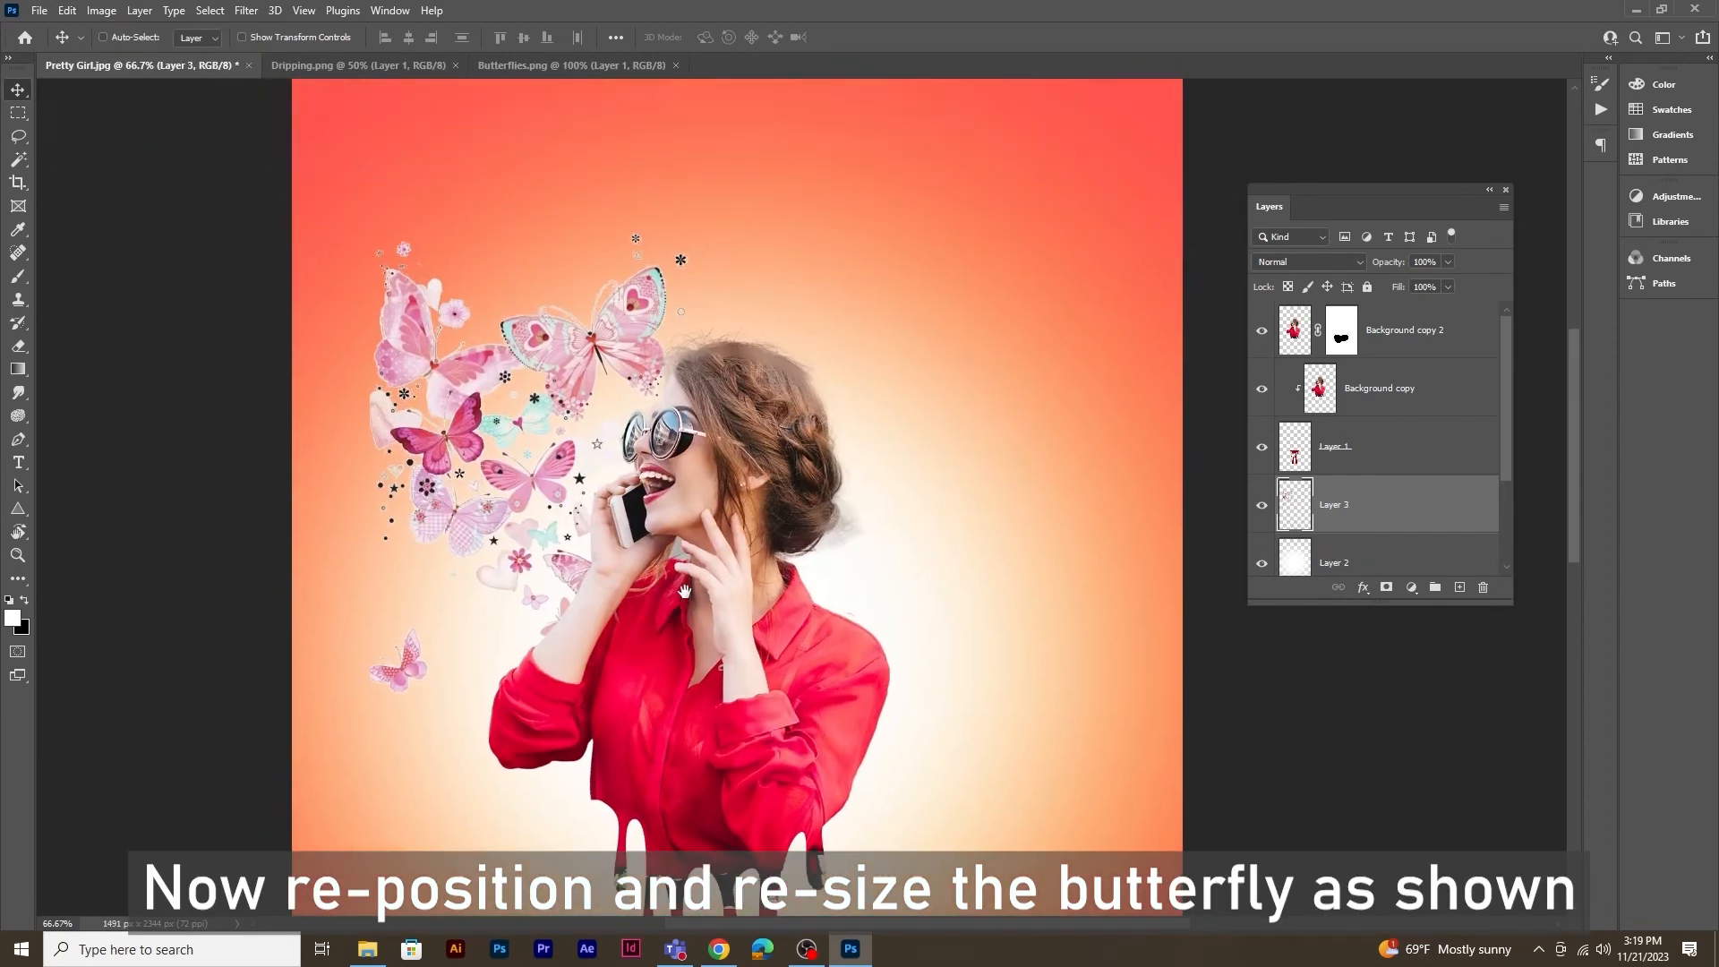
click(443, 334)
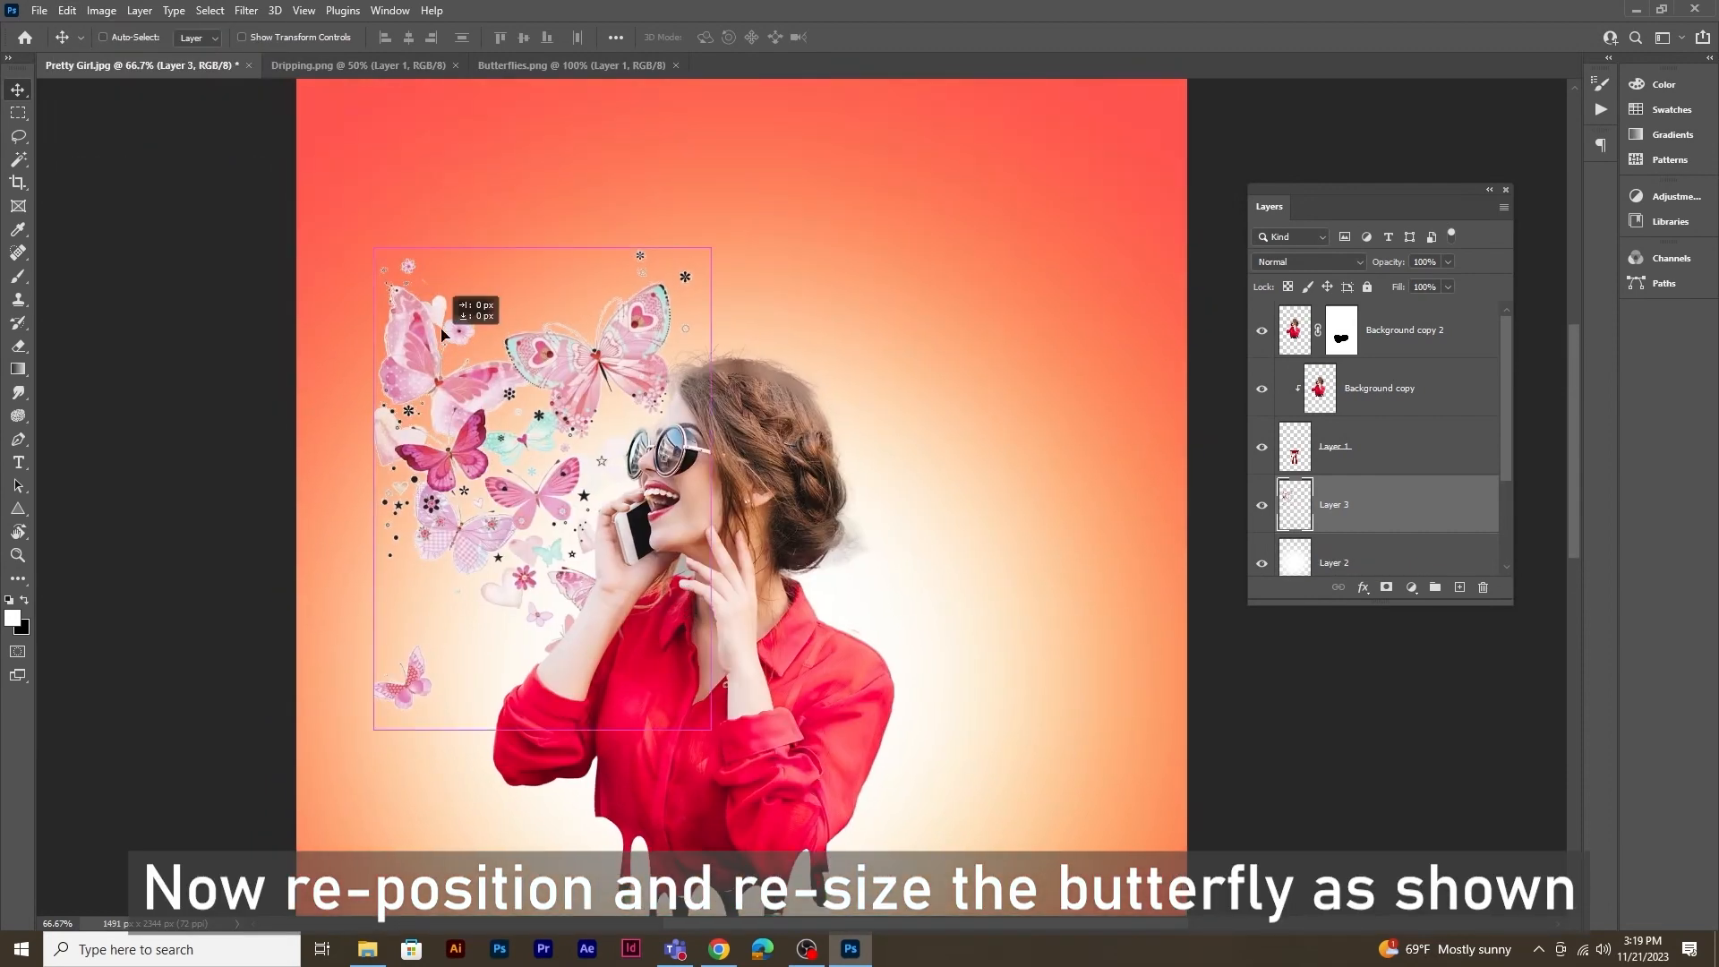
drag(443, 334, 457, 154)
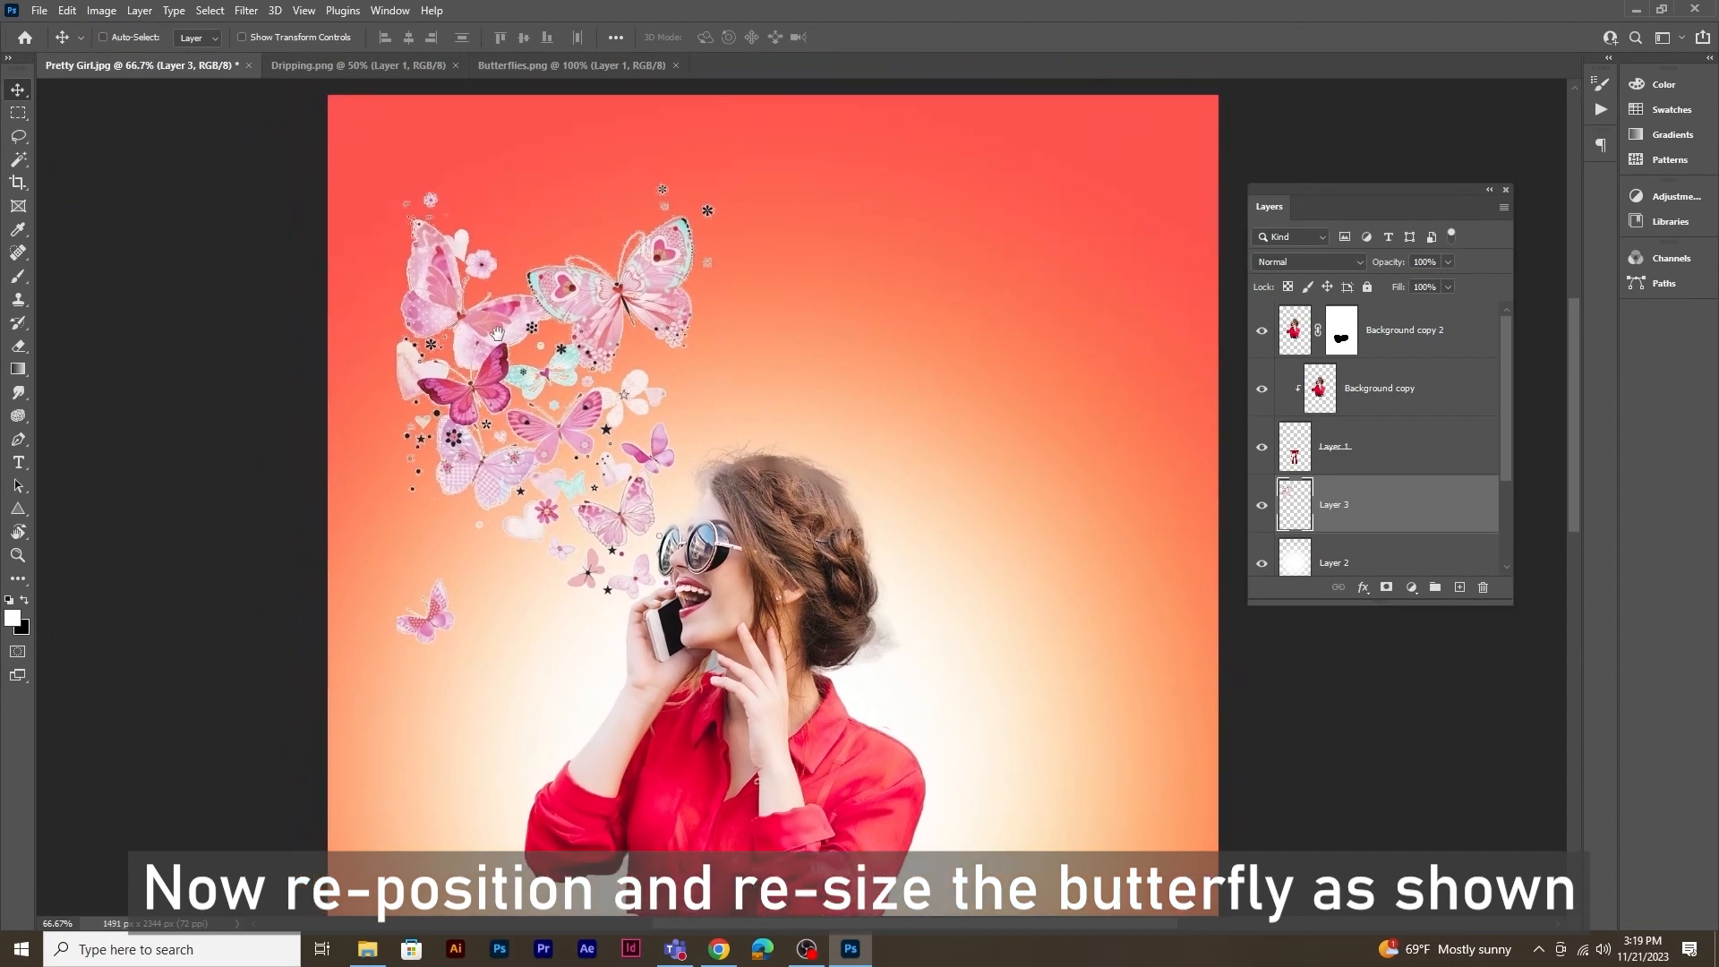
drag(507, 335, 514, 303)
drag(607, 577, 570, 293)
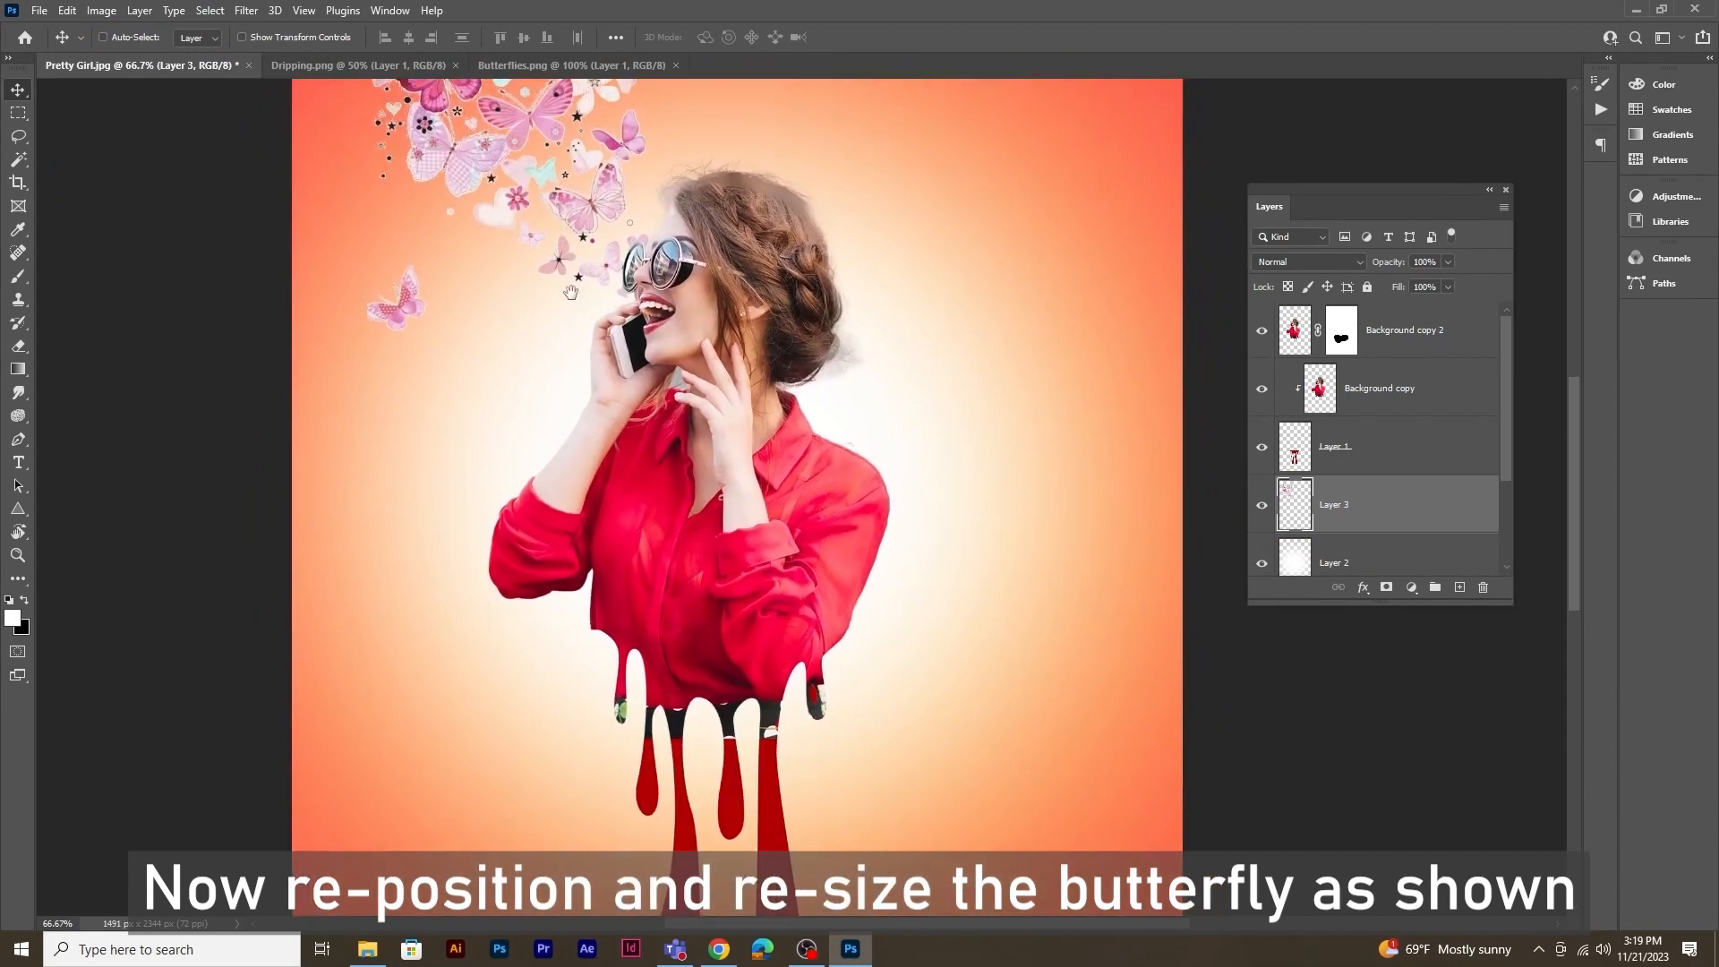
drag(569, 206, 575, 234)
Step: Create a new empty layer directly above the butterflies layer (Layer 3)
drag(787, 609, 785, 297)
click(1459, 587)
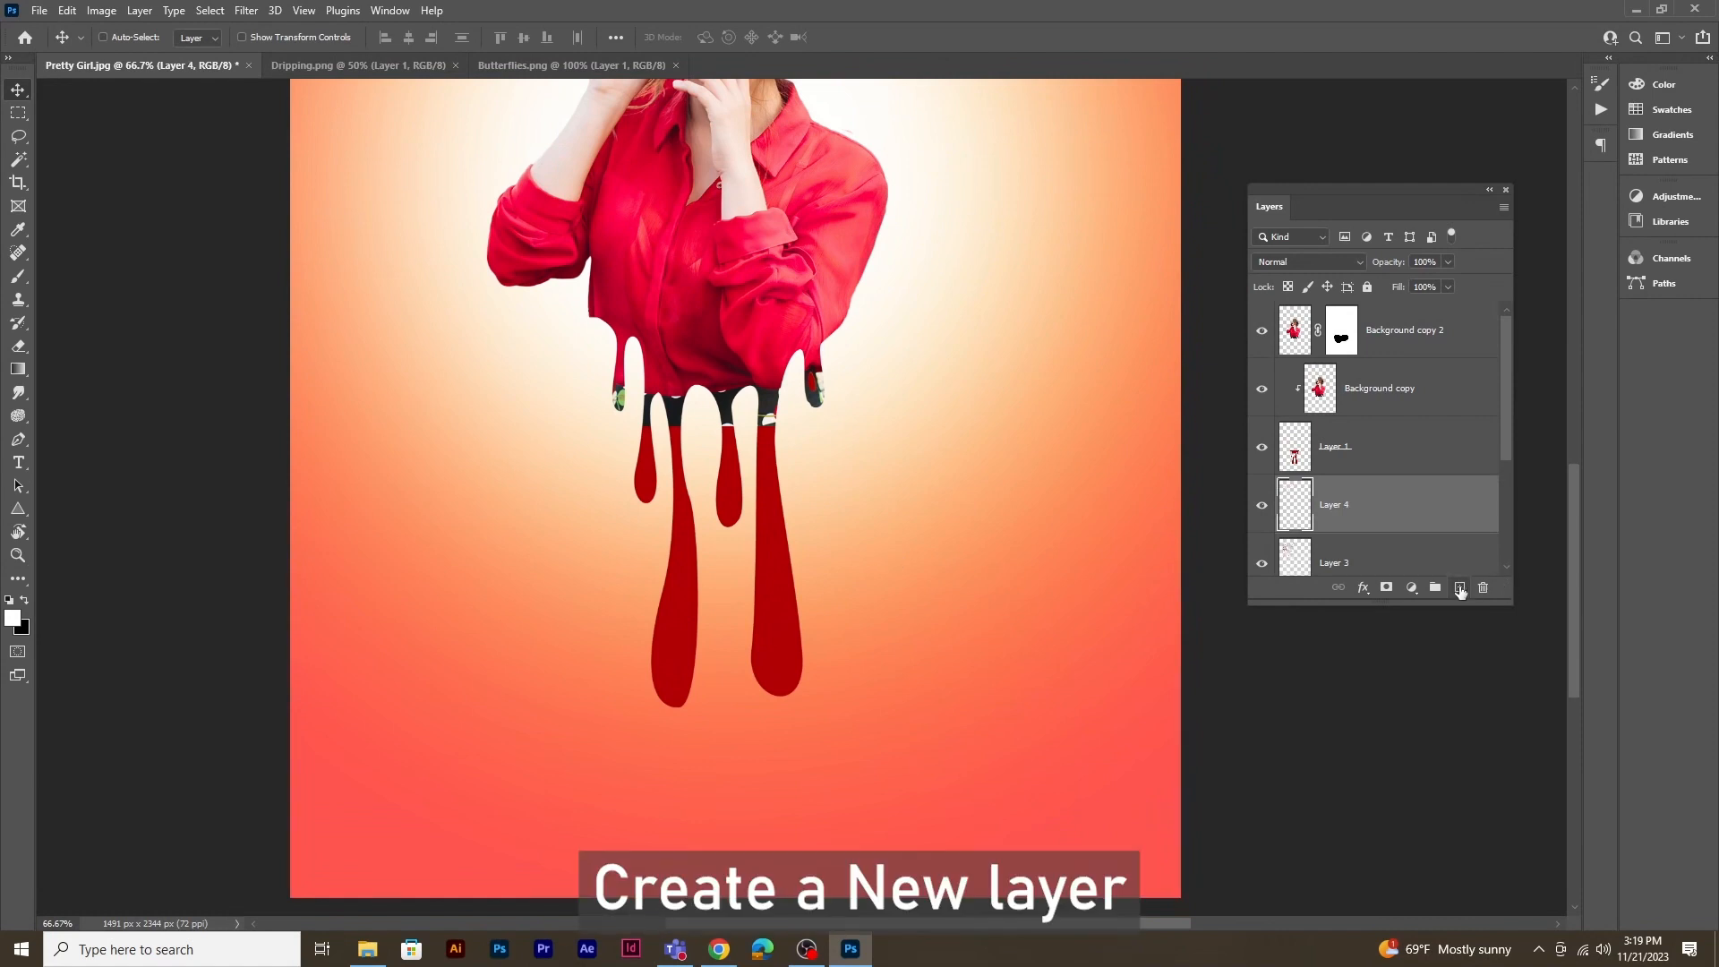
drag(908, 642, 908, 548)
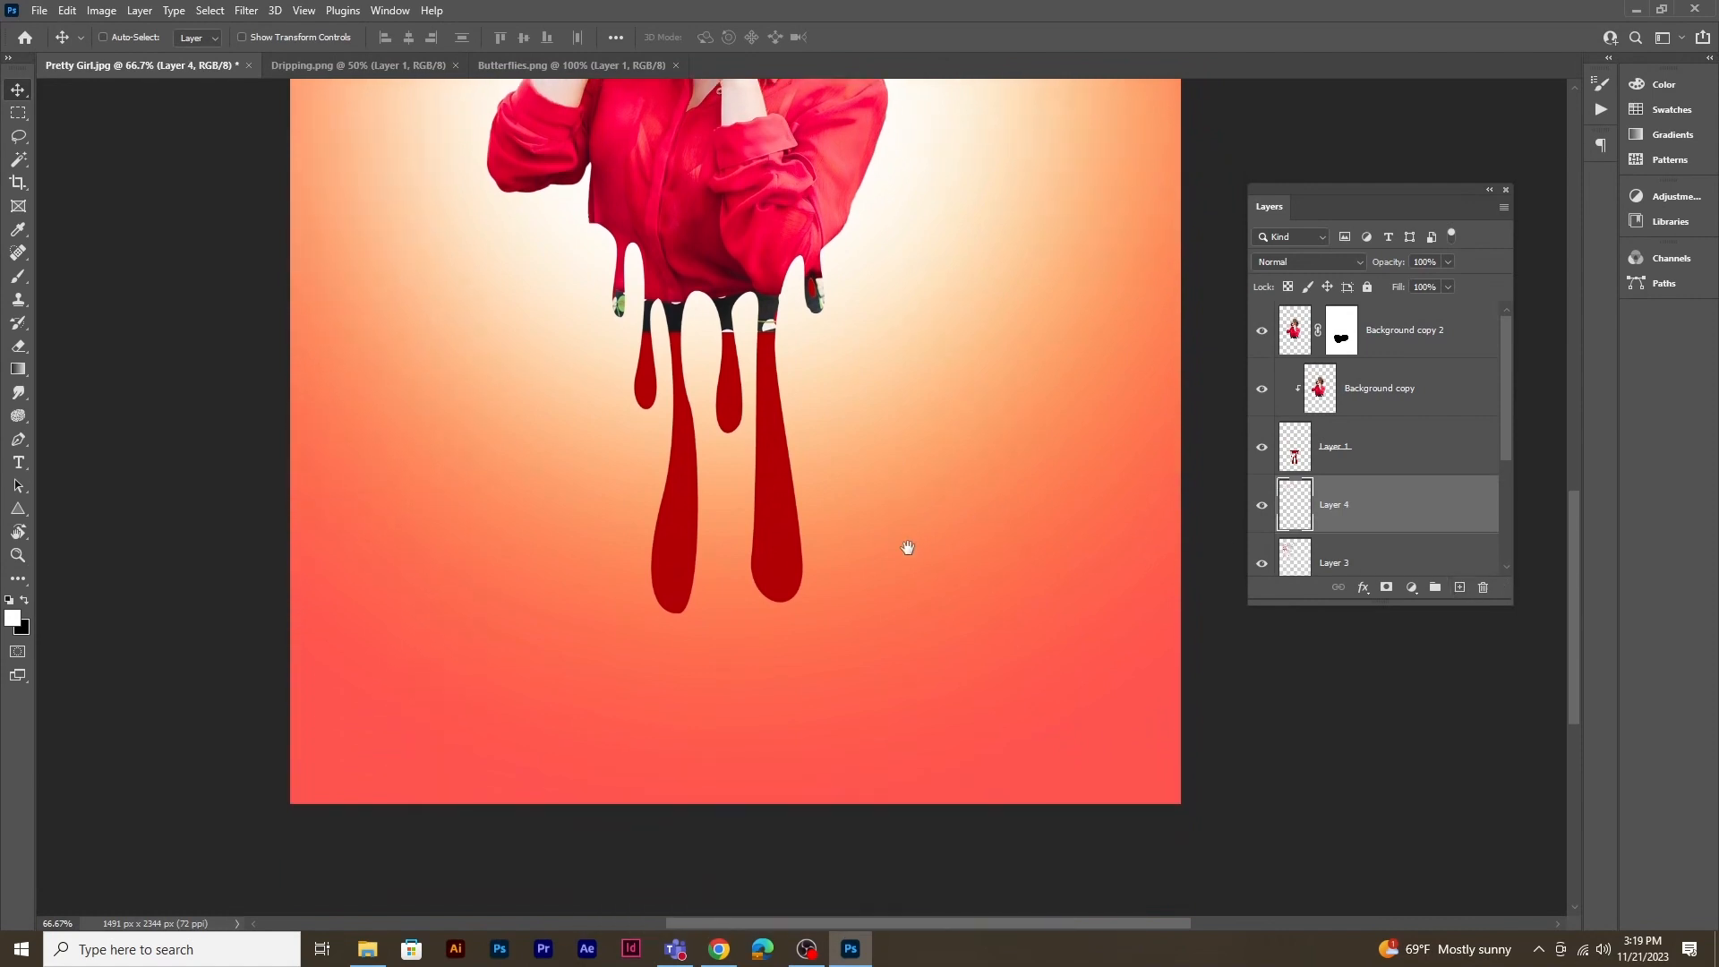
Step: Flatten the Soft Round brush tip into a thin horizontal oval, keeping its angle at 0° and hardness at 0%
click(18, 276)
right_click(520, 384)
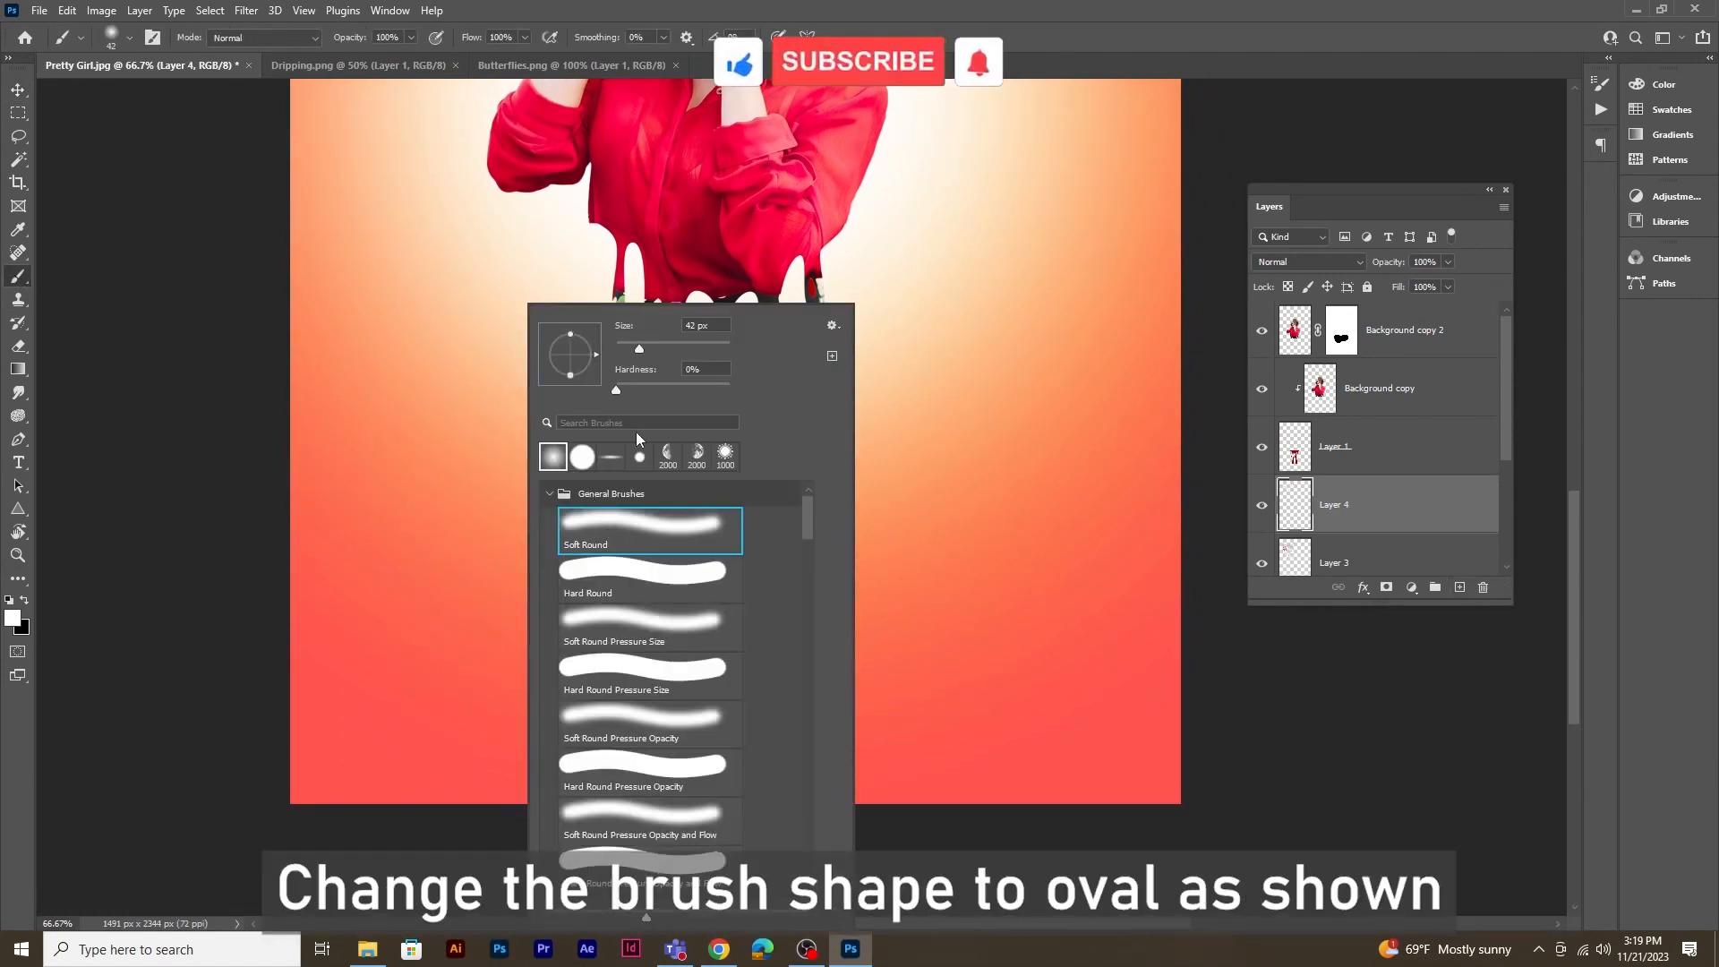
drag(571, 335, 579, 358)
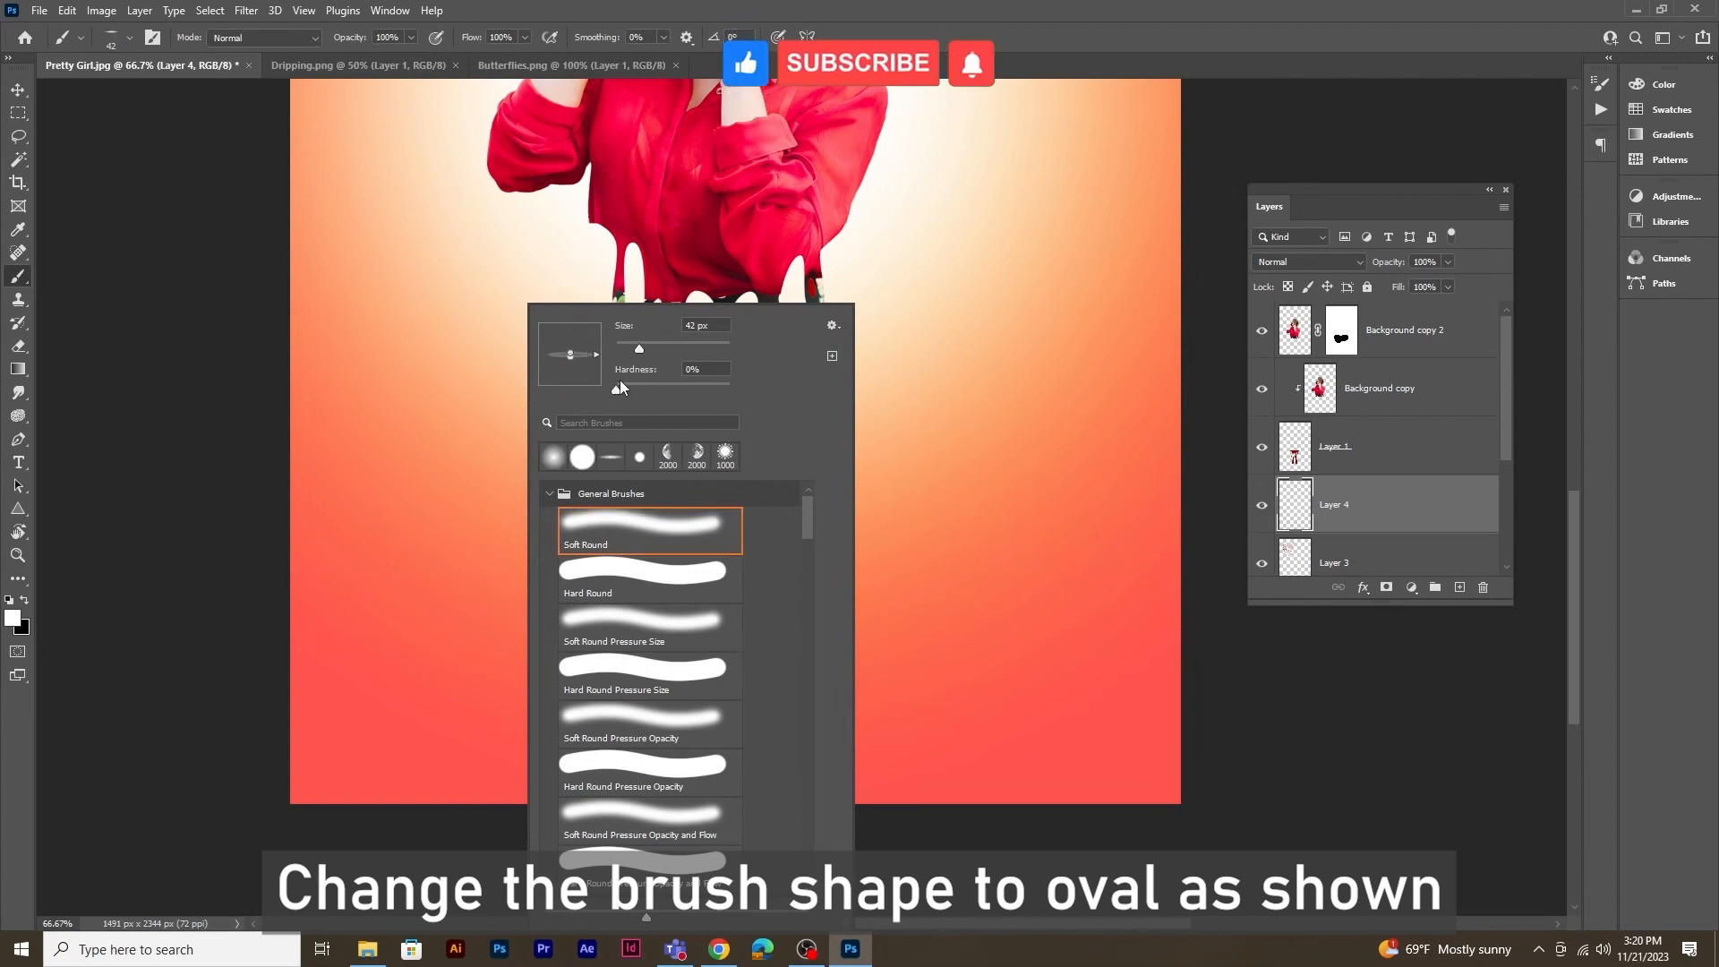
key(Return)
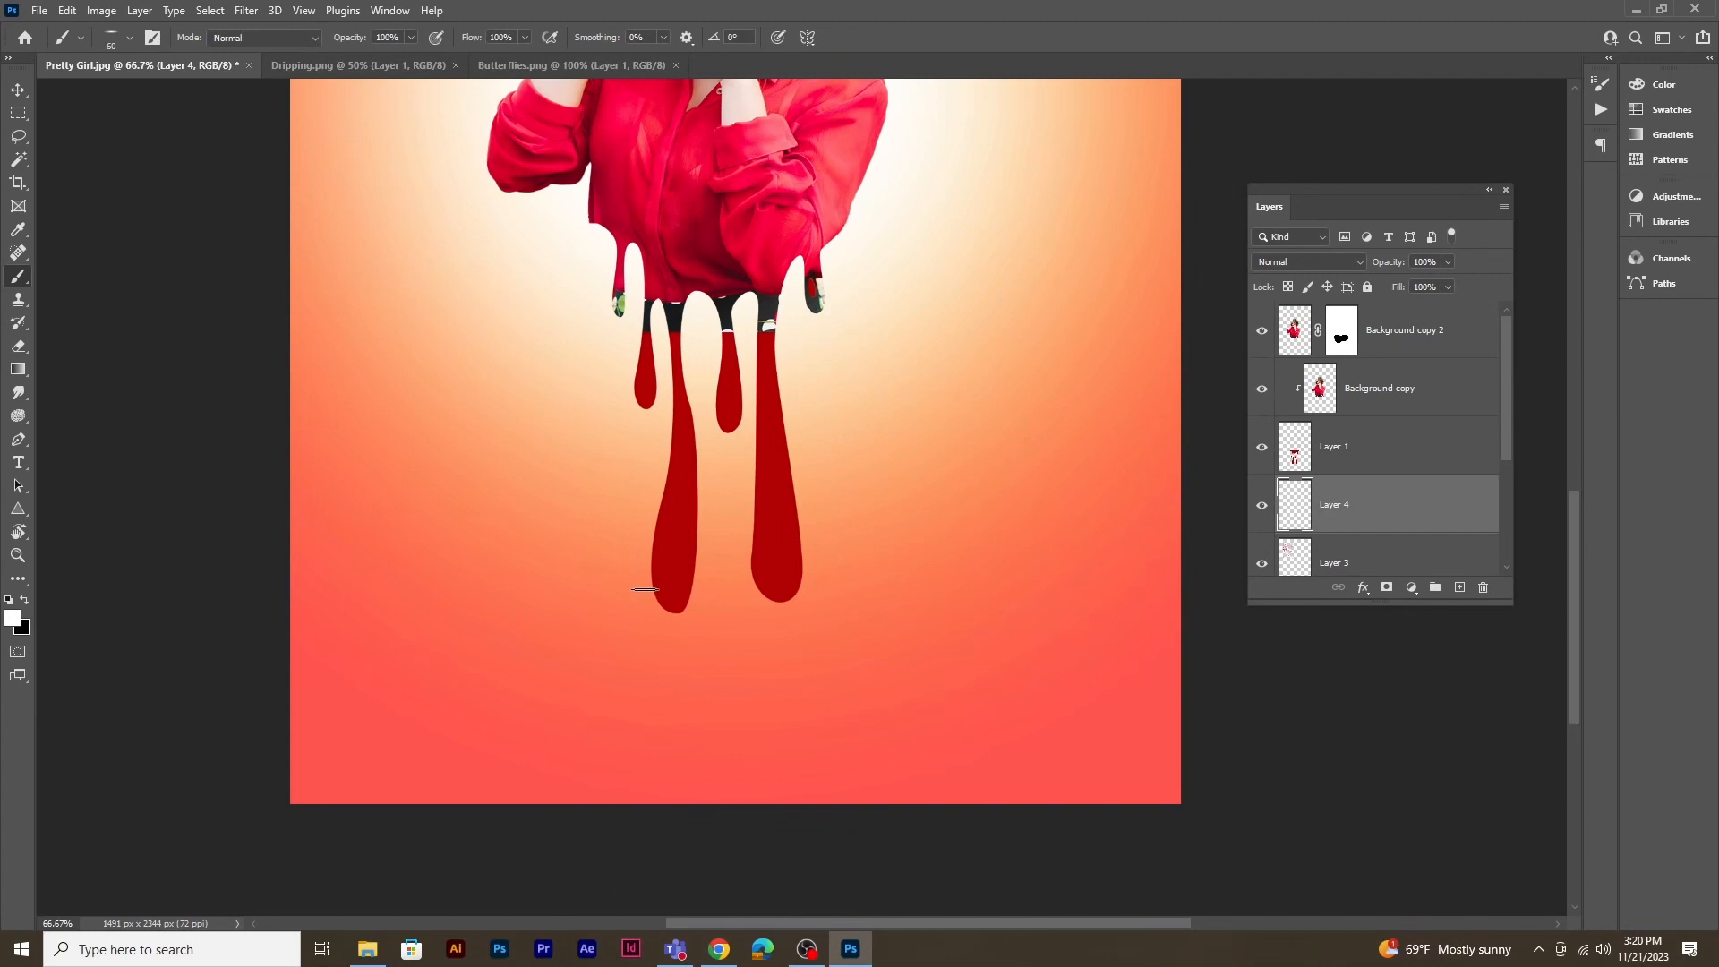
Step: Enlarge the oval brush to 1000 px and dab a single black shadow on the new layer just below the drips
key(bracketright)
key(bracketright)
key(bracketright)
key(bracketright)
key(bracketright)
key(bracketright)
key(bracketright)
key(bracketright)
key(bracketright)
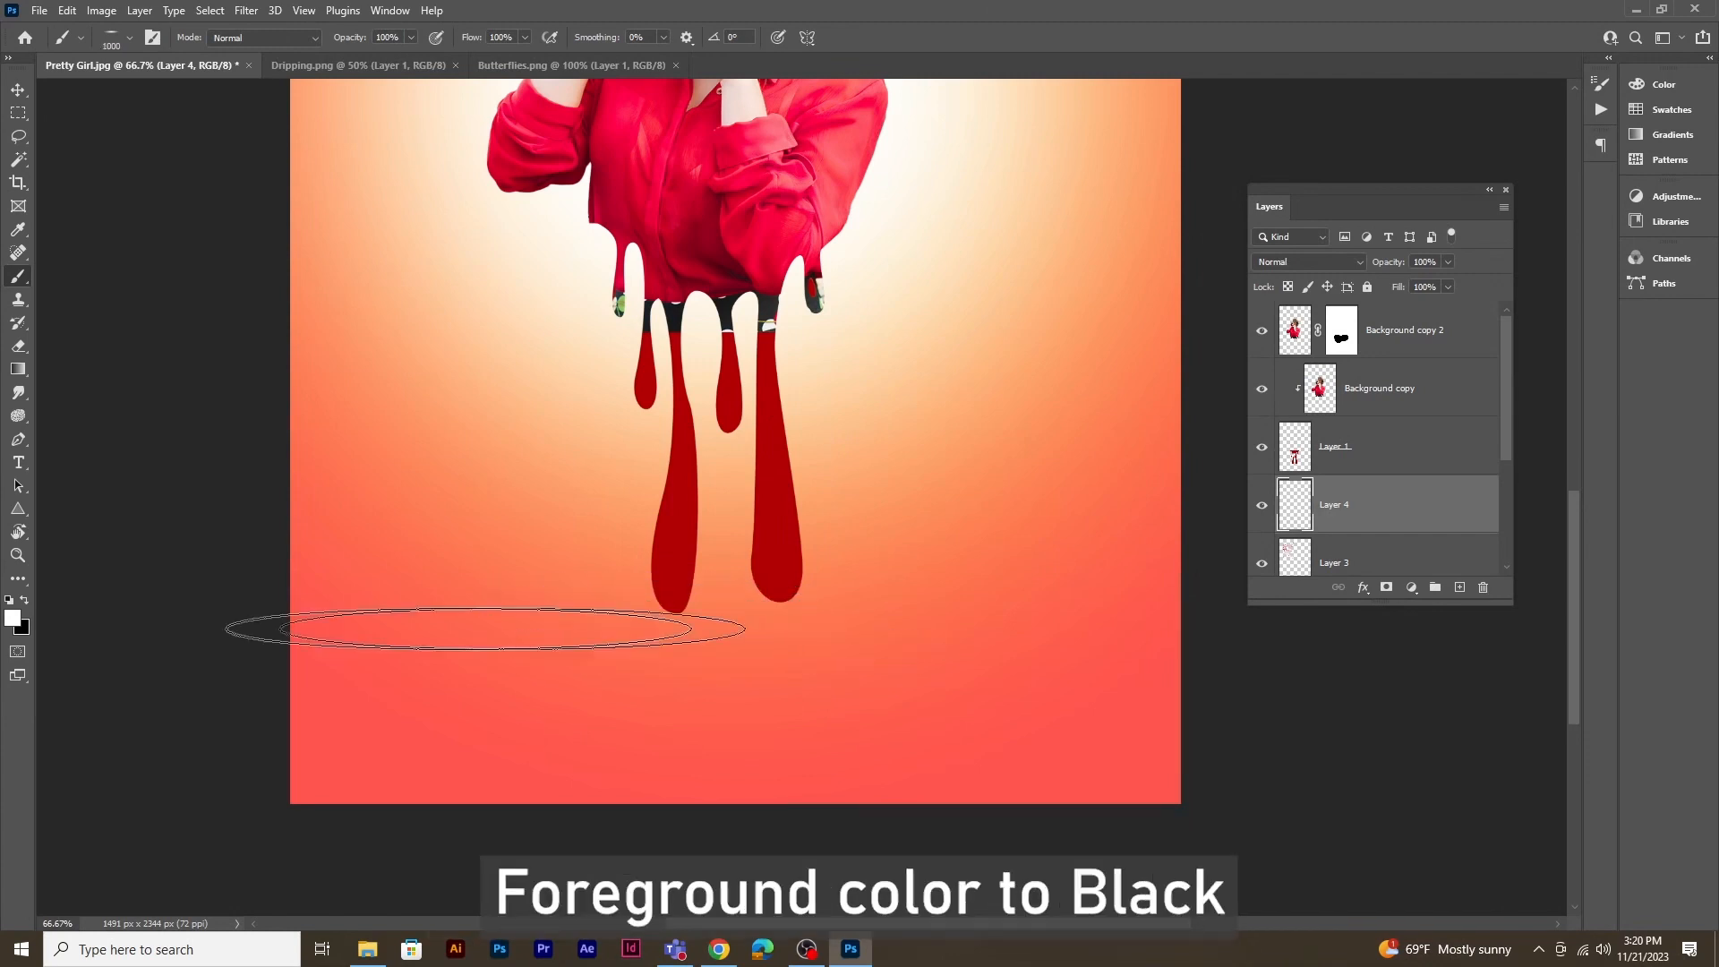
click(25, 601)
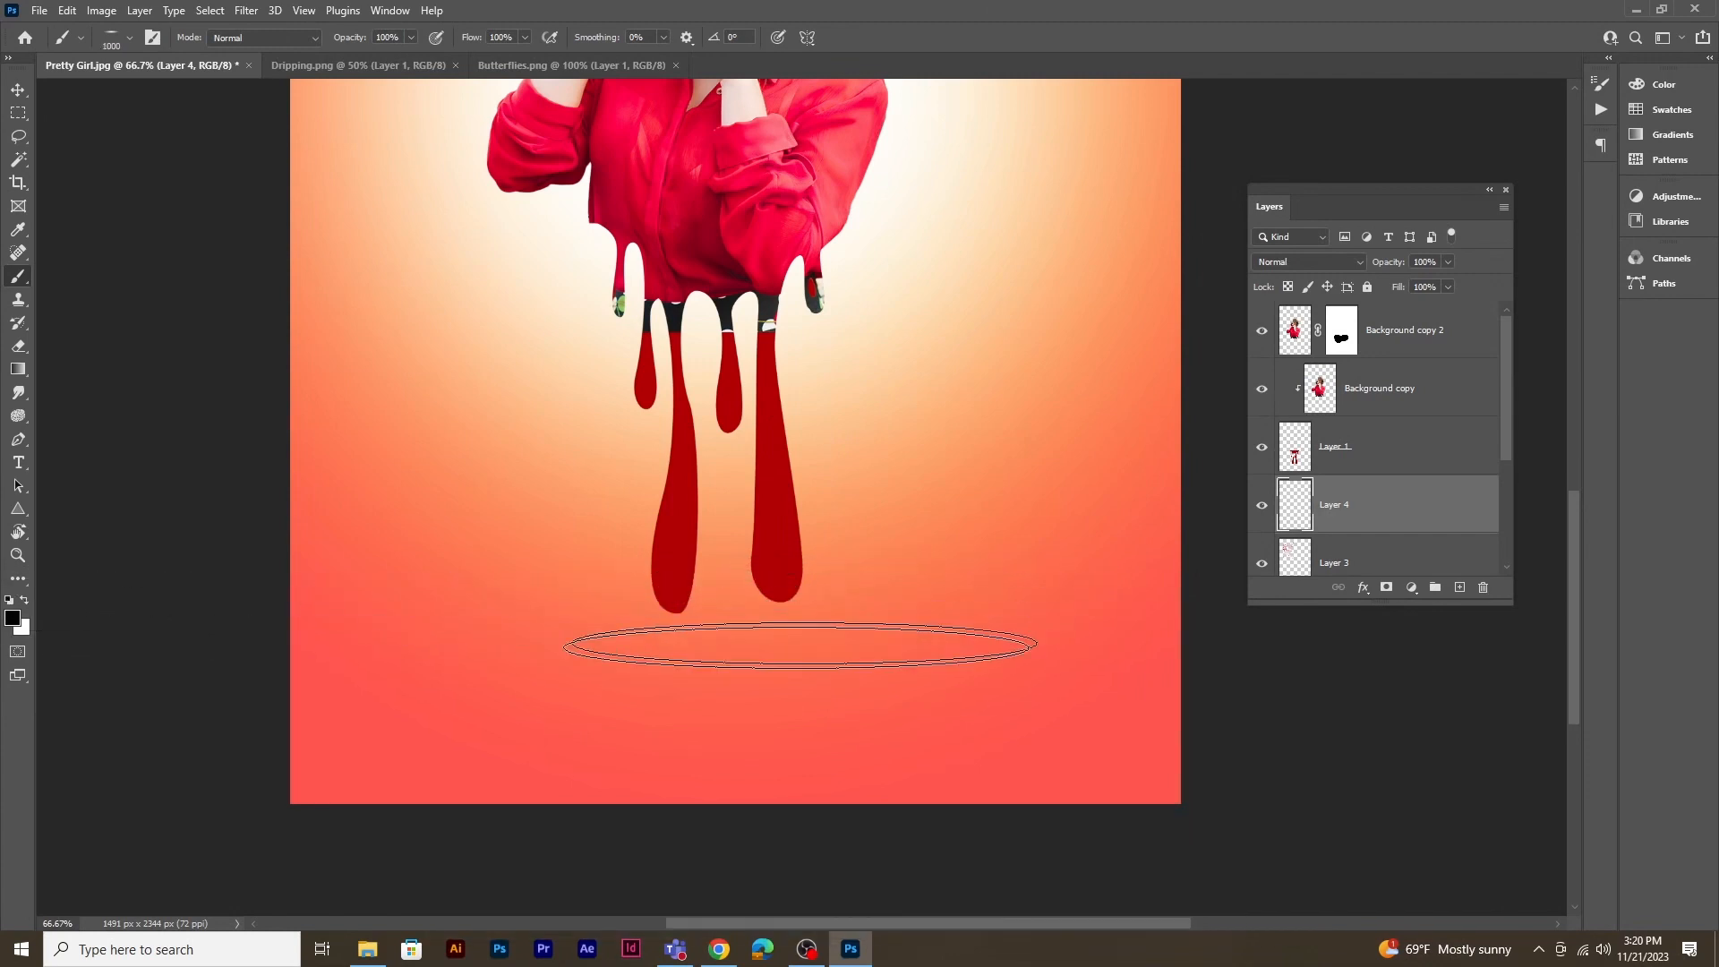
click(716, 653)
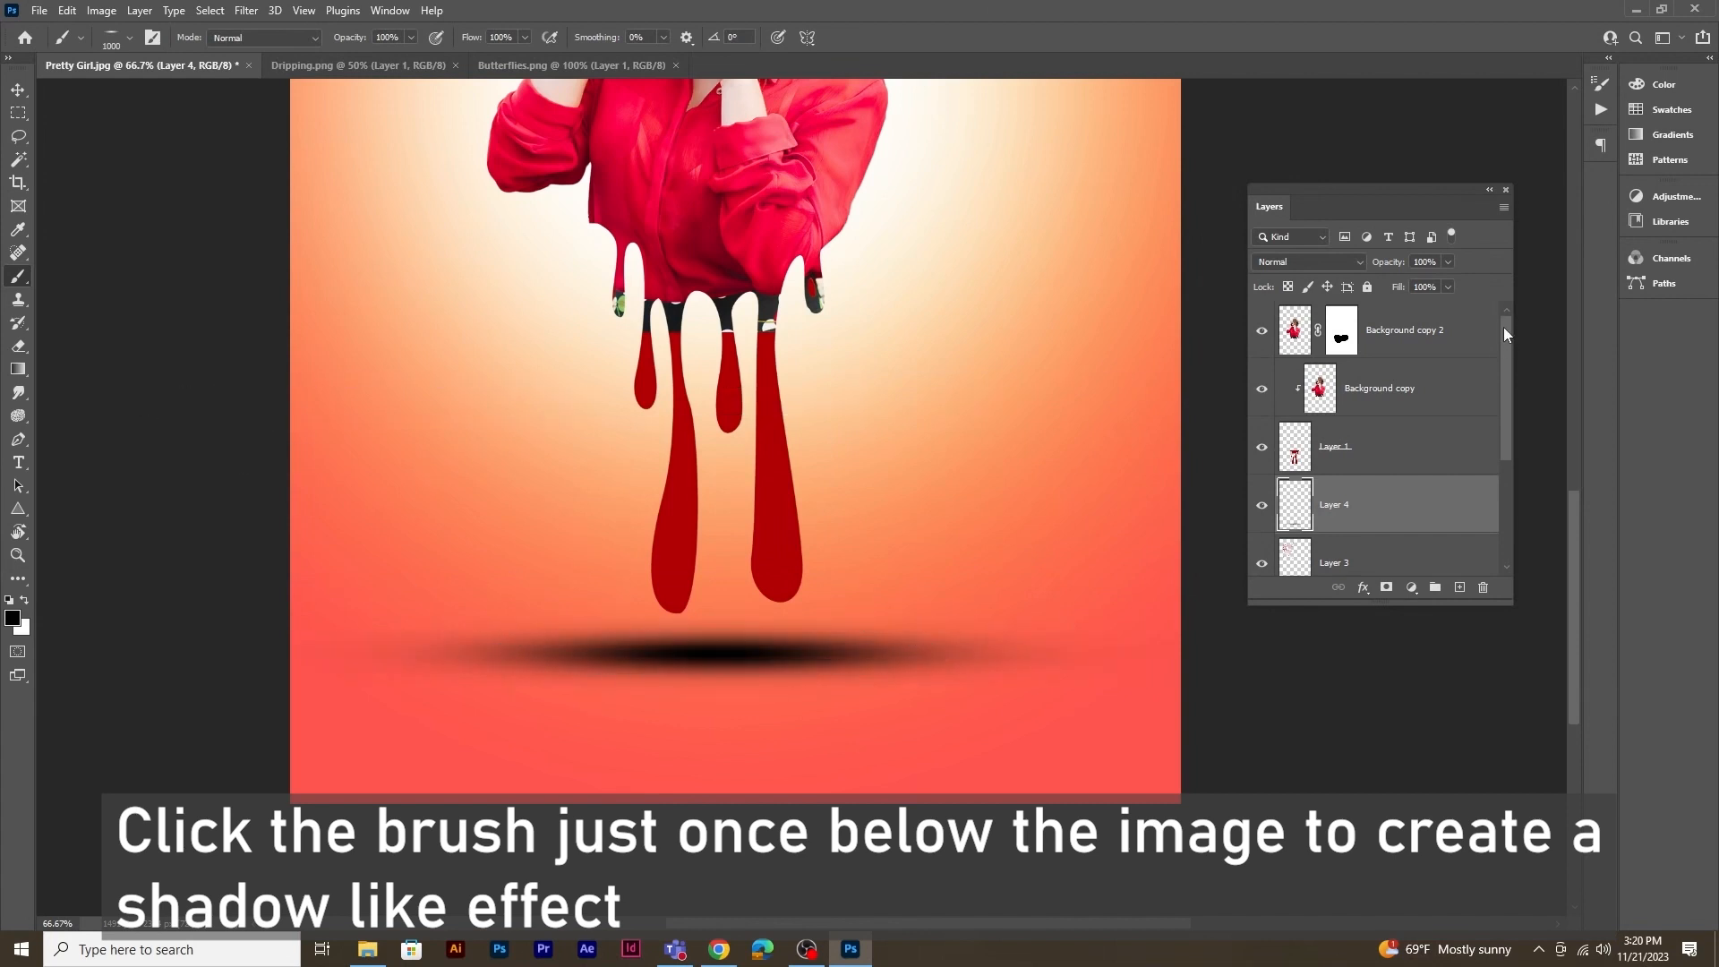
Step: Reduce the shadow layer's opacity to 63% and switch back to the Move tool
drag(1432, 285, 1420, 284)
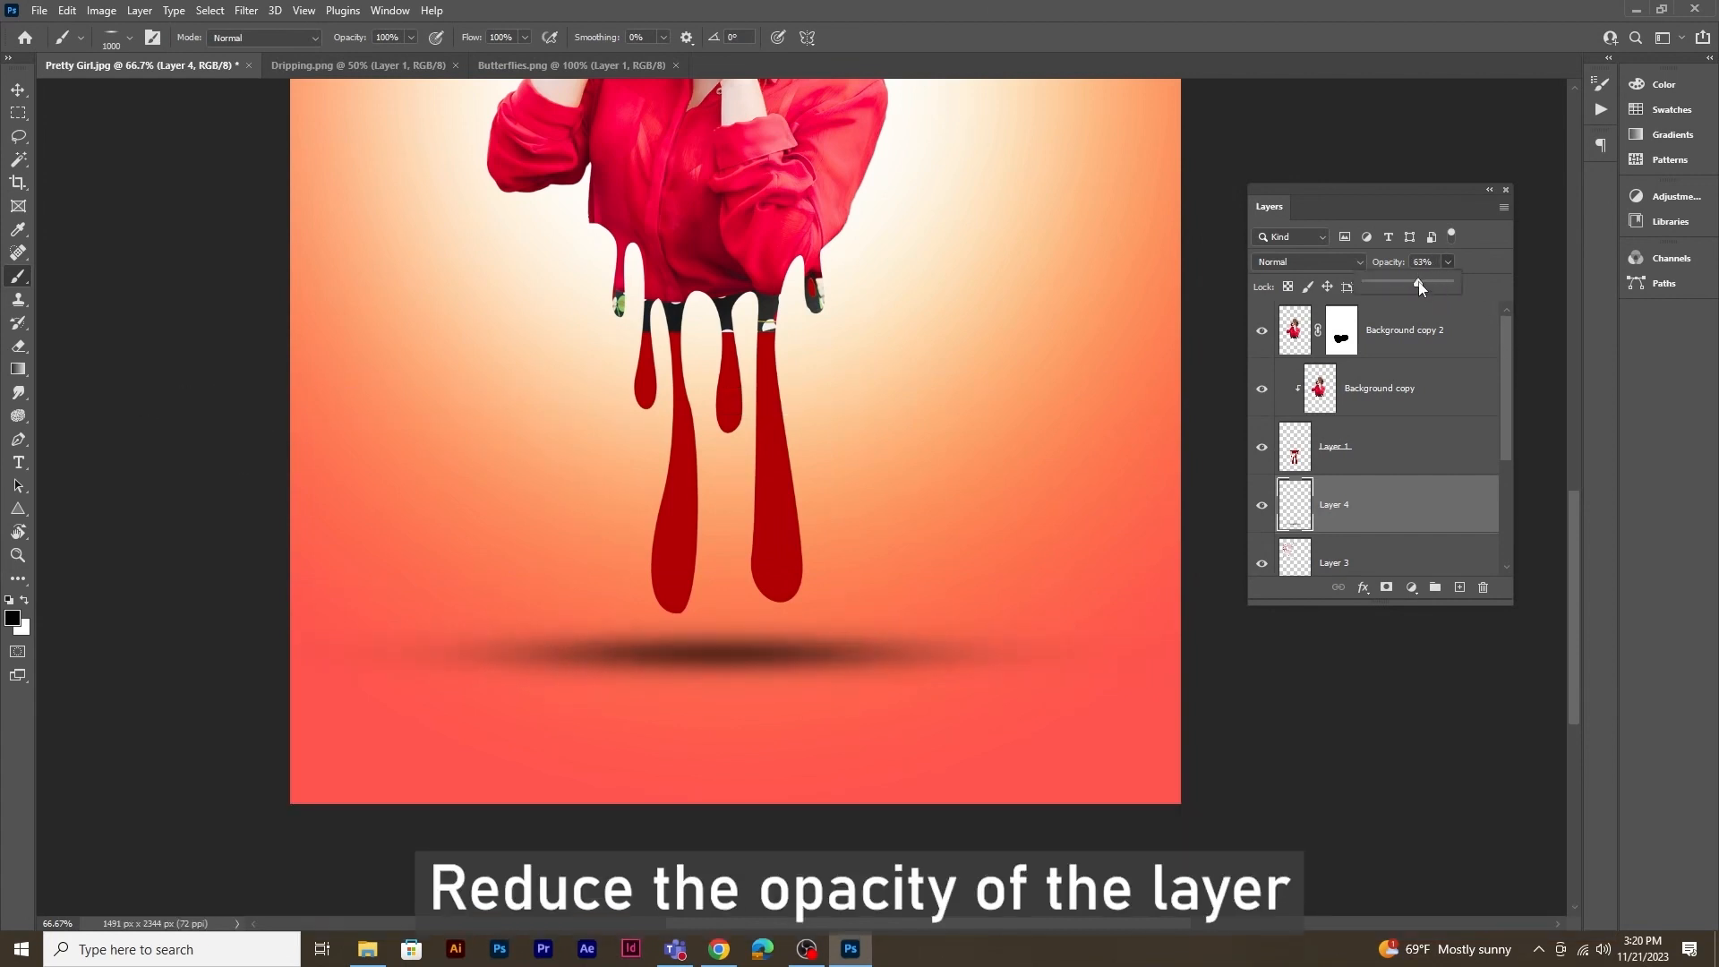
click(18, 89)
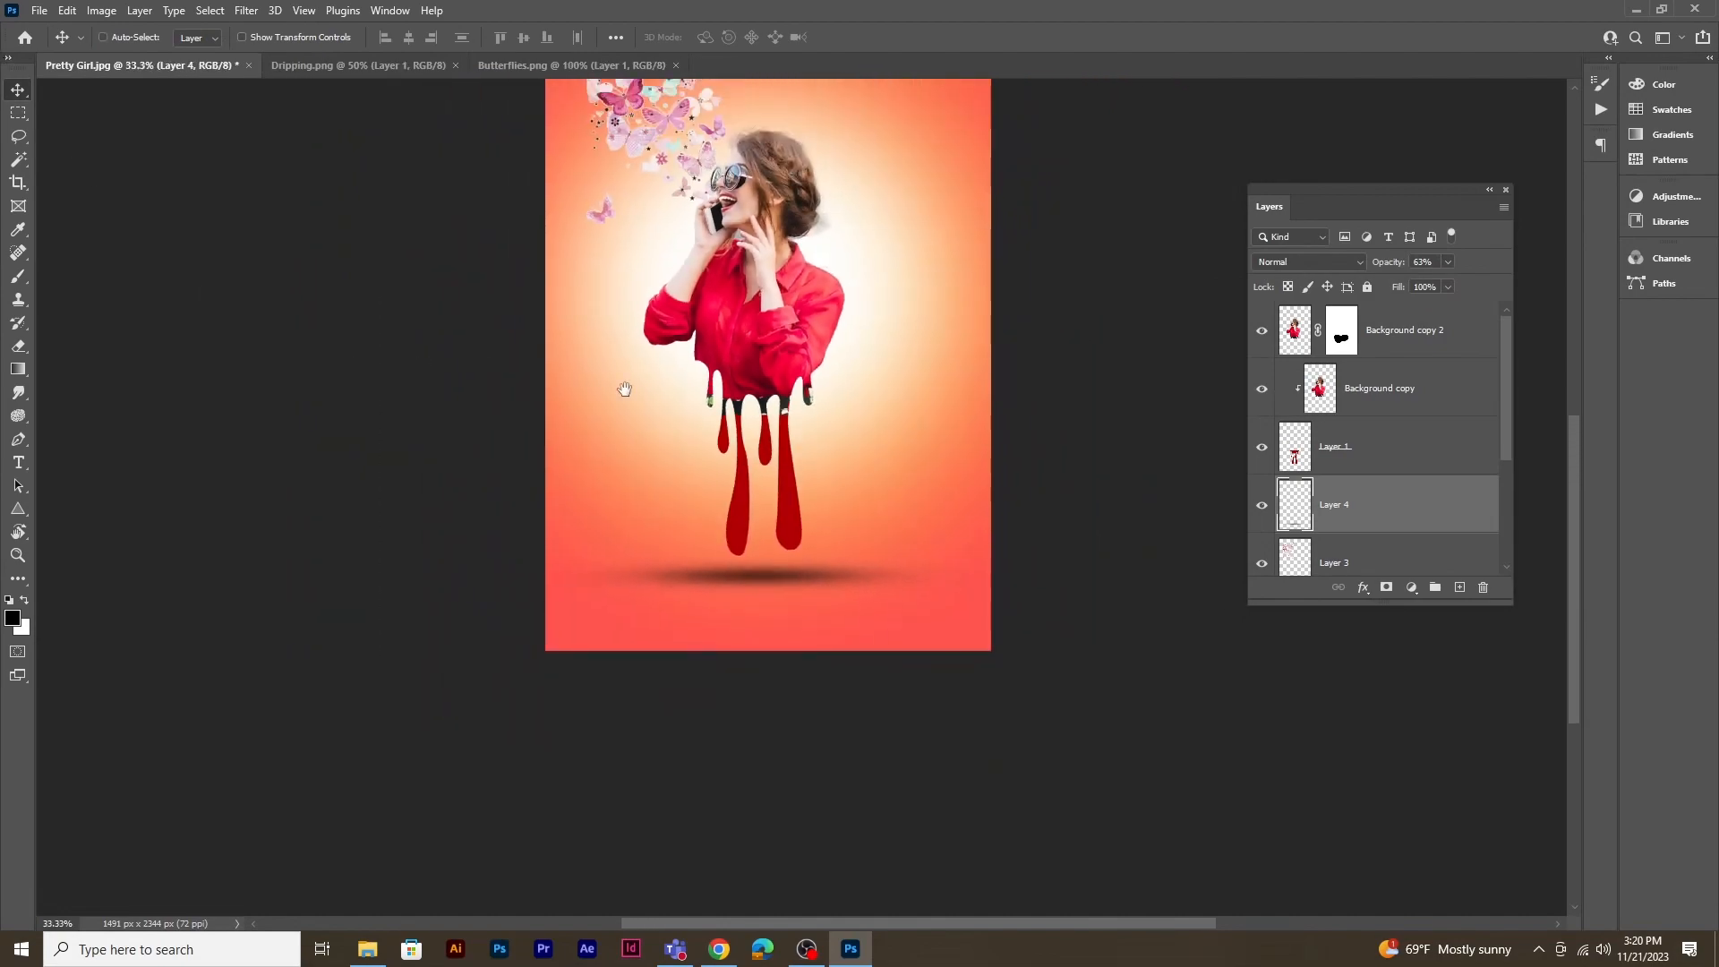
scroll(814, 398, up, 3)
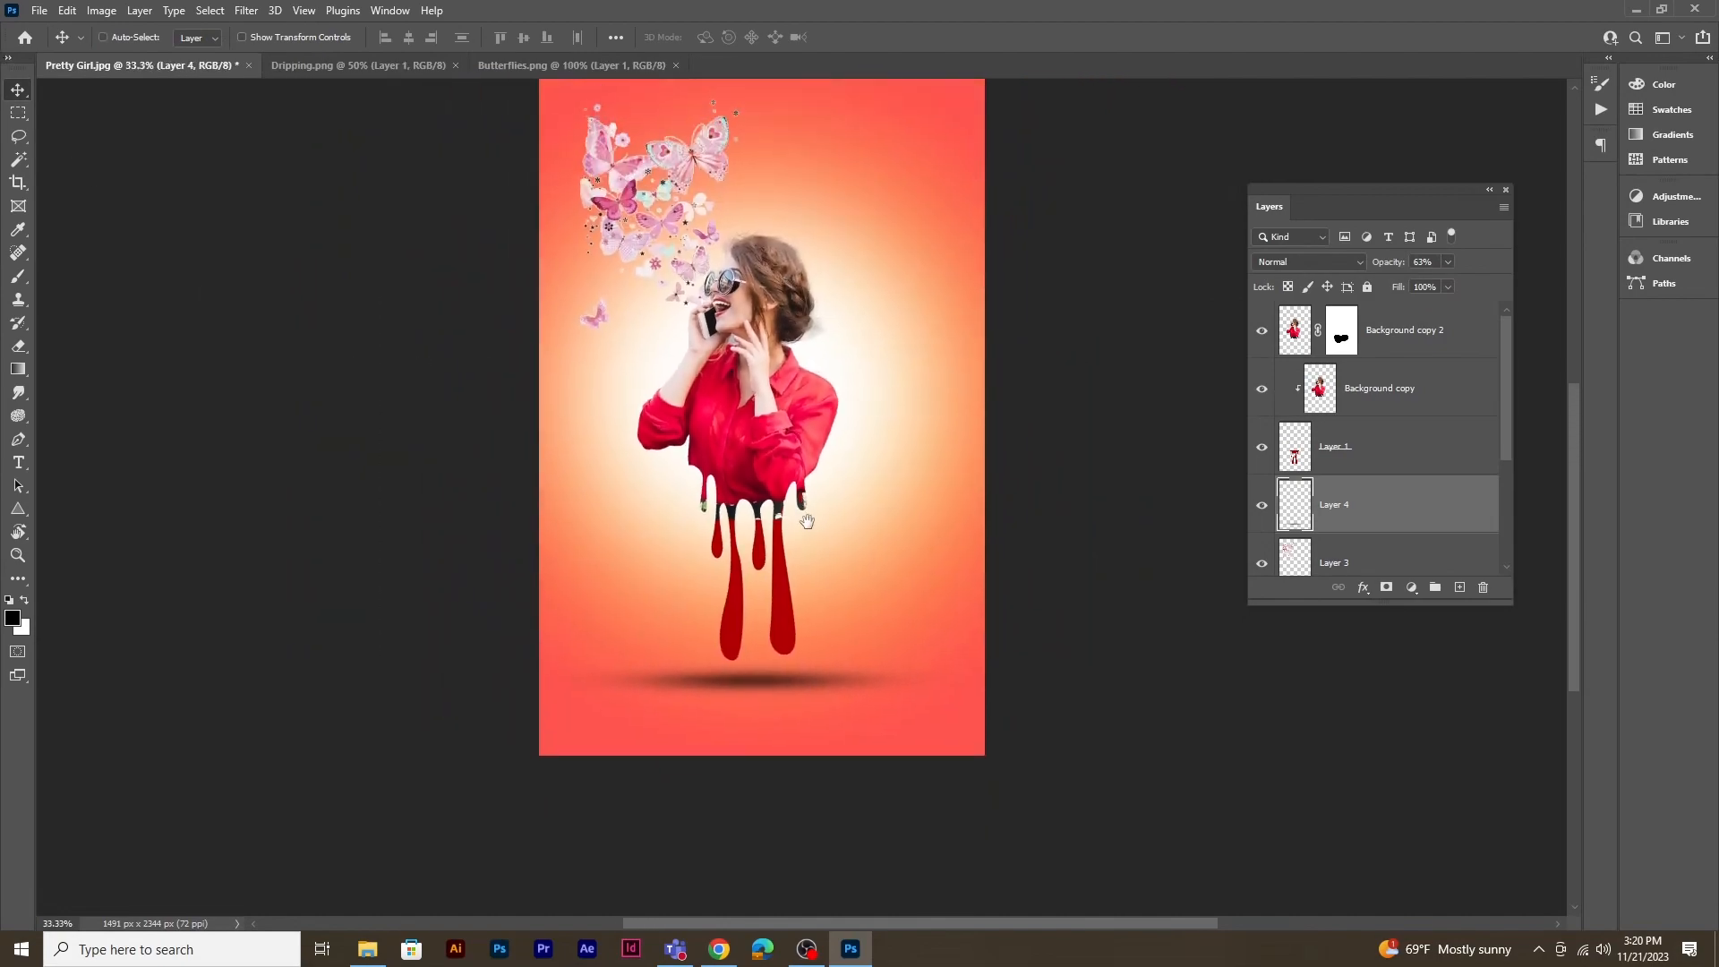